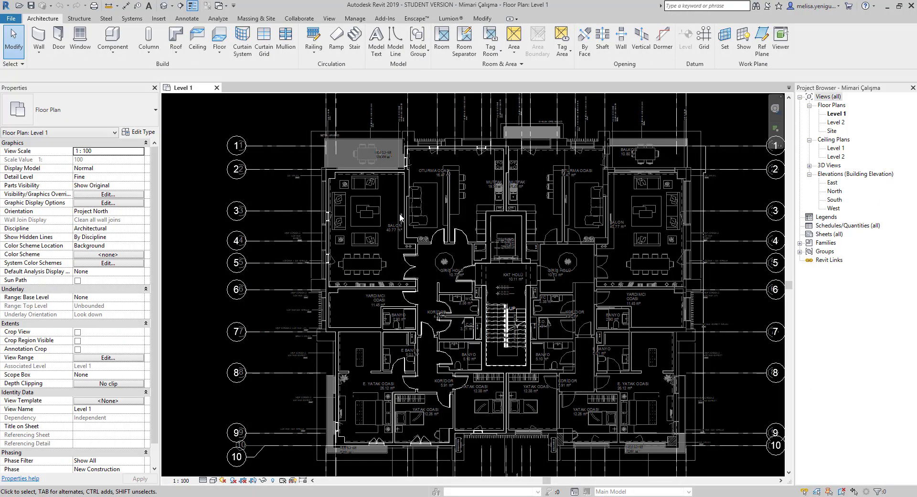
- Zoom and pan the Level 1 plan to centre on the SALON living room
scroll(424, 290, down, 1)
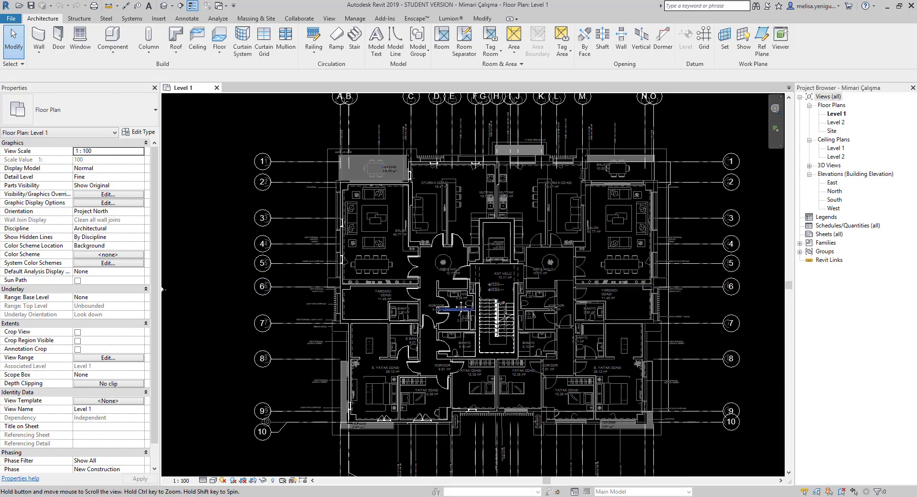
scroll(437, 285, down, 2)
scroll(445, 282, down, 1)
middle_drag(439, 272, 445, 274)
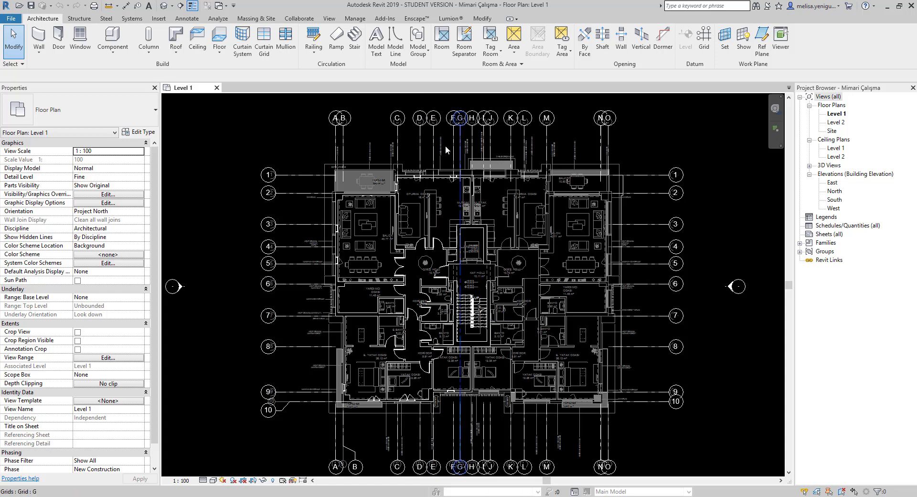
scroll(422, 194, up, 5)
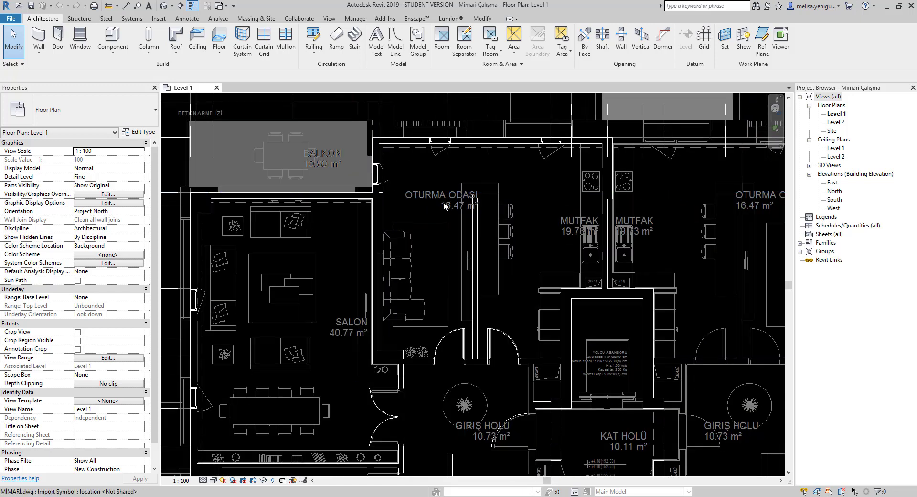
middle_drag(423, 194, 458, 230)
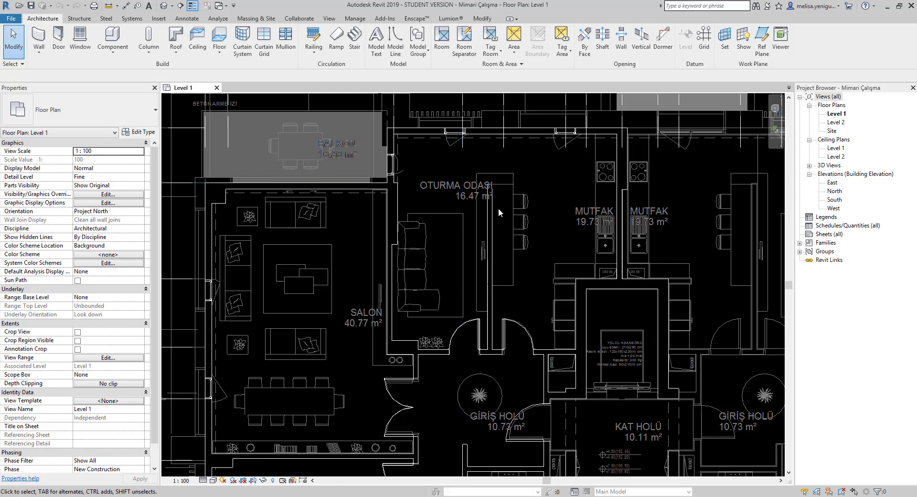
scroll(469, 215, down, 2)
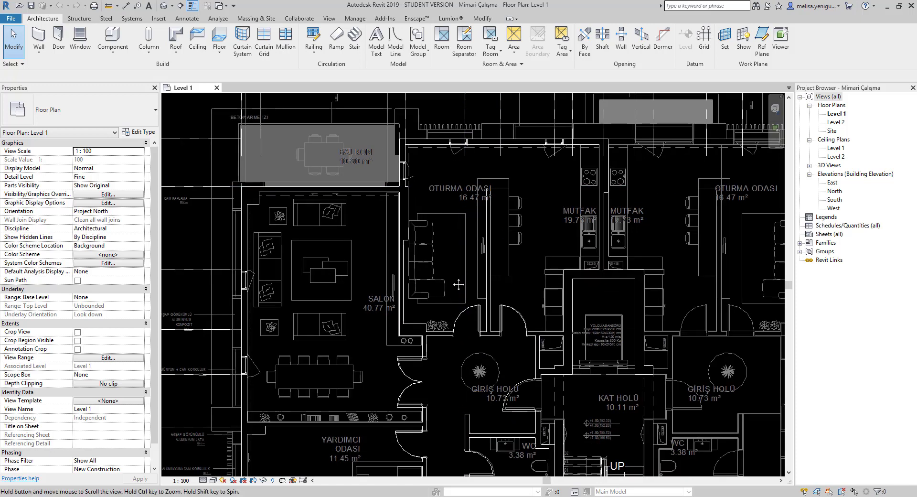
scroll(436, 270, down, 1)
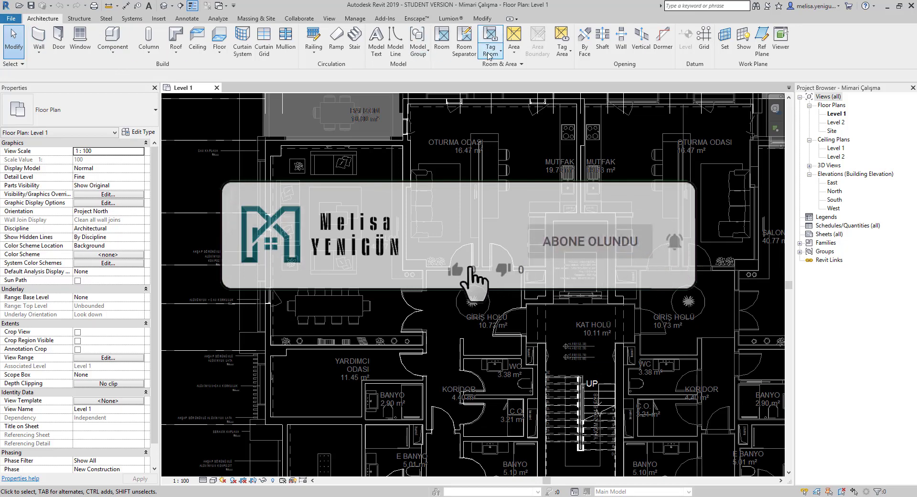
- Place tagged rooms in SALON, YARDIMCI ODASI and E. YATAK ODASI
click(442, 37)
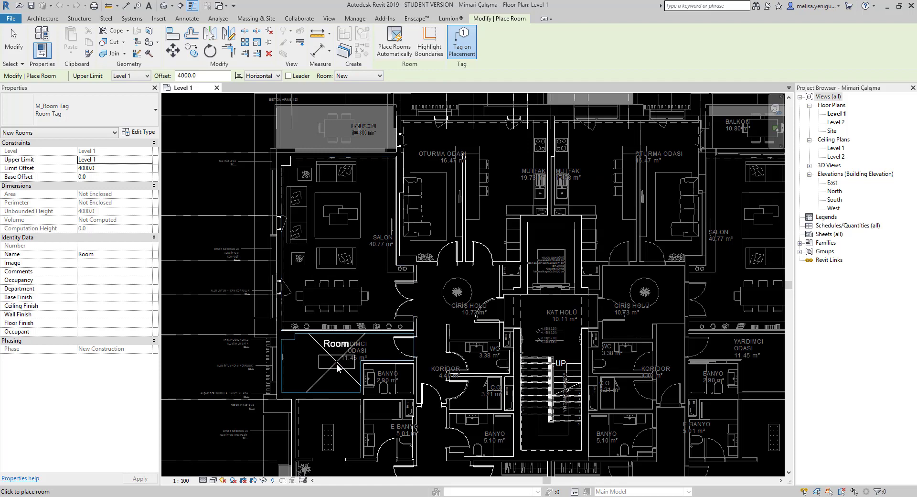
middle_drag(338, 342, 351, 237)
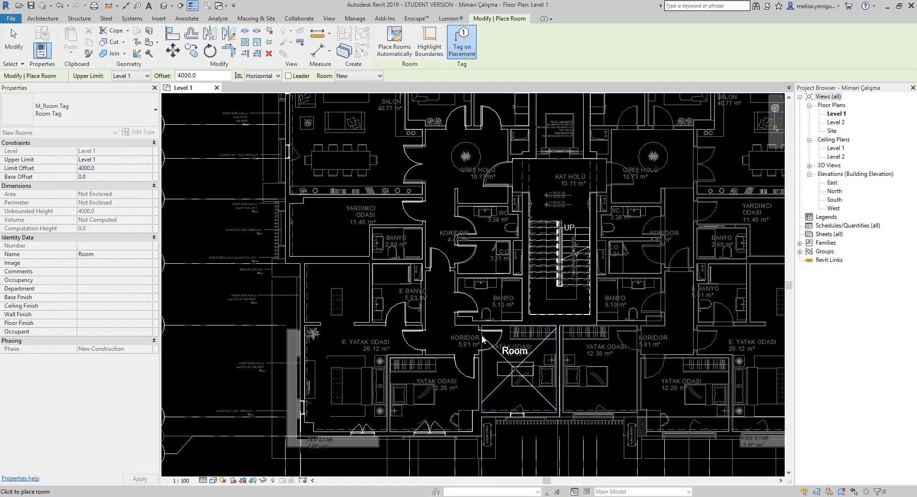
middle_drag(442, 96, 438, 235)
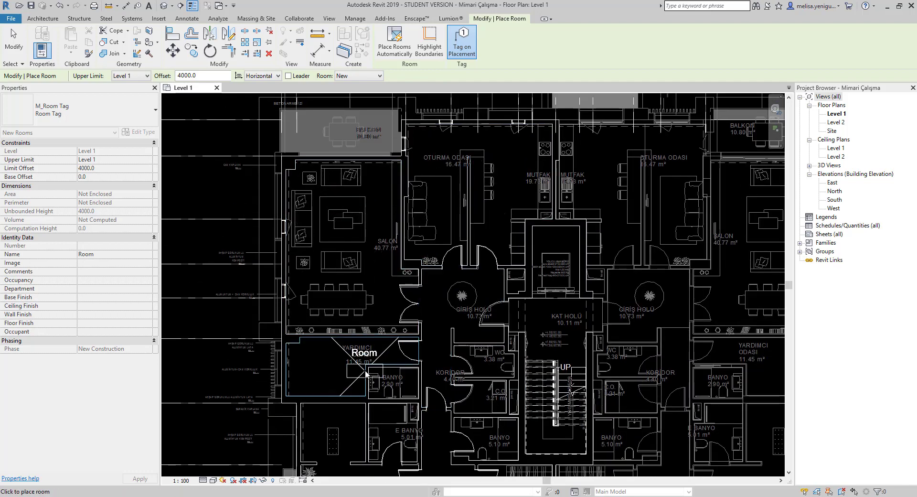
middle_drag(421, 423, 408, 351)
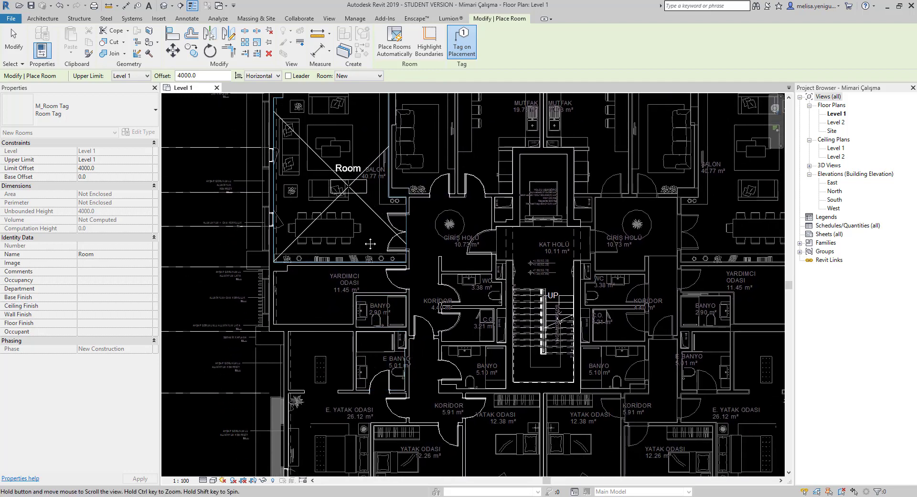
middle_drag(296, 103, 319, 191)
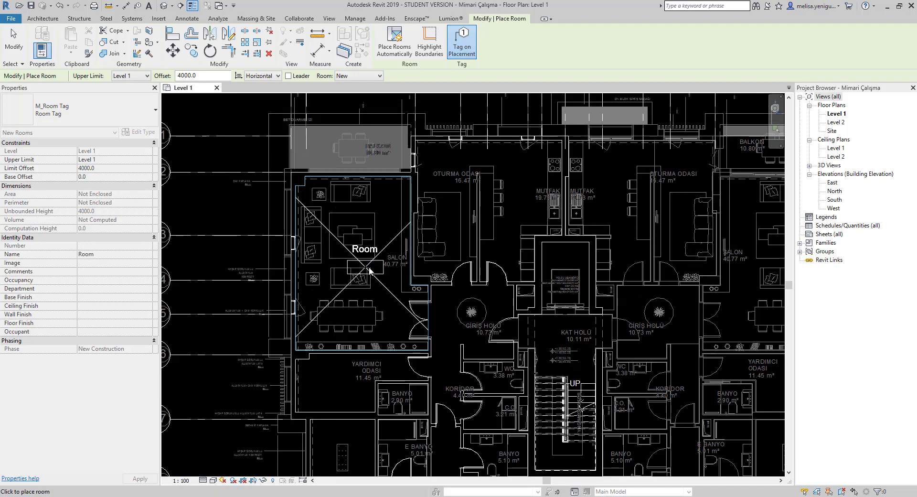
click(365, 267)
scroll(395, 262, up, 3)
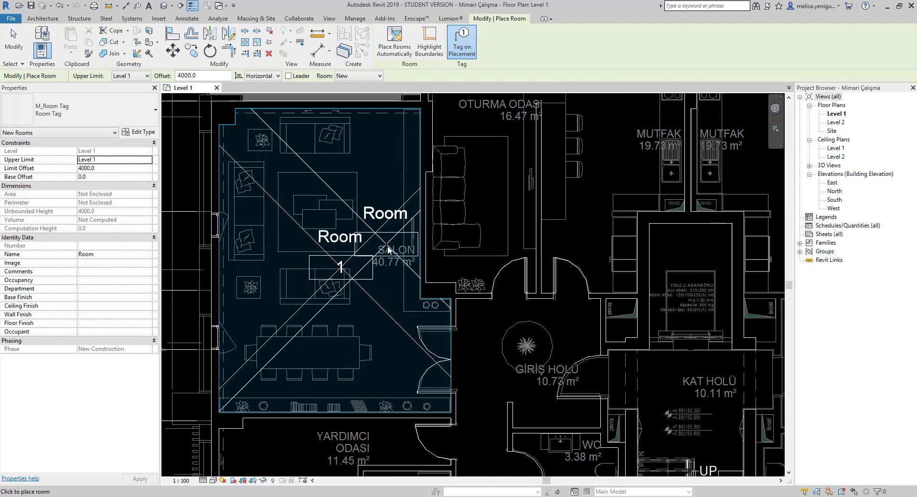
scroll(365, 260, down, 1)
mouse_move(358, 425)
middle_down()
mouse_move(352, 276)
mouse_move(239, 174)
mouse_move(338, 134)
middle_up()
click(351, 274)
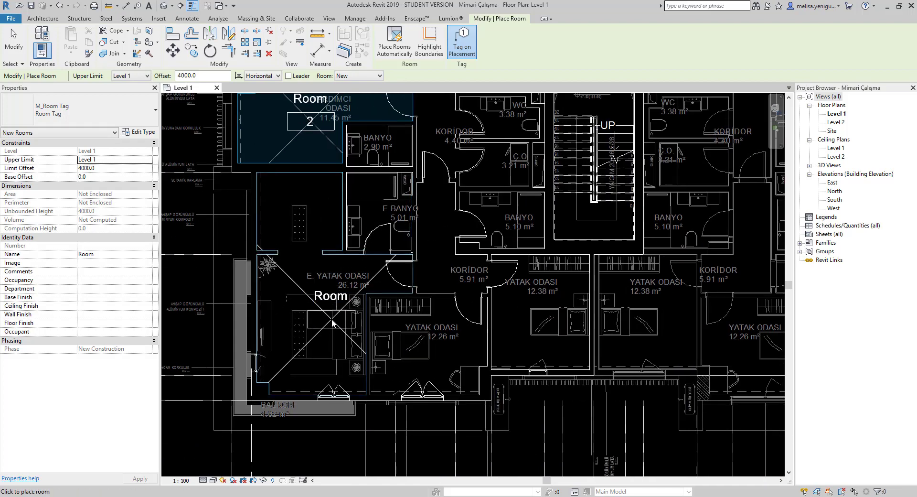
click(331, 319)
scroll(444, 343, down, 2)
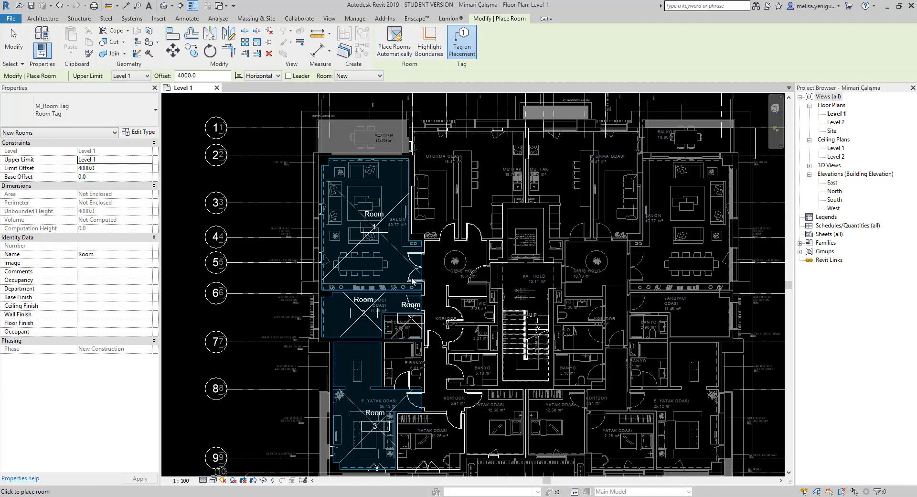
key(Escape)
scroll(371, 217, up, 2)
- Rename room 1's tag label from Room to SALON
scroll(366, 217, up, 2)
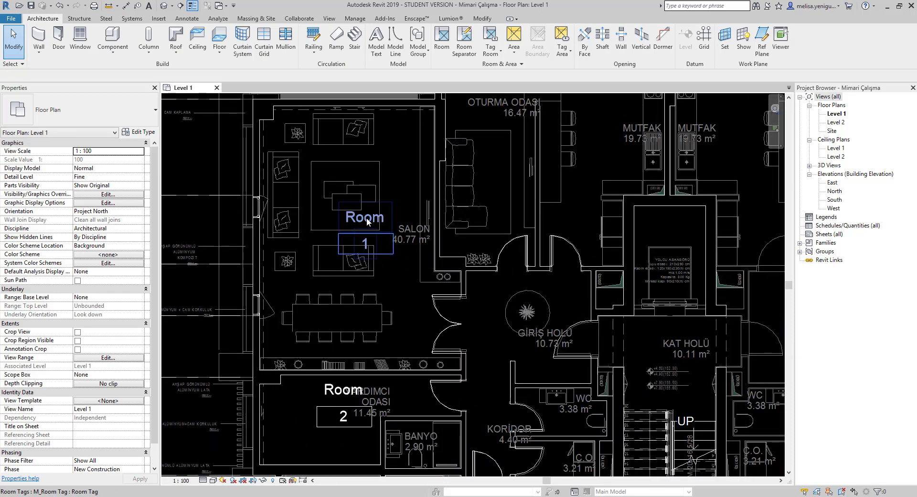
click(366, 217)
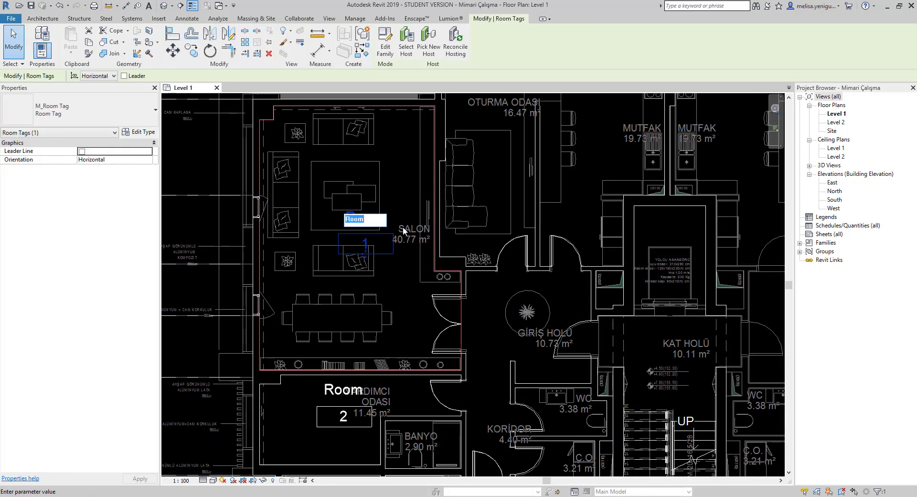
text(SALON)
key(Return)
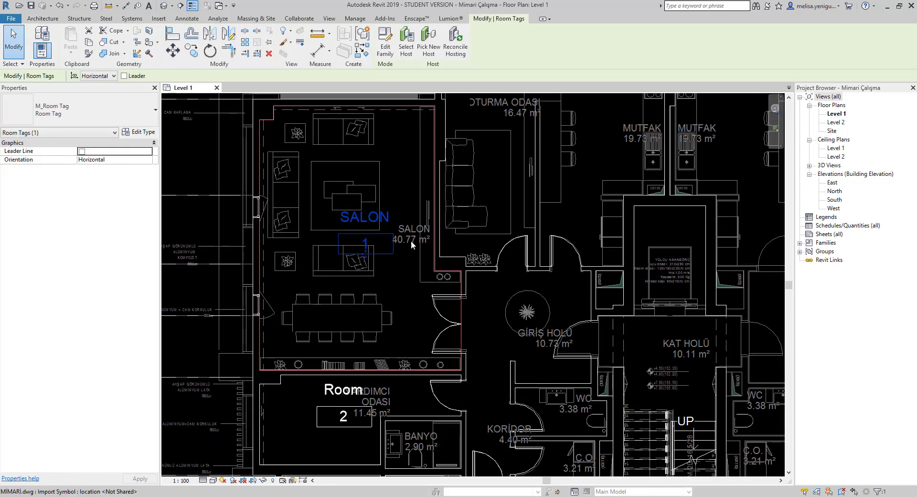
- Rename room 3's tag label to E.YATAK ODASI
middle_drag(411, 240, 431, 117)
click(371, 266)
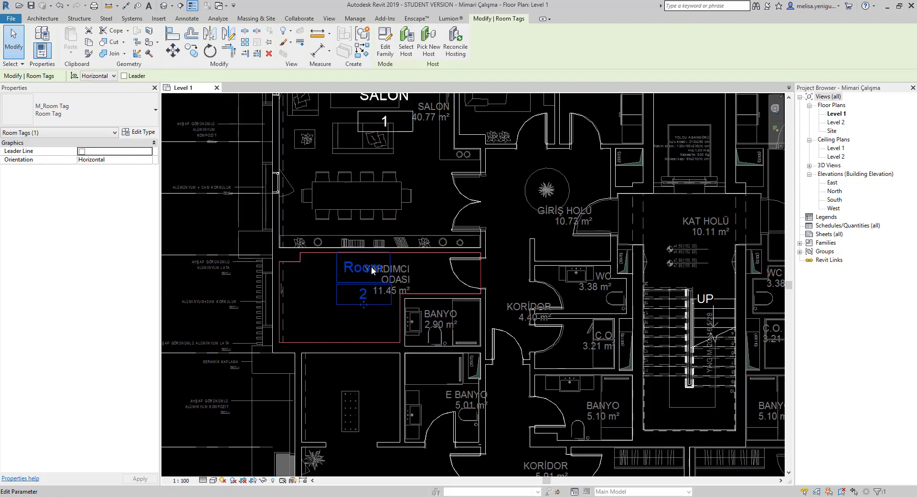
middle_drag(431, 355, 442, 187)
click(391, 296)
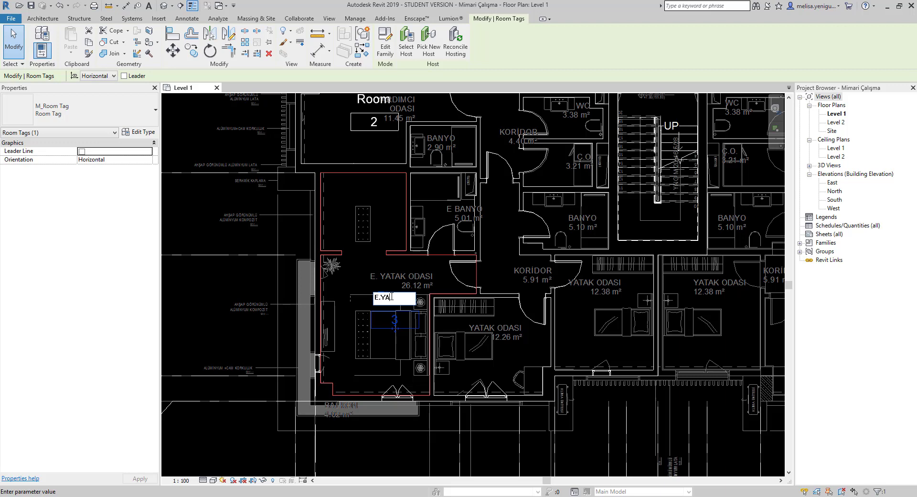
text(TAK ODASI)
key(Return)
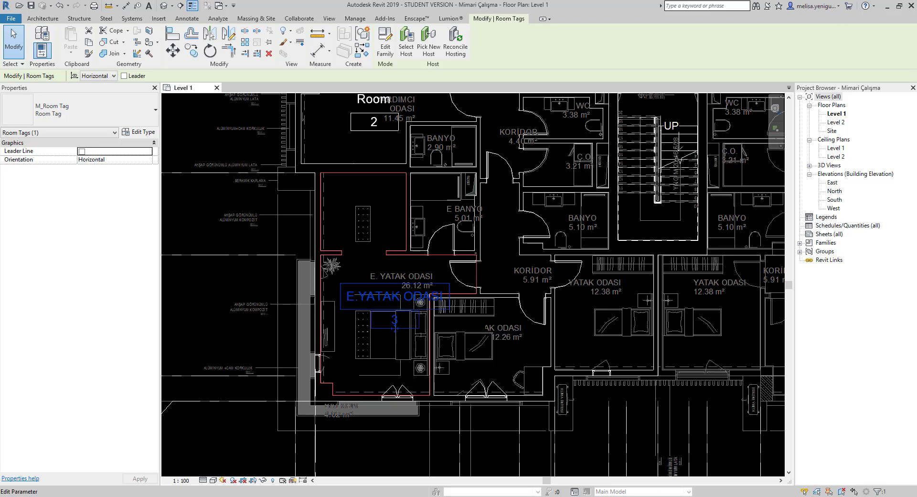
- Bring the SALON tag back into view and select it
scroll(410, 277, down, 3)
scroll(473, 381, up, 2)
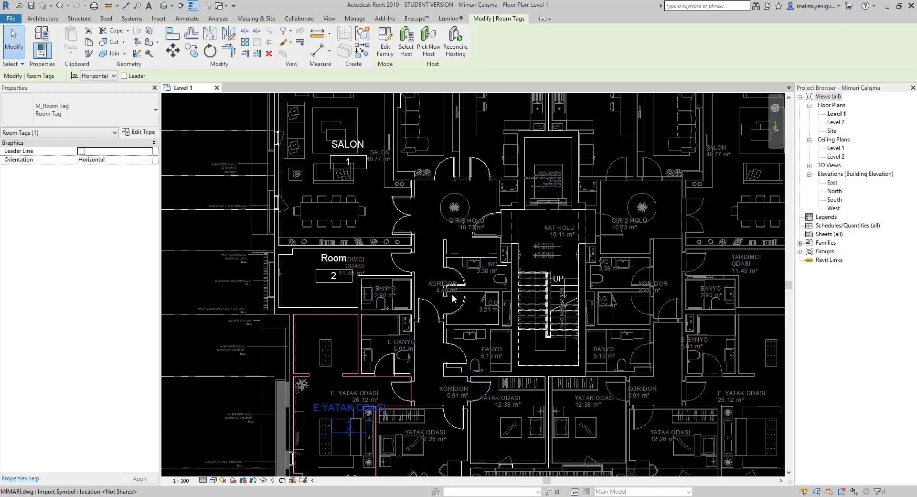
scroll(453, 299, down, 1)
middle_drag(376, 171, 383, 231)
click(383, 231)
- Select all visible room tags and then the SALON room to inspect them, clearing each selection
right_click(383, 231)
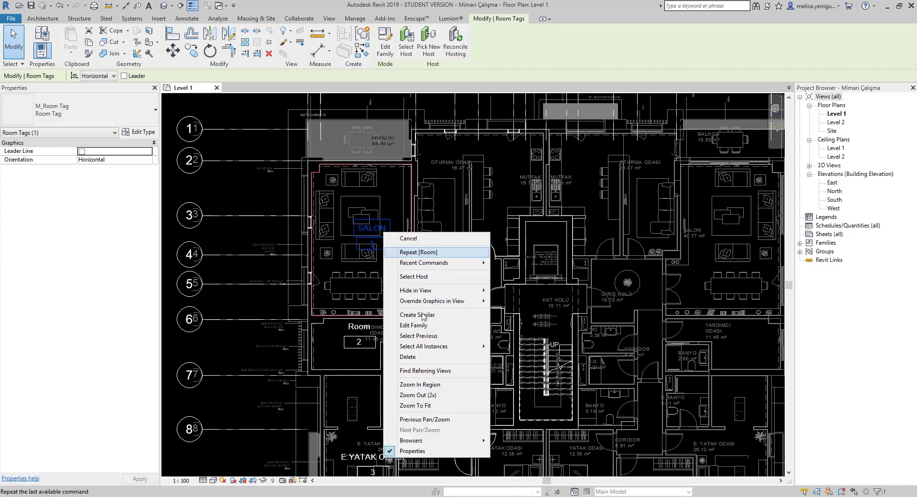
click(520, 347)
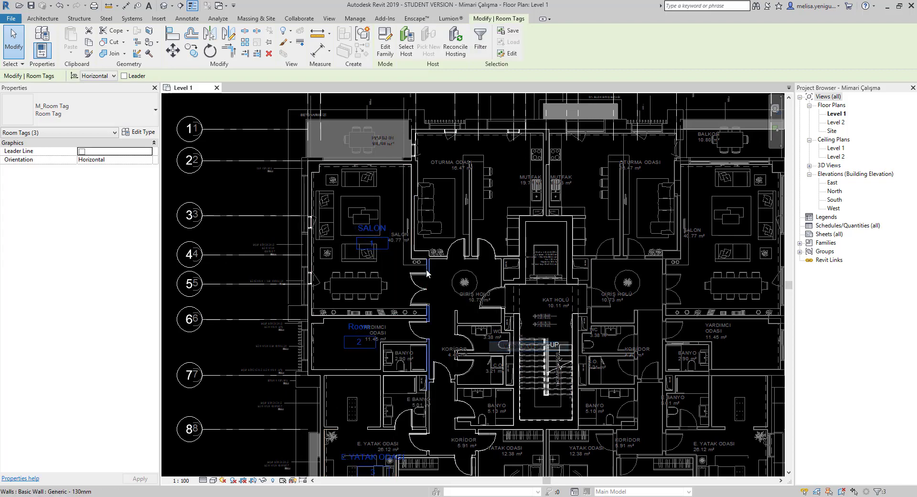
scroll(426, 273, down, 2)
key(Escape)
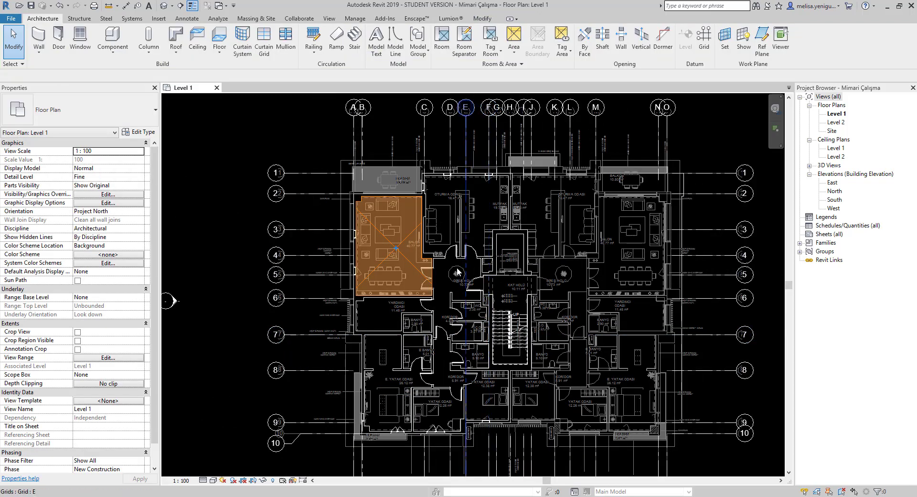
click(410, 265)
right_click(413, 262)
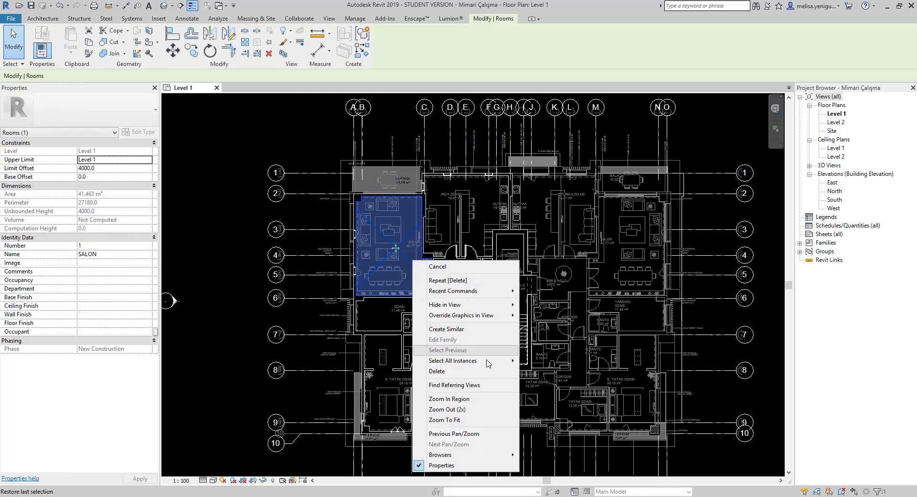
click(404, 259)
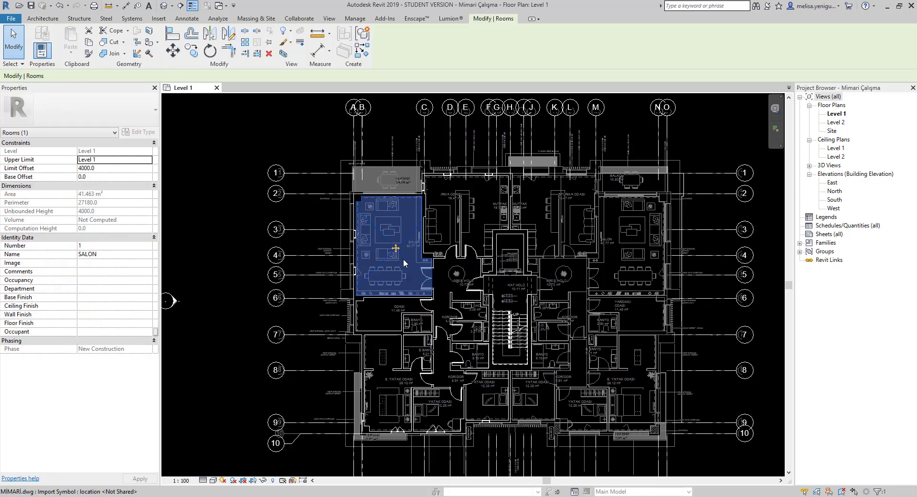
scroll(409, 259, up, 2)
key(Escape)
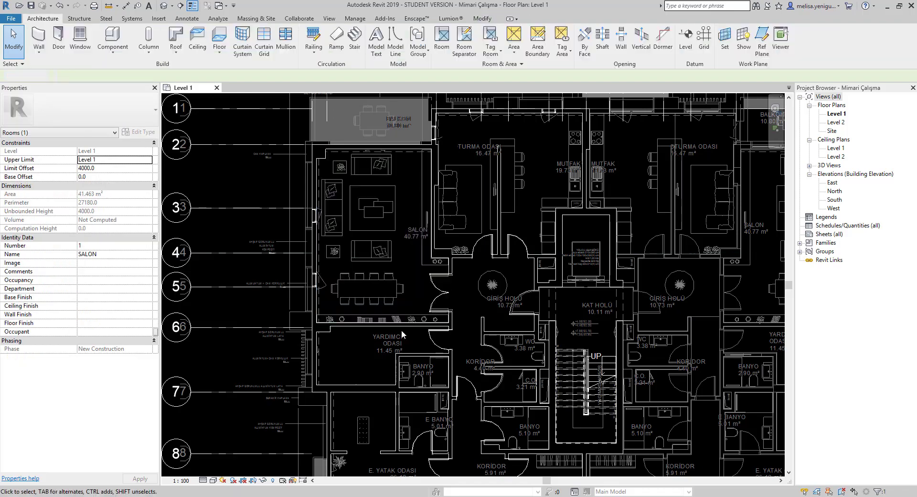
- Check the YARDIMCI ODASI room, bedroom and door, then start Room placement with tags
click(376, 354)
middle_drag(377, 430, 371, 244)
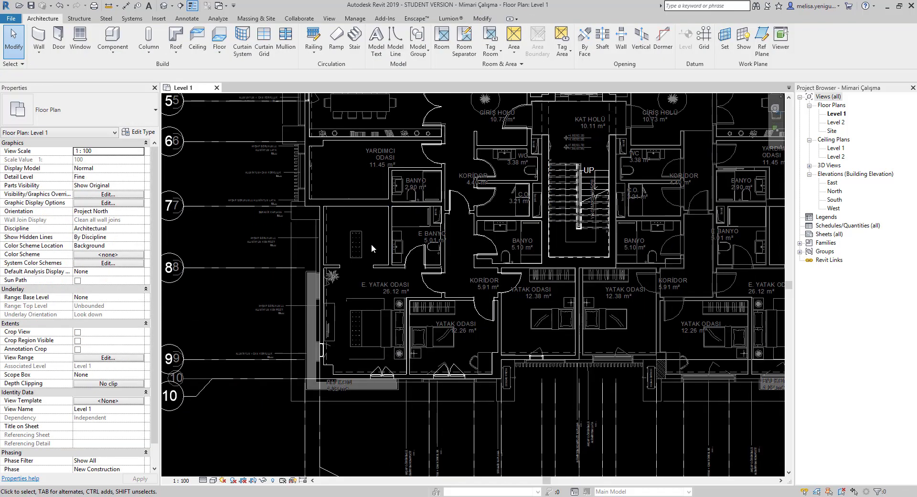
click(360, 291)
scroll(387, 302, down, 1)
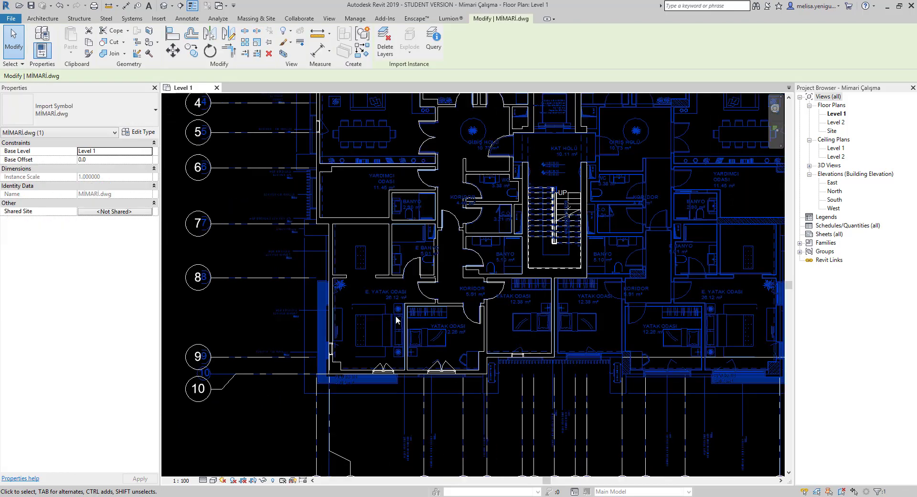
scroll(387, 303, up, 2)
key(Escape)
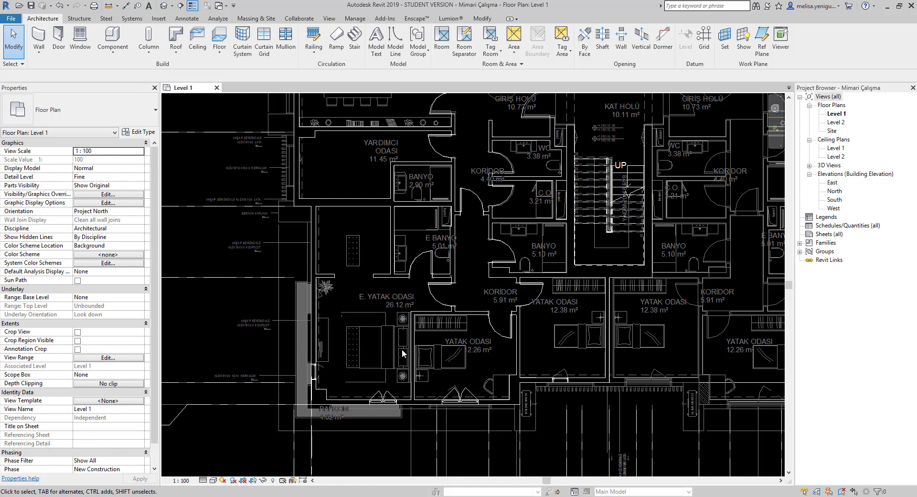
click(392, 301)
key(Escape)
click(487, 340)
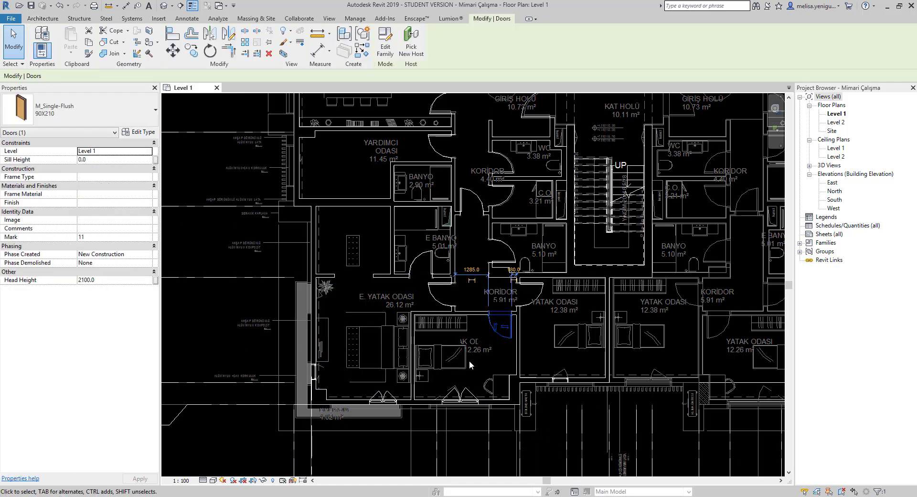
scroll(469, 360, down, 2)
key(Escape)
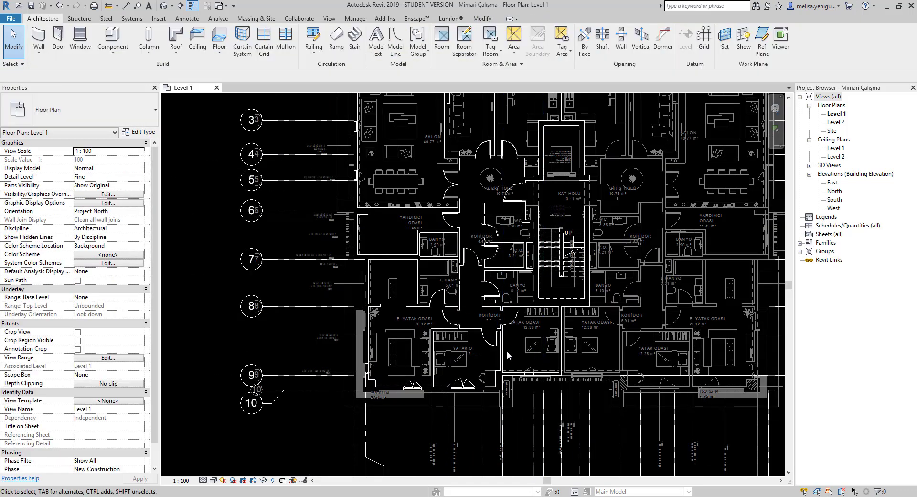
middle_drag(493, 161, 437, 339)
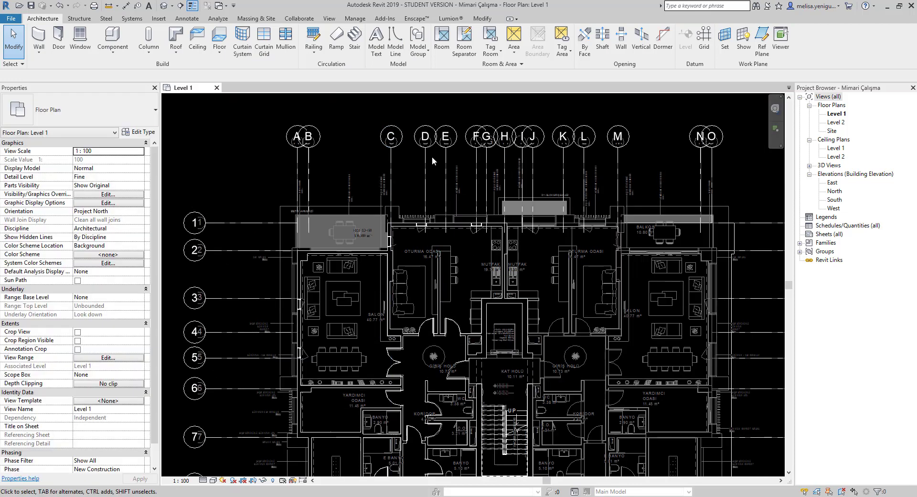
click(440, 42)
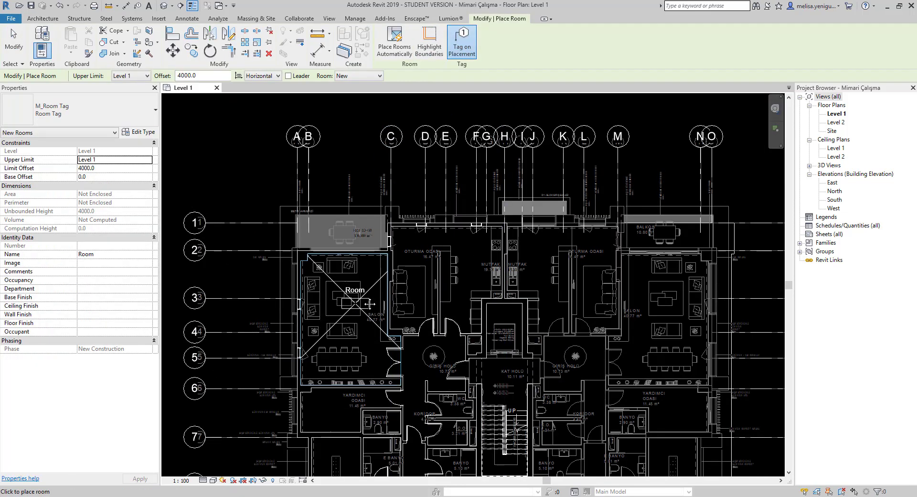
- Place rooms automatically in every enclosed space and dismiss the rooms-created message
middle_drag(388, 94, 403, 60)
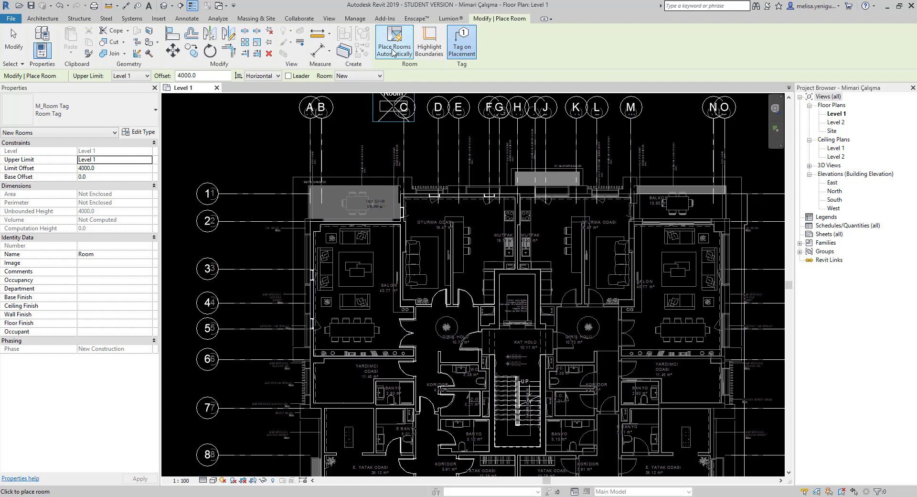
click(394, 42)
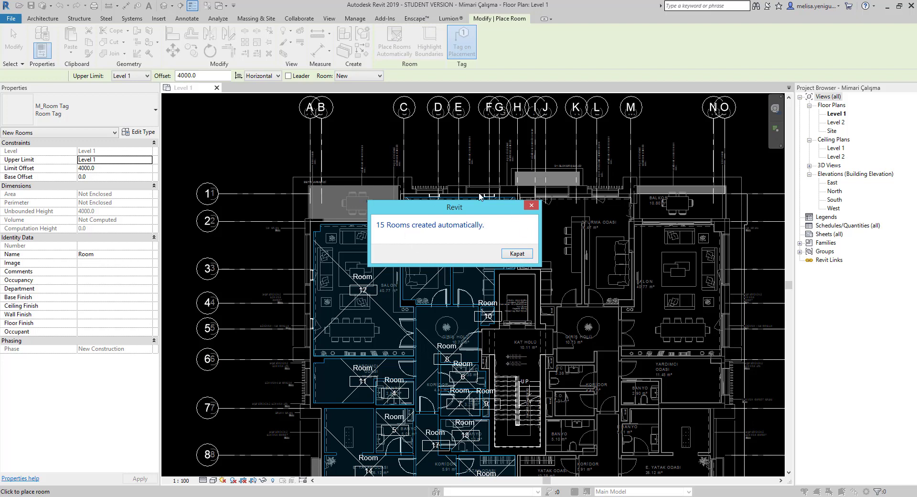
click(514, 257)
key(Escape)
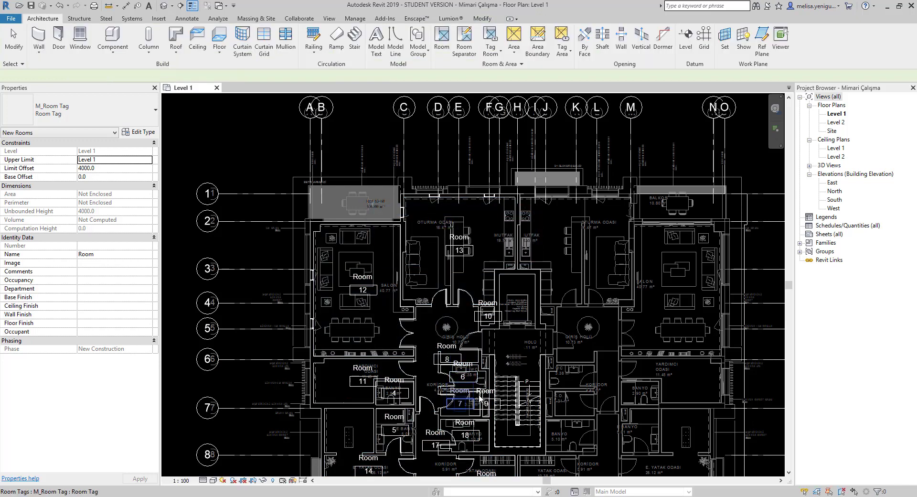
key(Escape)
- Review the lower rooms and select room 14
middle_drag(452, 473, 437, 329)
scroll(435, 352, up, 1)
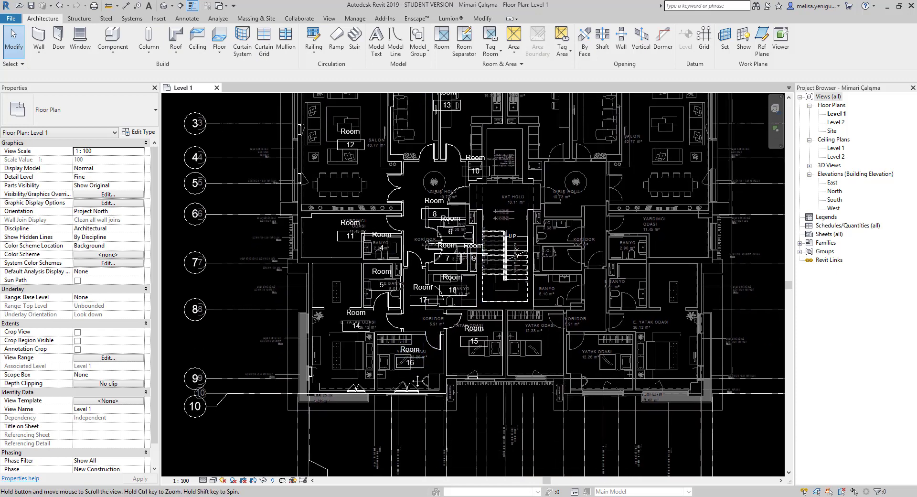
scroll(359, 348, up, 1)
scroll(380, 342, up, 1)
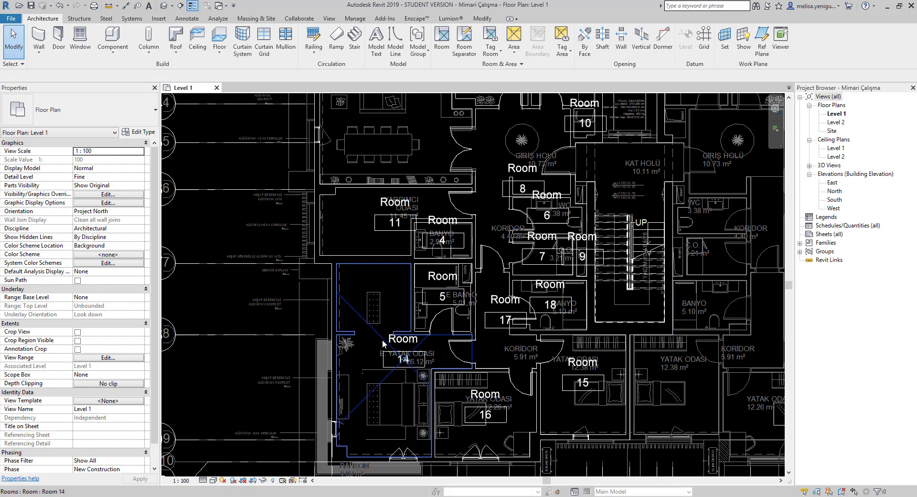
click(382, 341)
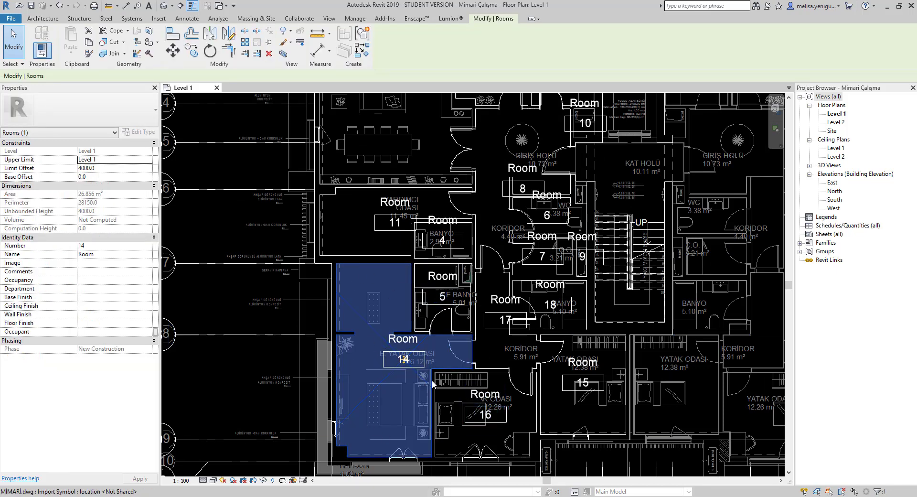
middle_drag(403, 353, 363, 297)
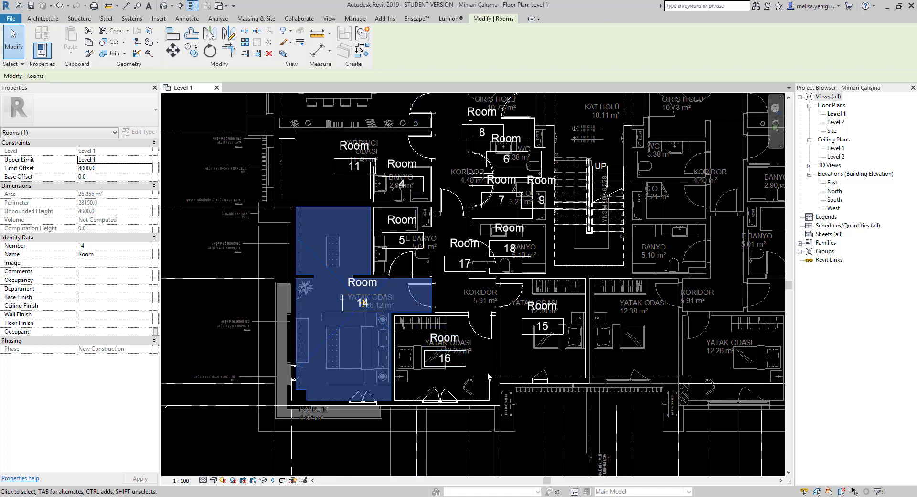
scroll(485, 372, down, 1)
middle_drag(472, 295, 475, 377)
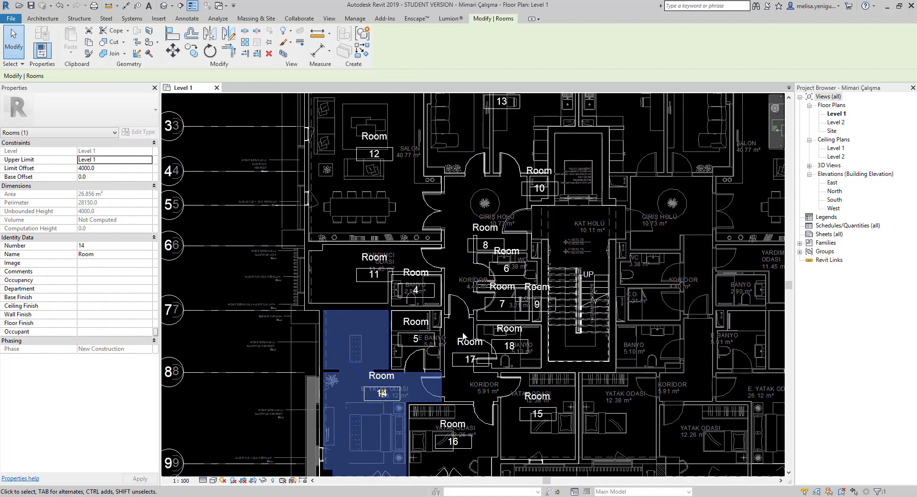
scroll(465, 344, up, 1)
scroll(471, 356, up, 1)
click(471, 357)
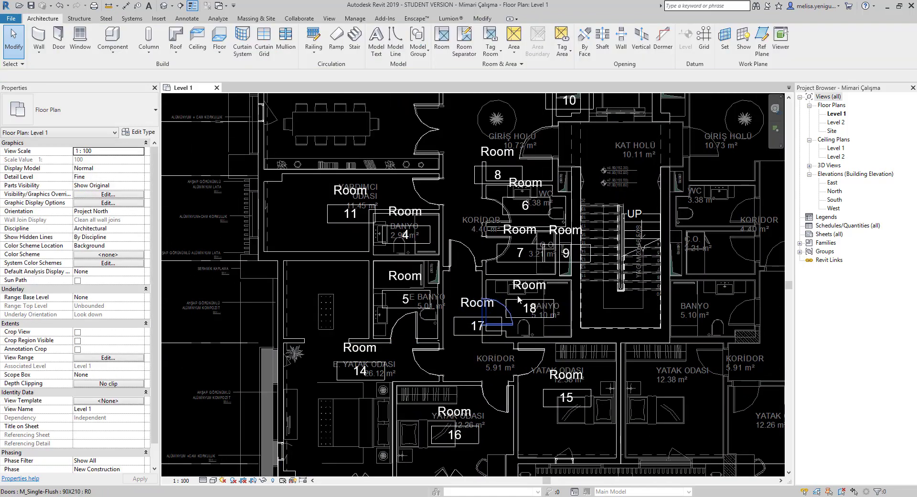
middle_drag(519, 299, 522, 398)
middle_drag(492, 275, 500, 339)
scroll(528, 349, down, 1)
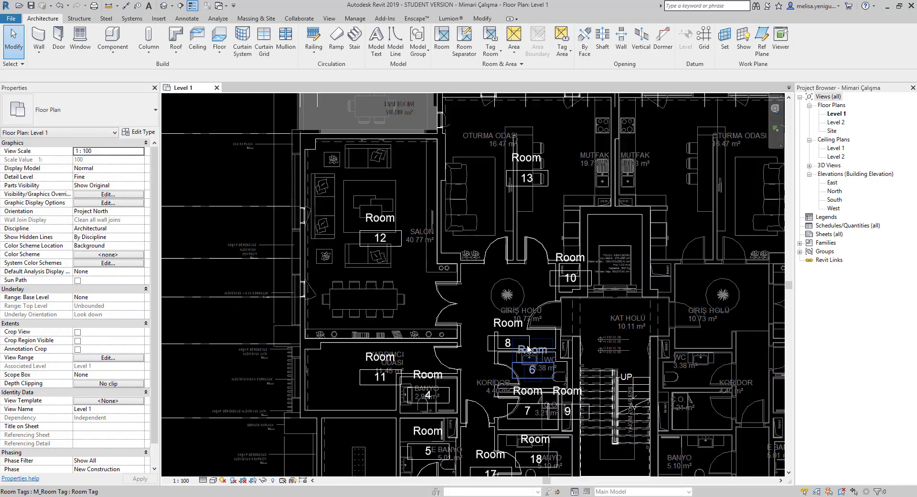
middle_drag(551, 253, 555, 340)
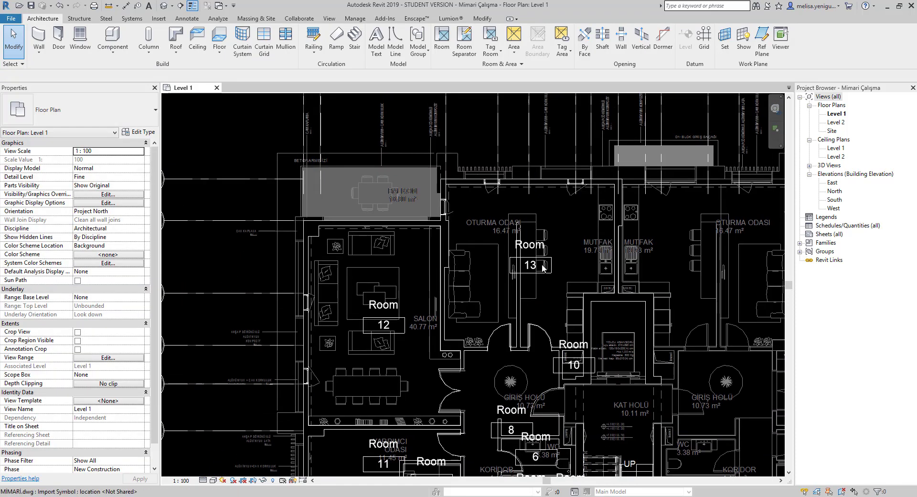
middle_drag(367, 292, 404, 258)
scroll(454, 272, up, 2)
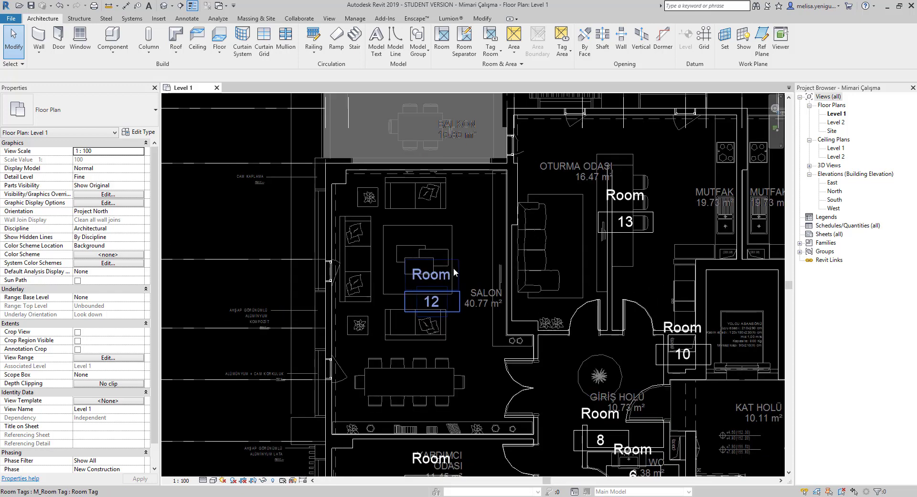
scroll(451, 277, up, 2)
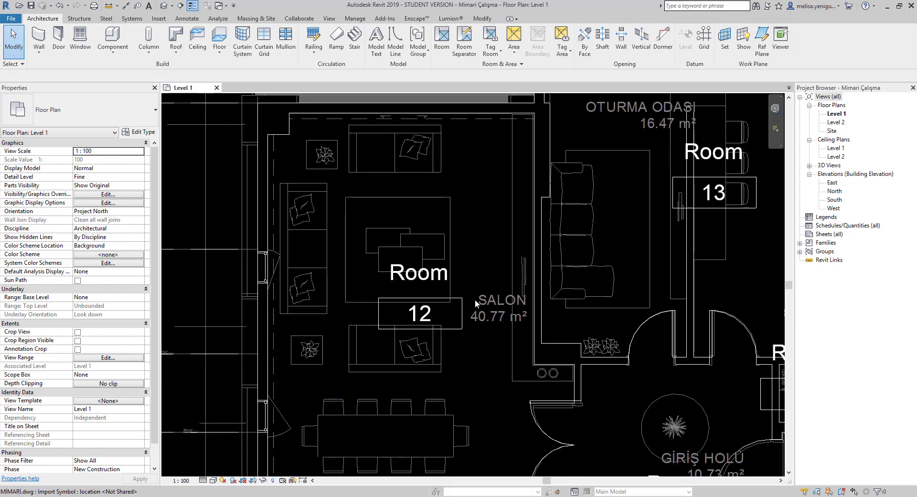
- Change room 12's tag name from Room to SALON, keeping number 12
click(435, 277)
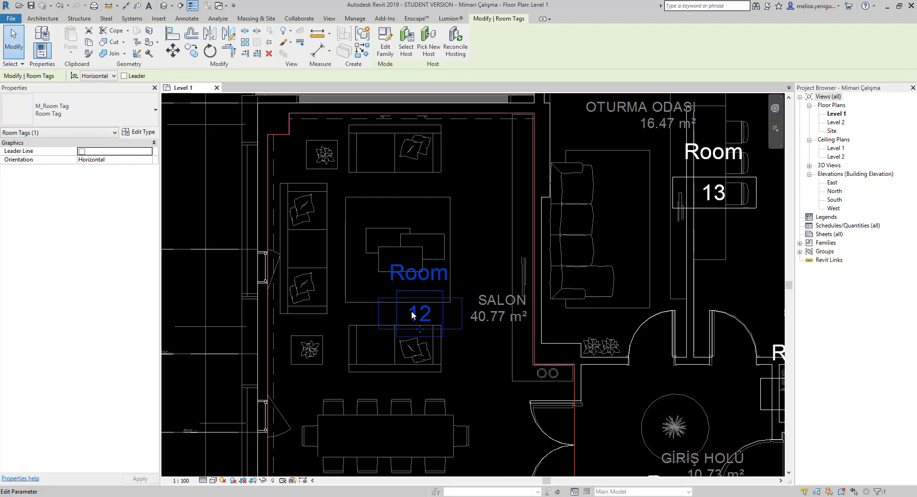
click(435, 285)
text(SALON)
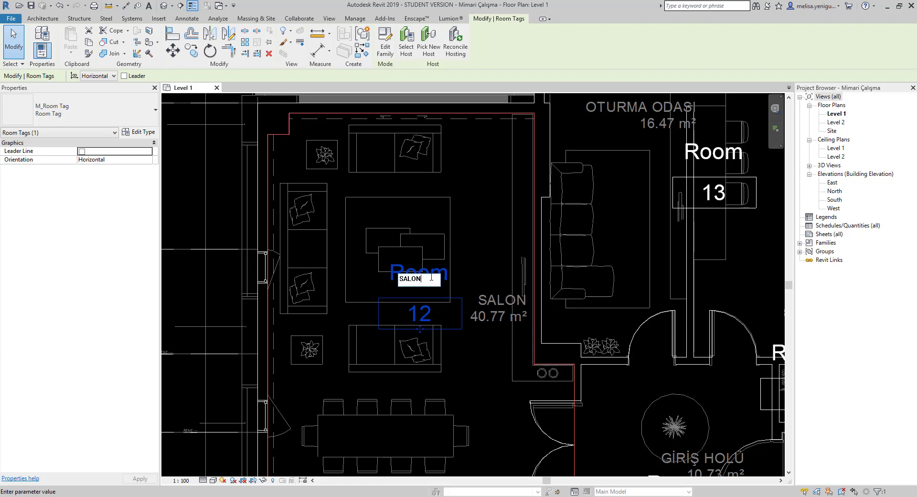
key(Return)
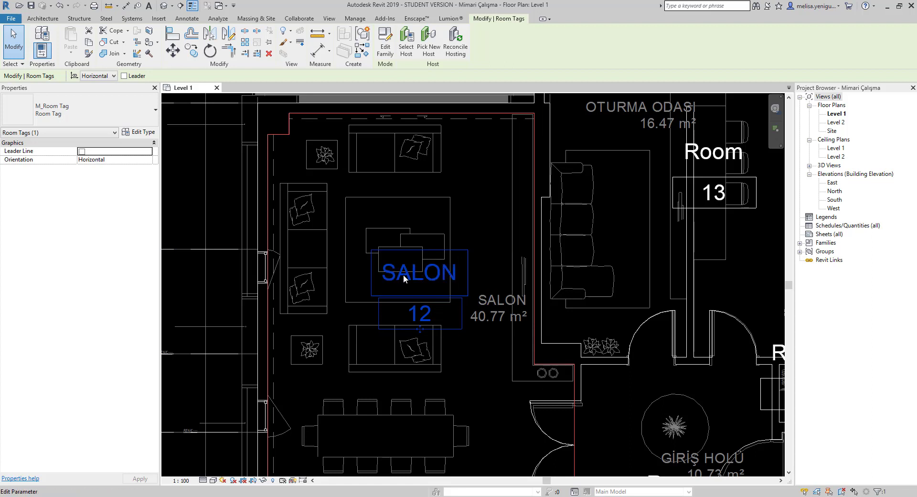
click(428, 313)
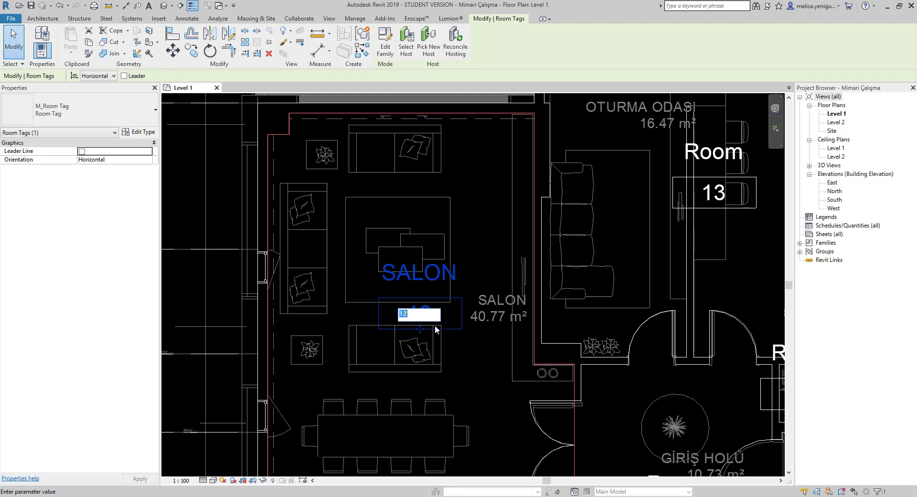
key(Return)
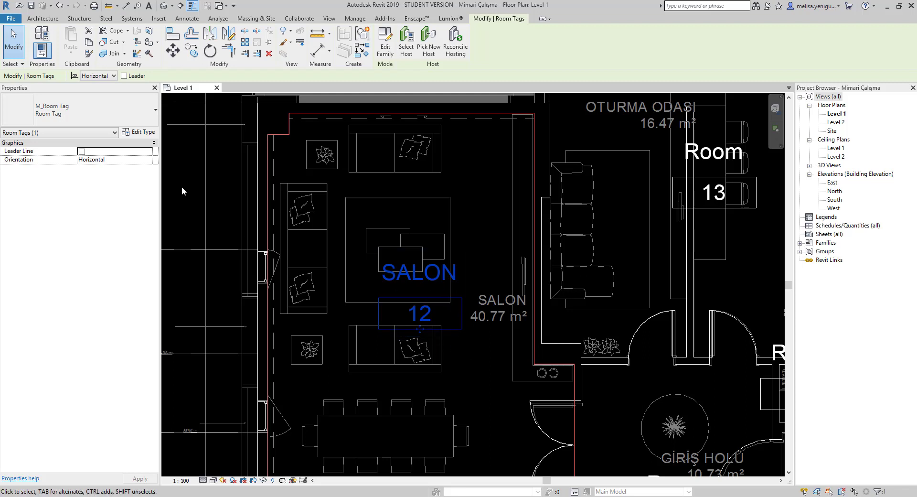
key(Escape)
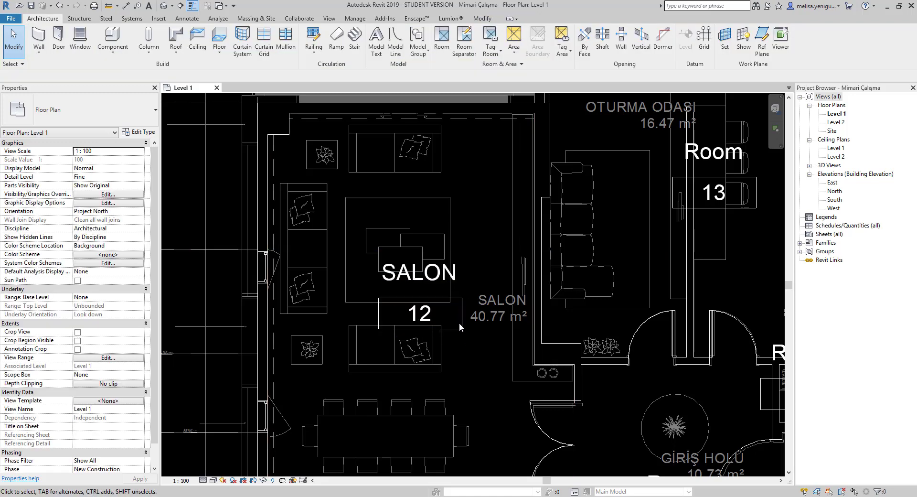
click(462, 310)
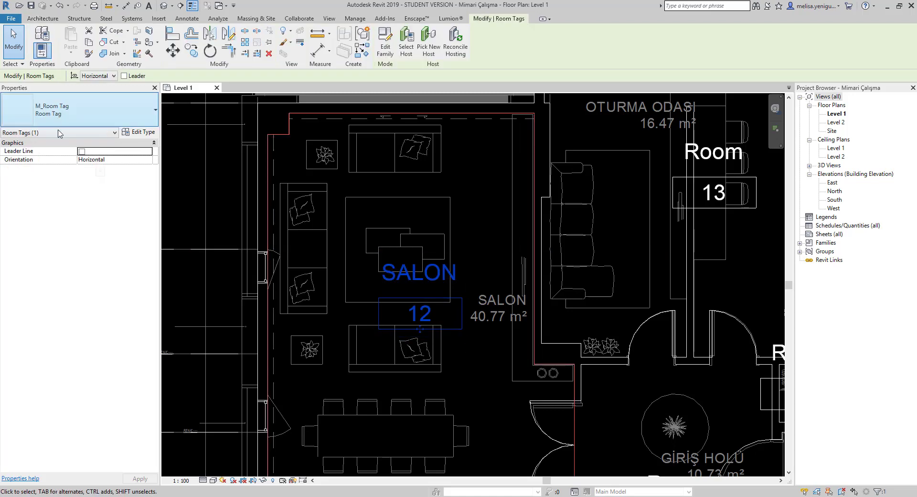
click(93, 115)
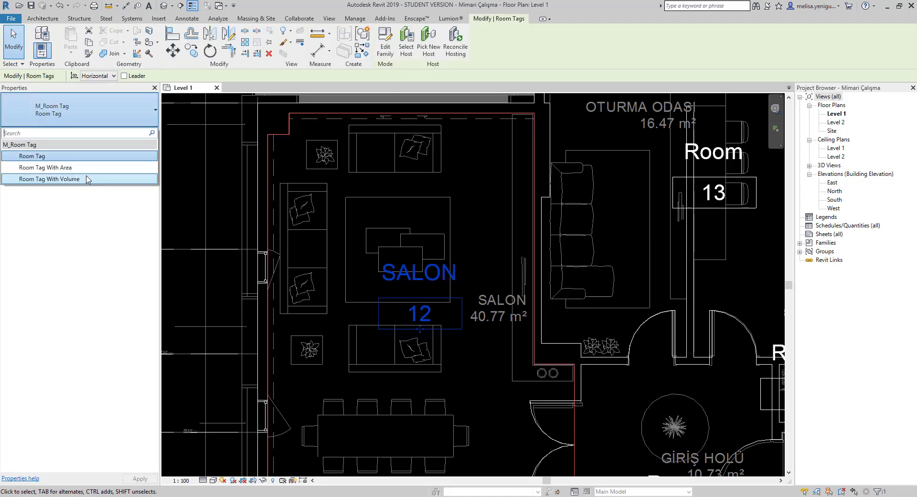
click(76, 167)
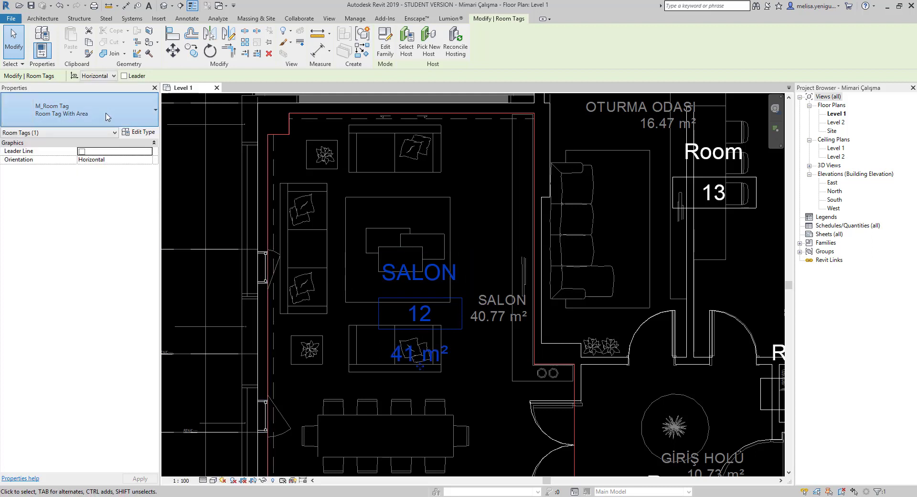
click(53, 114)
click(62, 180)
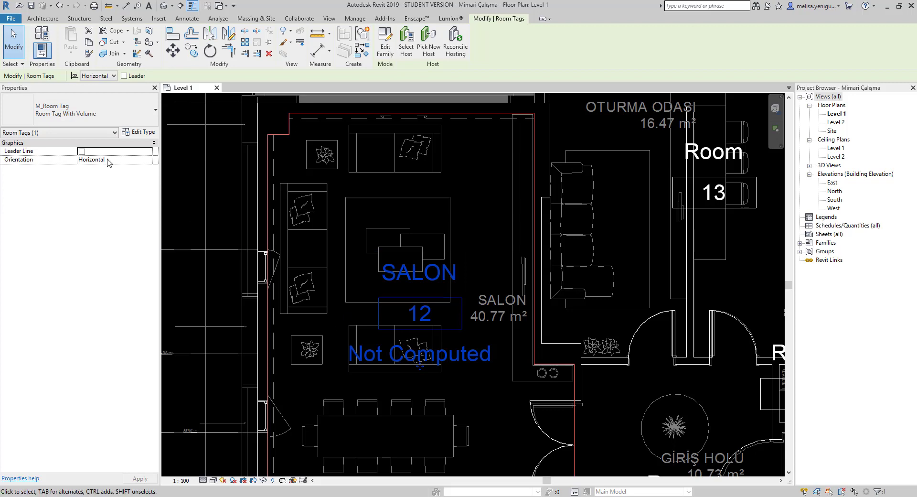
click(101, 113)
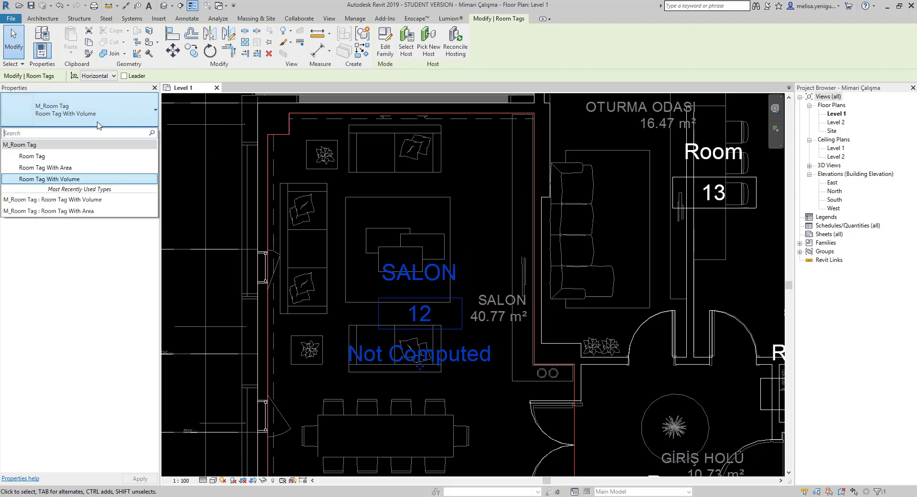
click(50, 156)
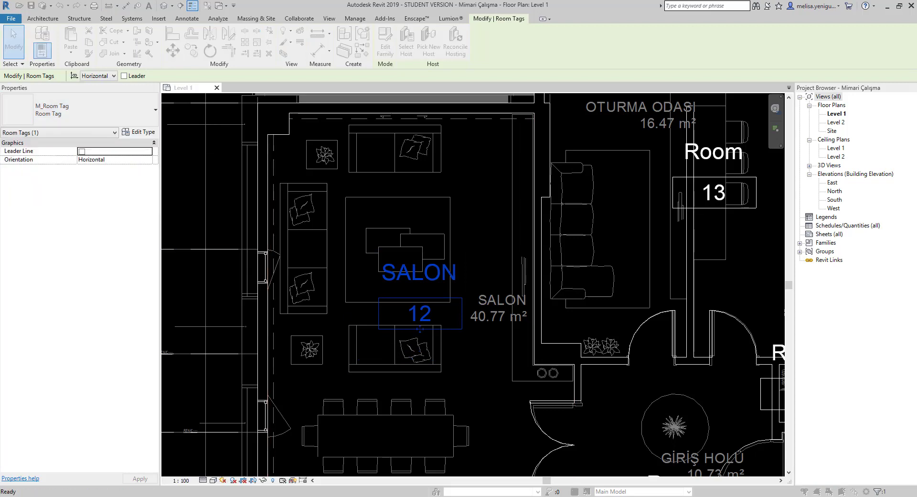
- Duplicate M_Room Tag as ODA ETİKETİ with room number hidden and area shown
drag(594, 162, 159, 121)
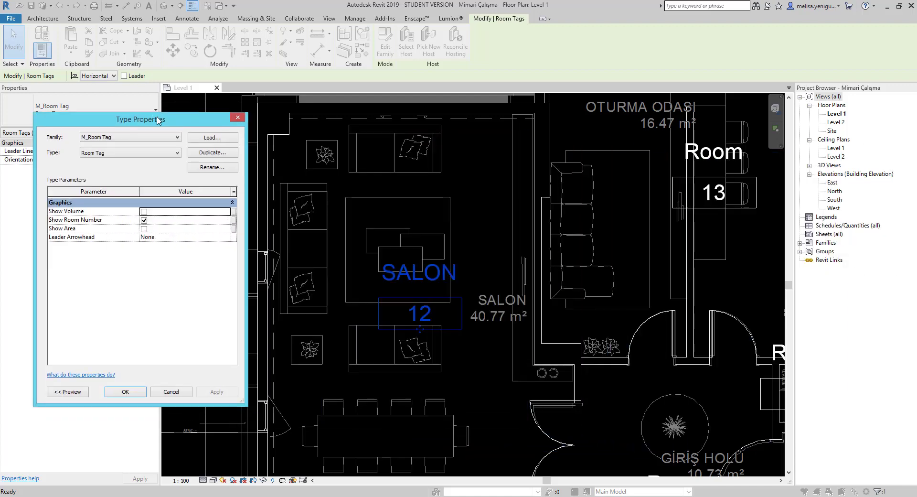
click(221, 153)
drag(477, 193, 356, 116)
text(ODA ETİKETİ)
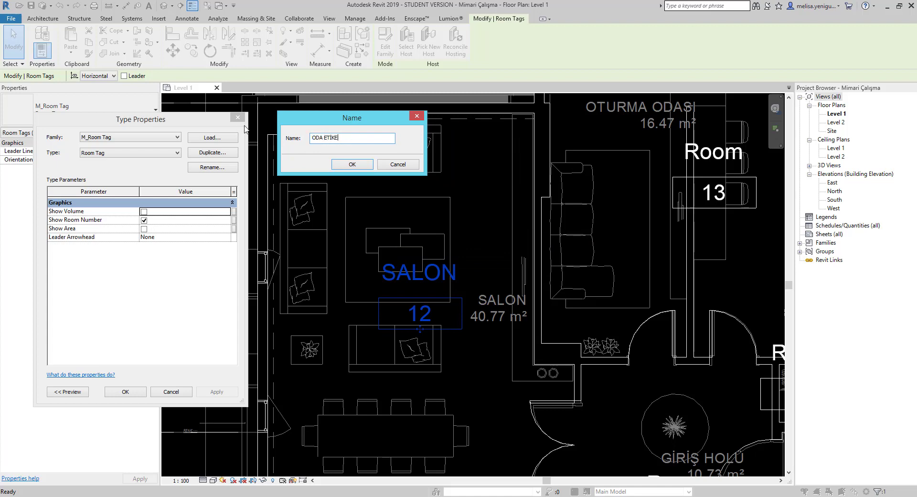
click(351, 164)
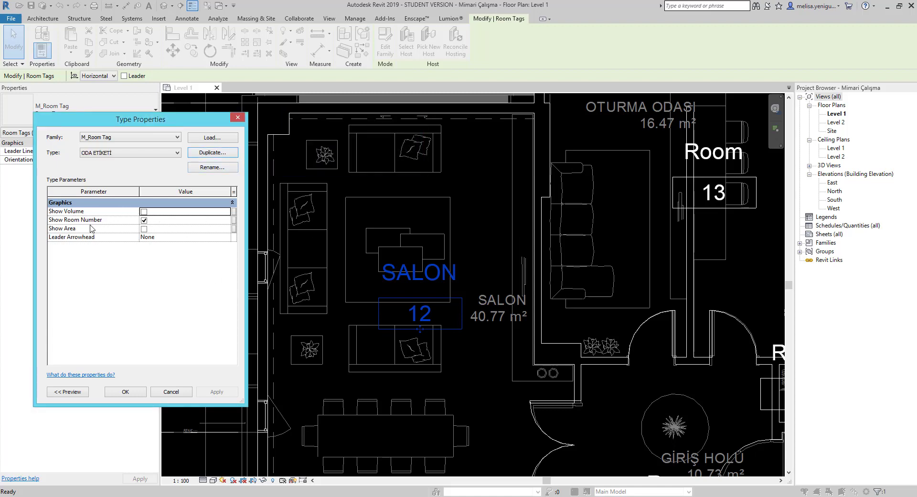
click(144, 220)
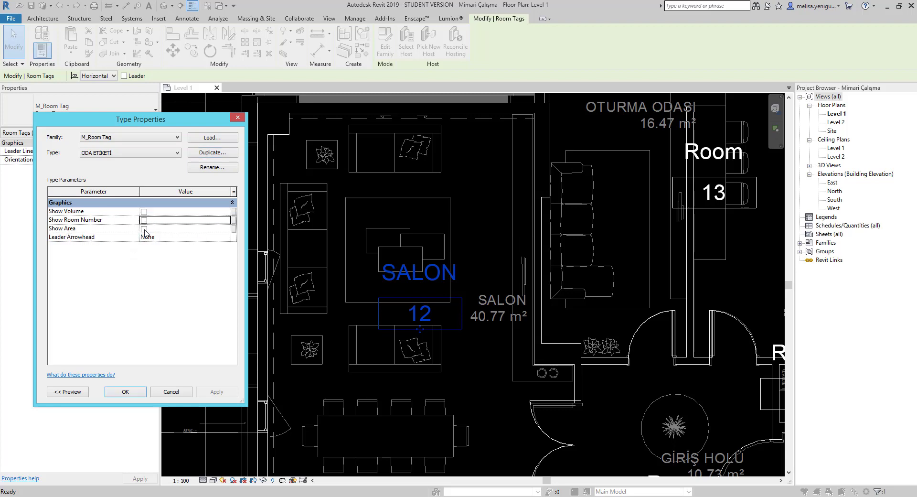
click(143, 229)
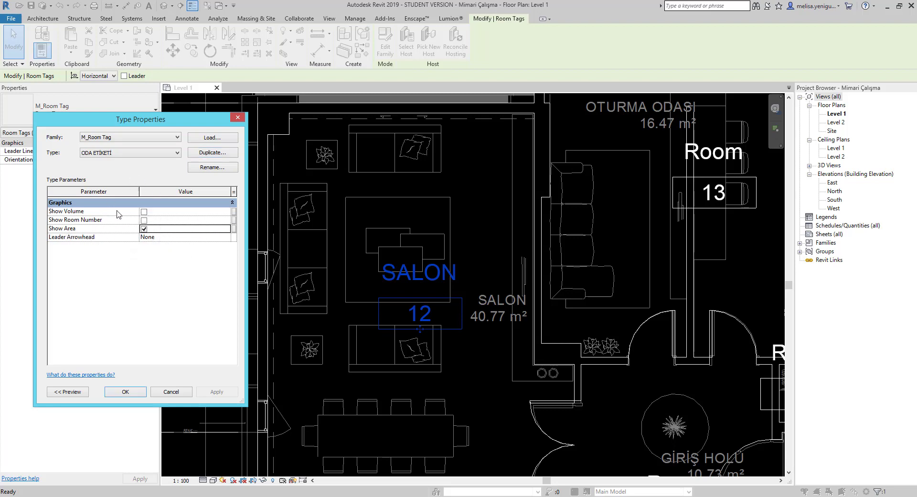
click(125, 392)
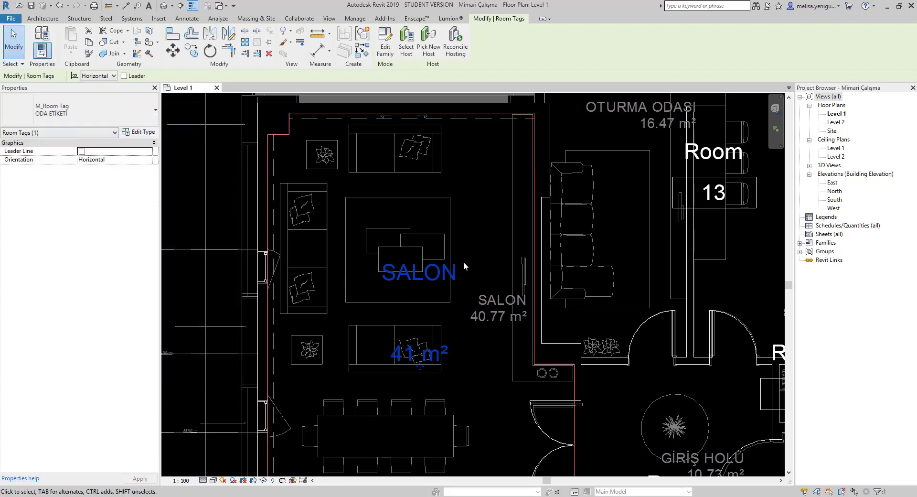
- Pan to the bedrooms and corridor and select the room 11 tag
click(482, 239)
scroll(420, 291, down, 1)
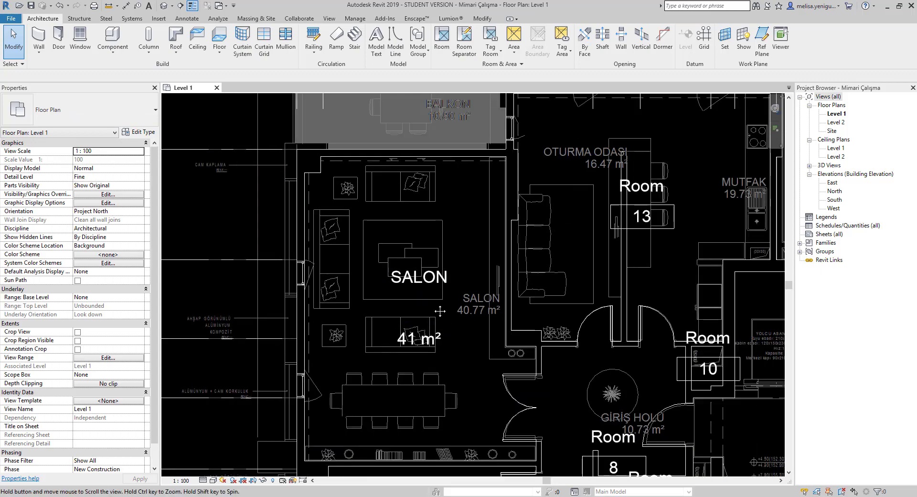
middle_drag(440, 311, 420, 251)
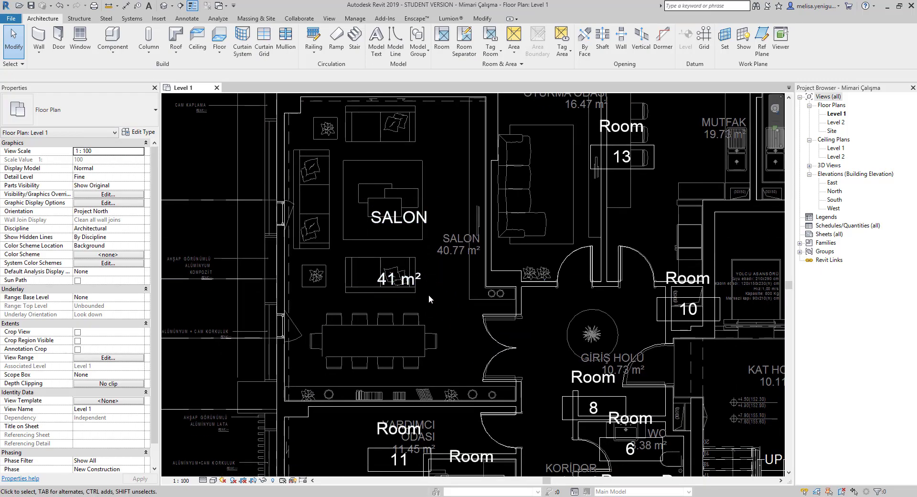
scroll(429, 299, down, 2)
scroll(435, 257, up, 1)
mouse_move(496, 430)
middle_down()
mouse_move(421, 331)
mouse_move(402, 363)
middle_up()
click(402, 363)
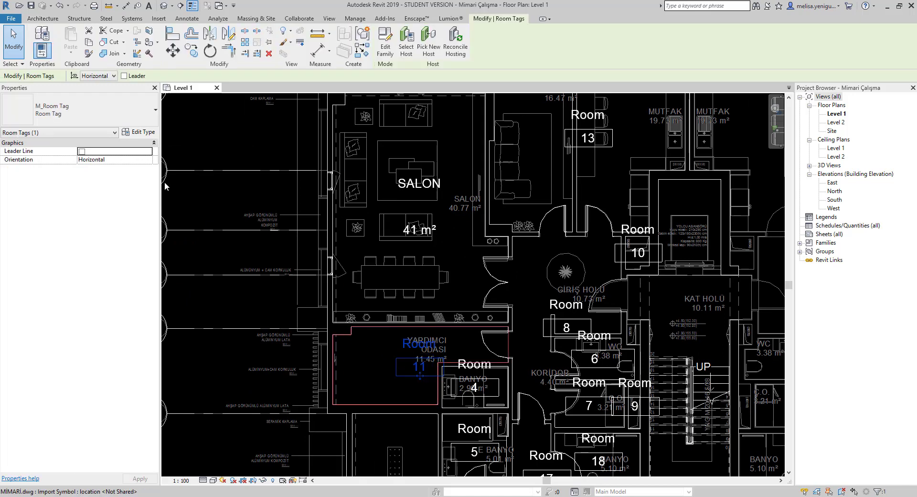
click(74, 113)
- Select every visible room tag and switch them all to ODA ETİKETİ
middle_drag(407, 350, 385, 287)
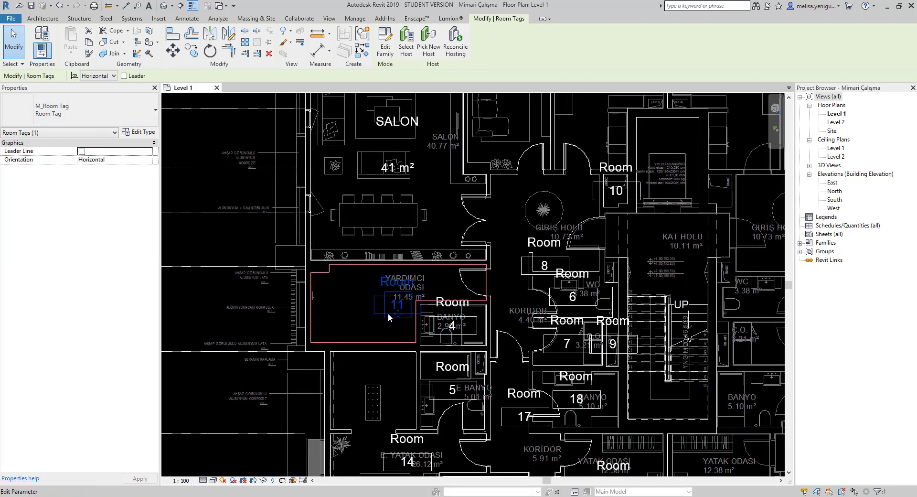
right_click(388, 313)
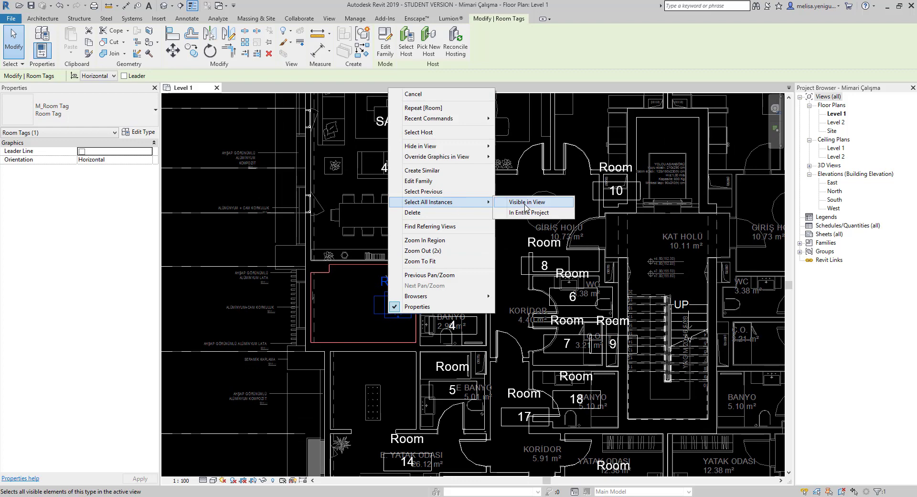
click(525, 203)
scroll(430, 337, down, 2)
scroll(430, 337, down, 1)
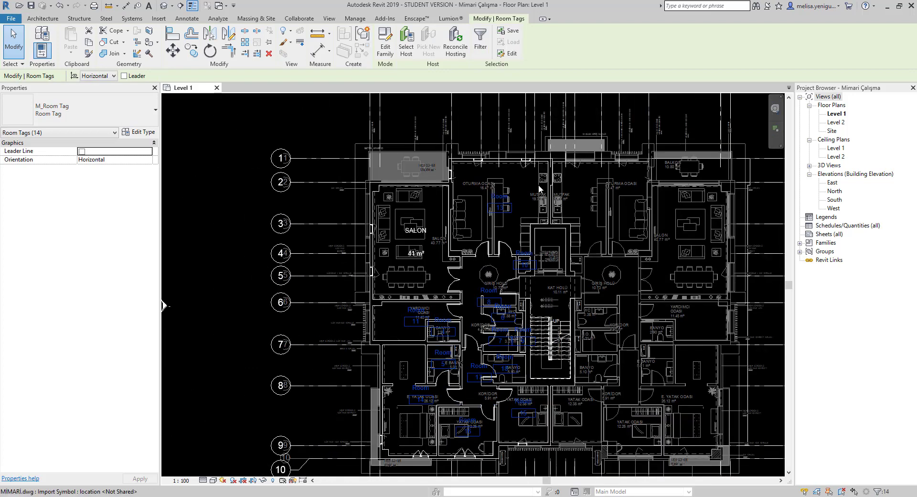
click(113, 122)
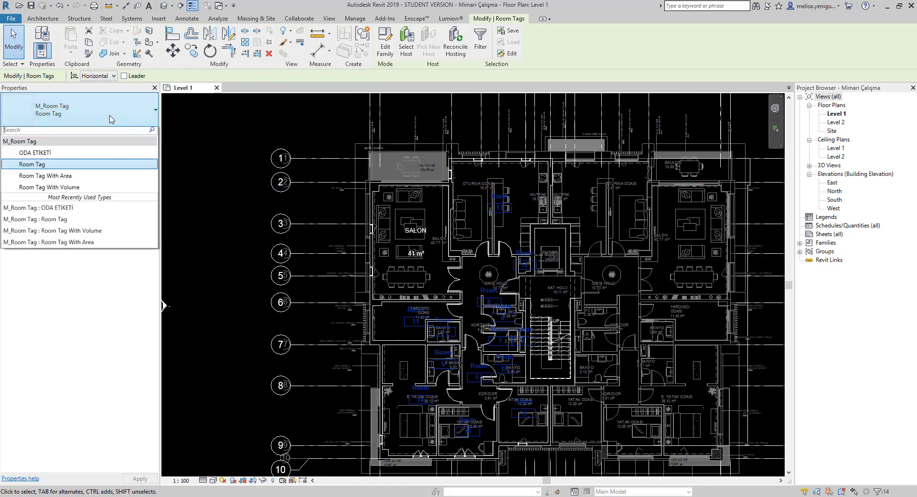
click(48, 157)
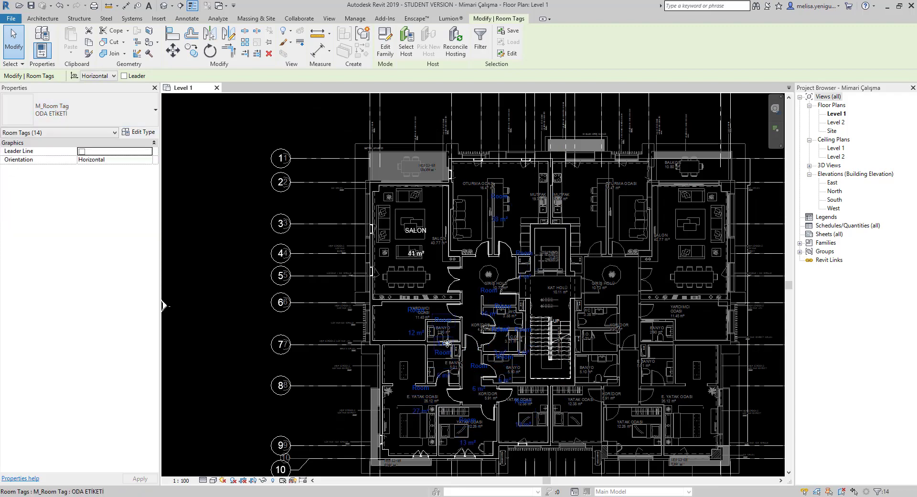
key(Escape)
scroll(451, 430, up, 2)
scroll(453, 425, up, 2)
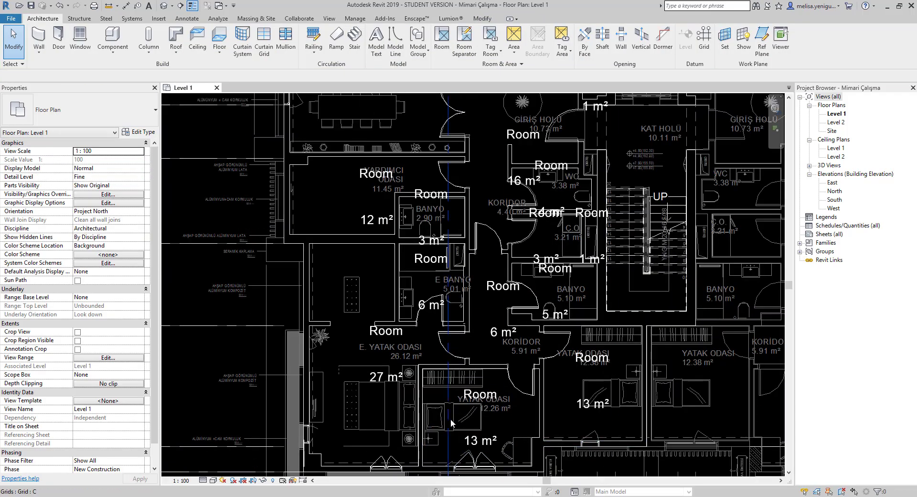
scroll(451, 423, down, 2)
scroll(478, 306, down, 1)
scroll(496, 268, up, 3)
scroll(497, 270, up, 2)
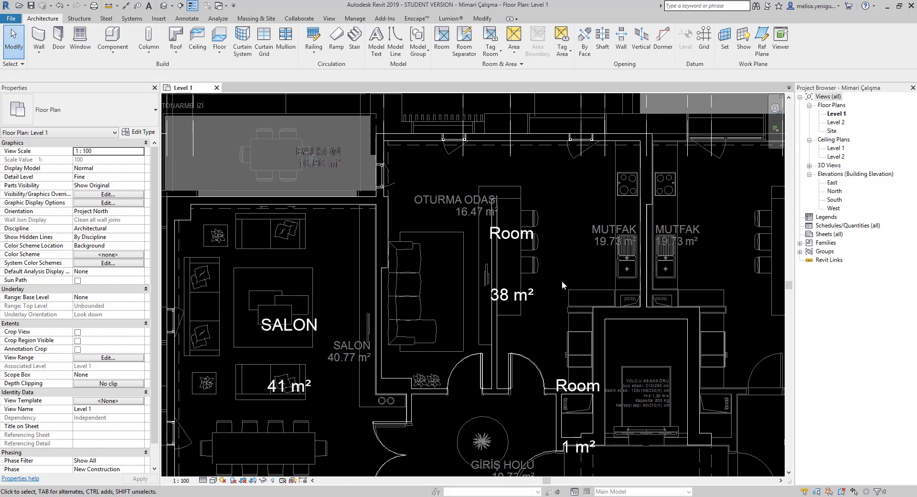
- Delete the 38 m² room 13 spanning OTURMA ODASI and MUTFAK
click(554, 217)
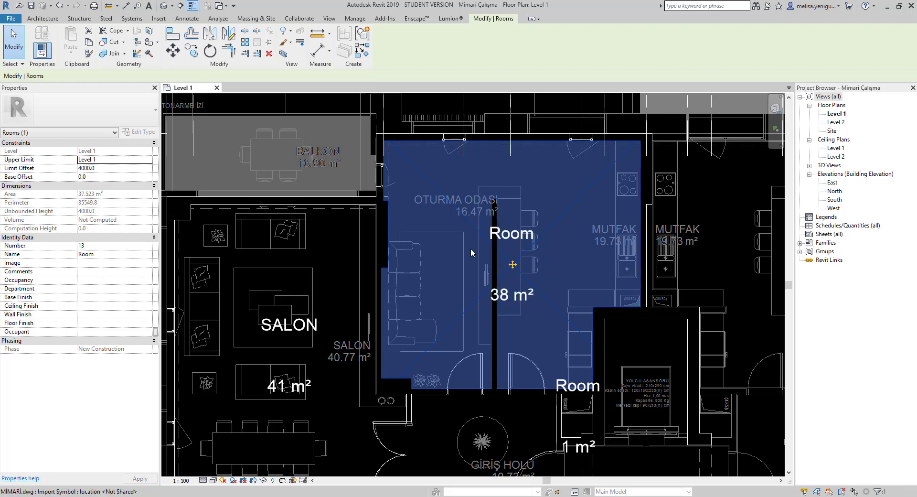
key(Delete)
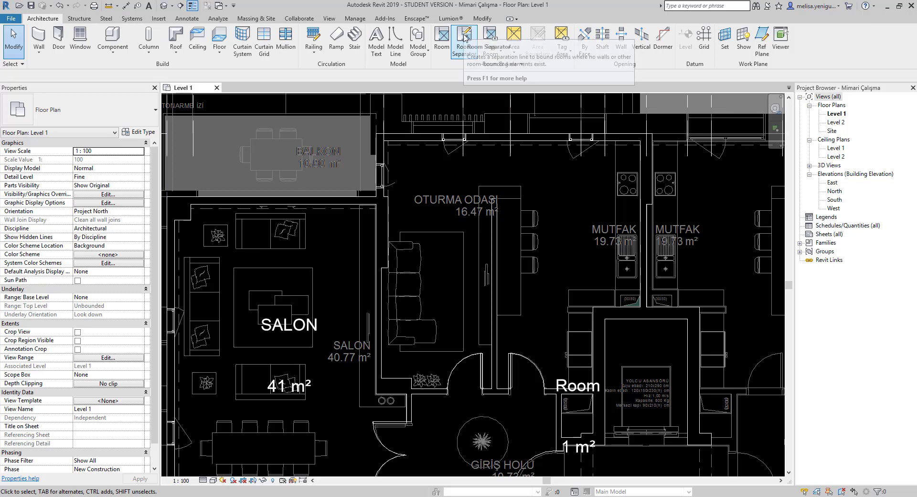
middle_drag(526, 231, 530, 267)
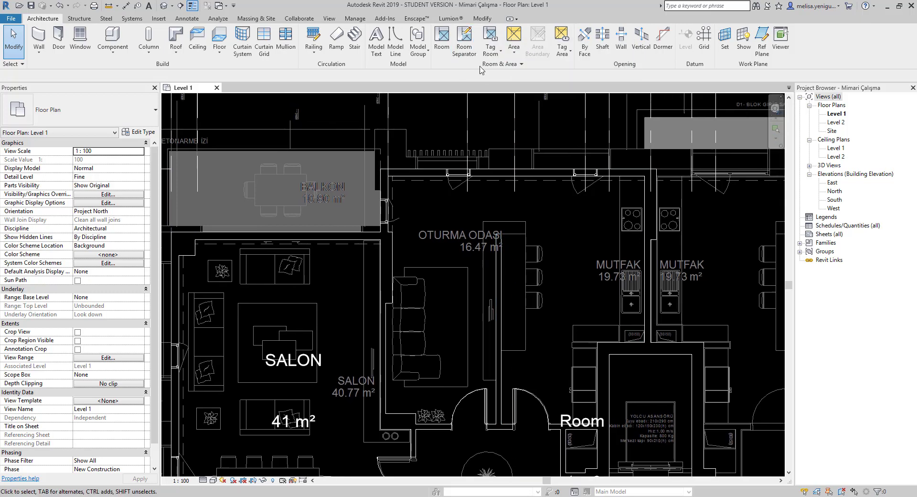
click(464, 41)
scroll(508, 231, up, 2)
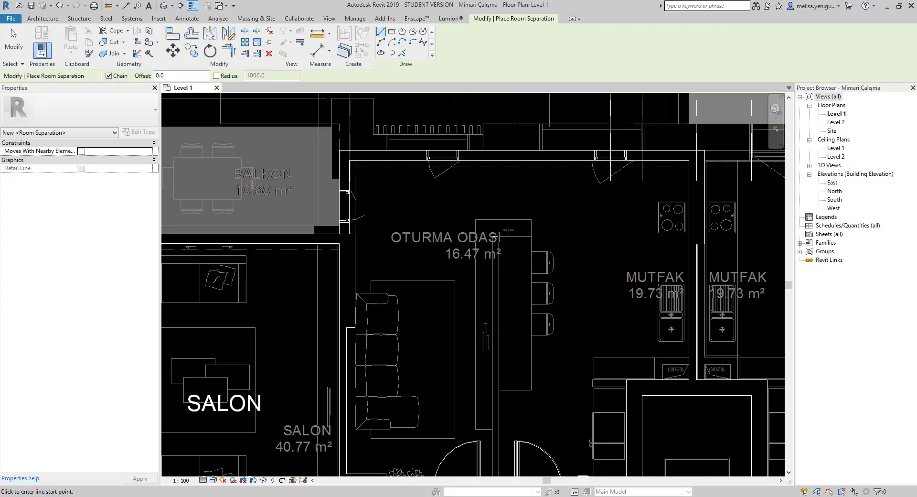
scroll(509, 231, up, 2)
click(489, 239)
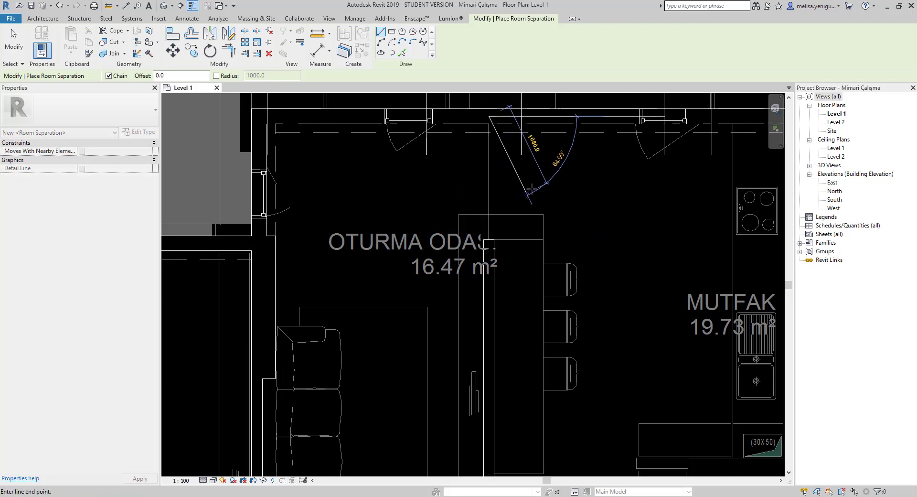
scroll(540, 162, down, 1)
scroll(534, 195, down, 1)
key(Escape)
middle_drag(534, 196, 523, 142)
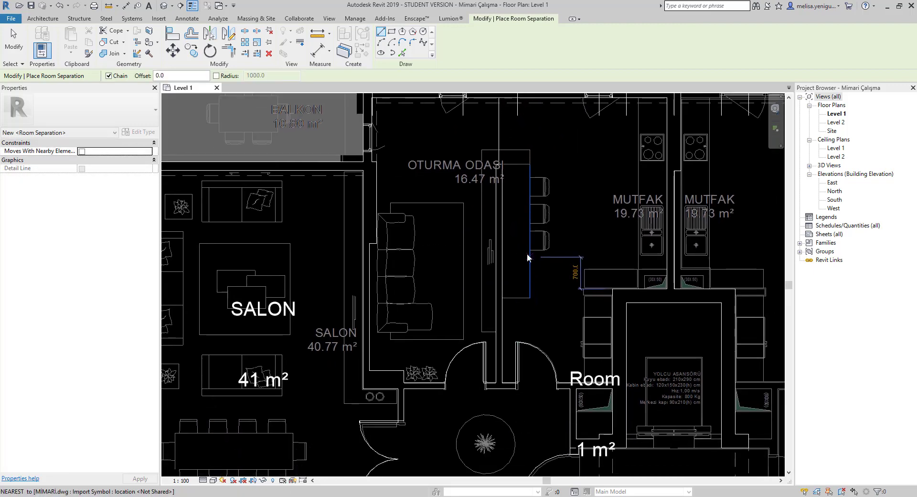
key(Escape)
- Place new rooms in OTURMA ODASI and in the kitchen area beside MUTFAK
click(439, 38)
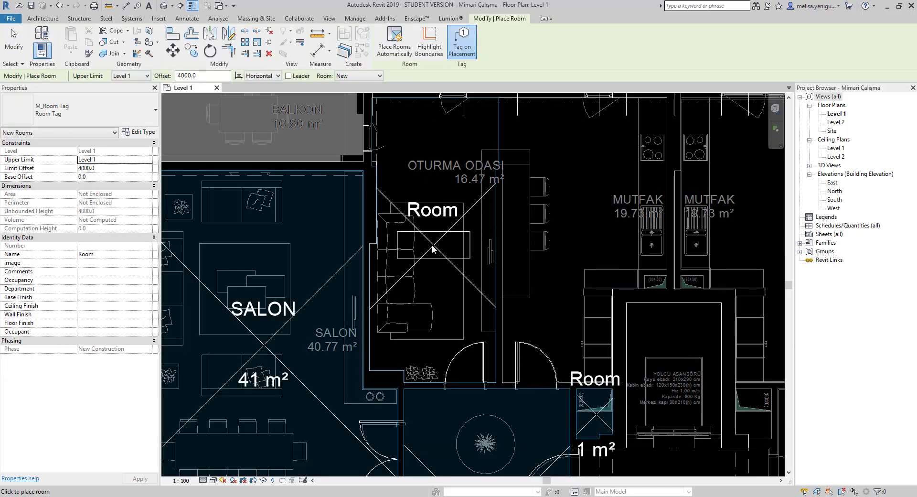
scroll(443, 246, down, 1)
middle_drag(443, 248, 482, 280)
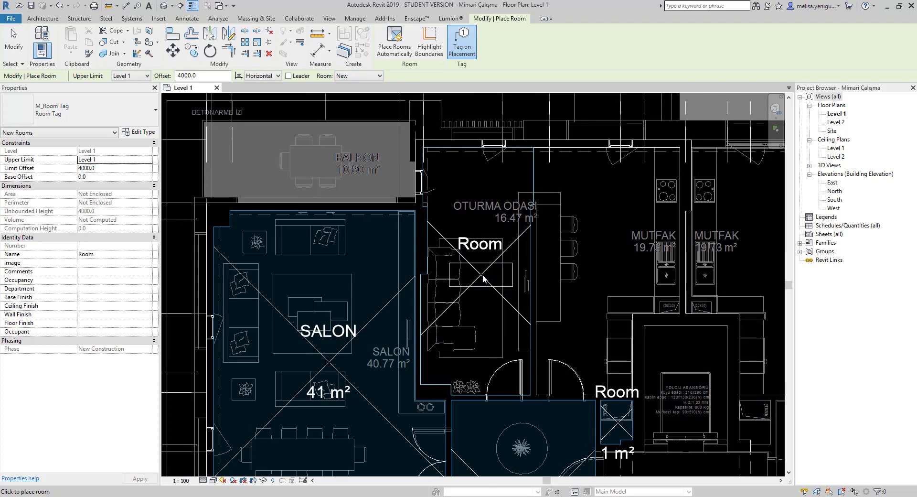
click(474, 283)
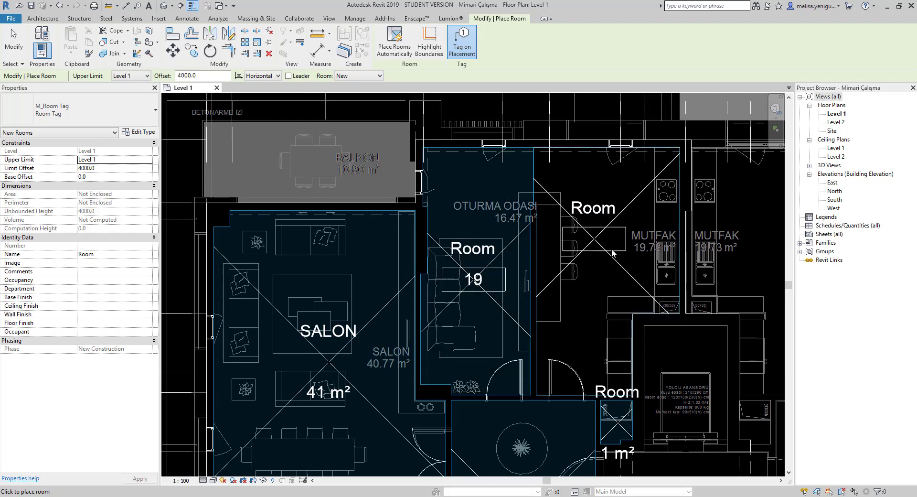
click(603, 268)
key(Escape)
key(Escape)
- Set the room 19 and 20 tags to ODA ETİKETİ, showing 17 m² and 20 m²
scroll(535, 294, down, 1)
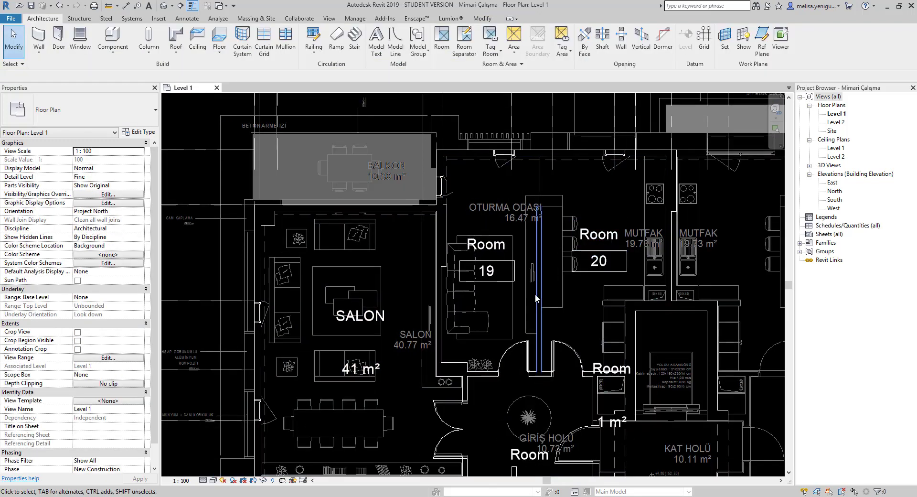
middle_drag(535, 293, 481, 253)
click(480, 252)
click(595, 243)
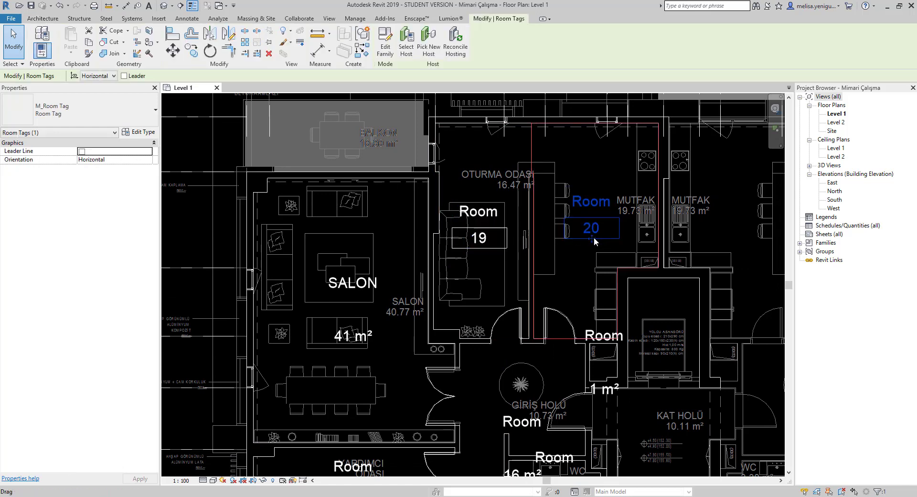
ctrl+click(484, 245)
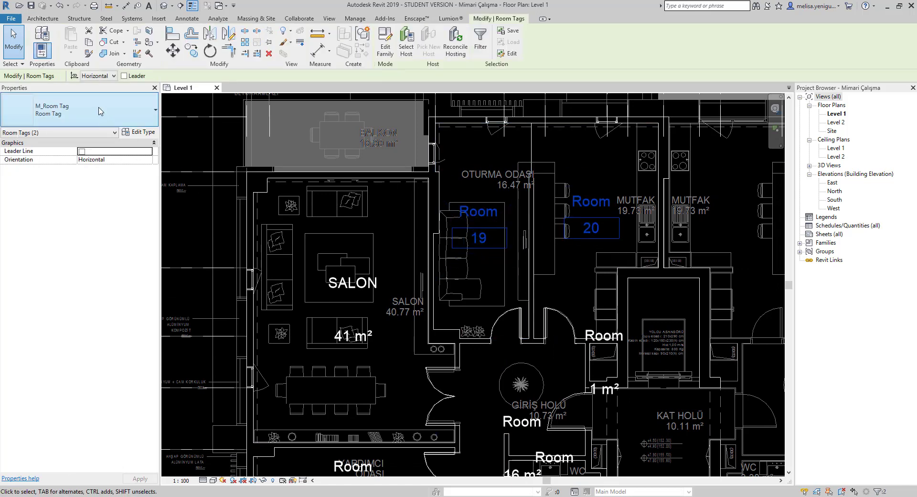
click(79, 112)
click(61, 159)
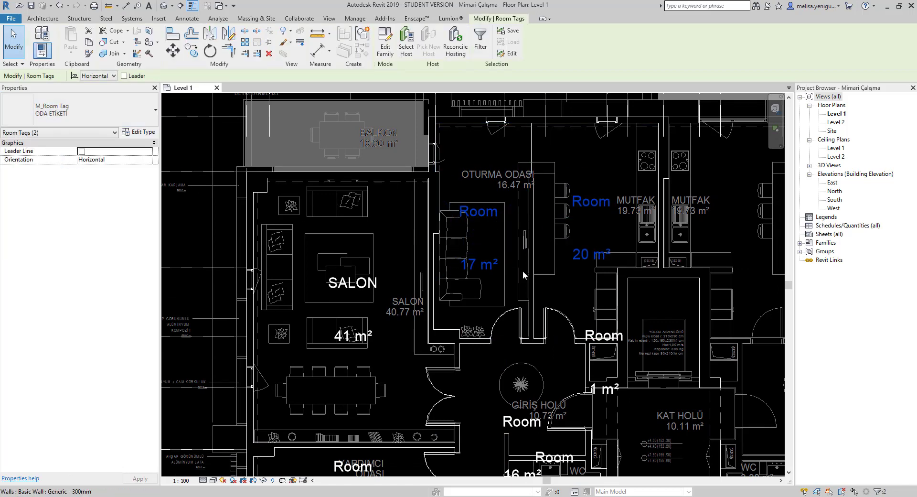
key(Escape)
scroll(593, 227, down, 2)
mouse_move(525, 382)
middle_down()
mouse_move(489, 258)
mouse_move(563, 269)
middle_up()
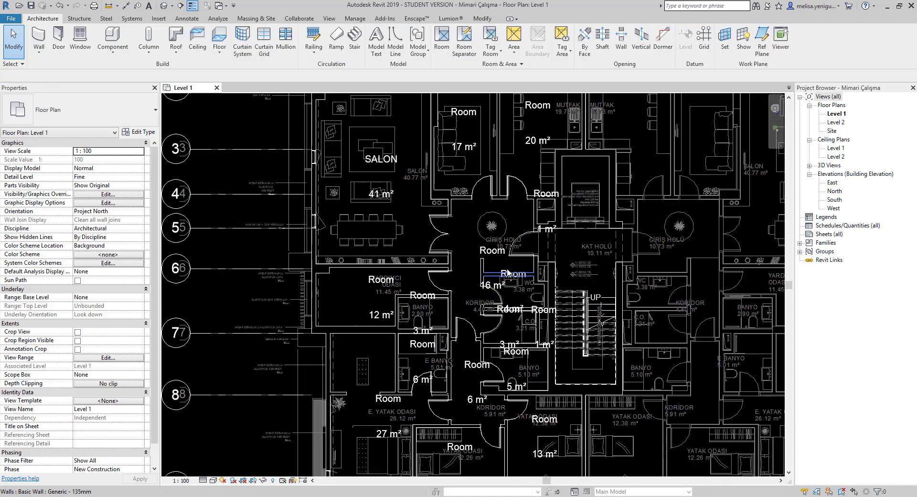
- Select the SALON ODA ETİKETİ tag and open its M_Room Tag family in the family editor
scroll(500, 268, down, 1)
scroll(500, 269, up, 3)
scroll(498, 265, up, 5)
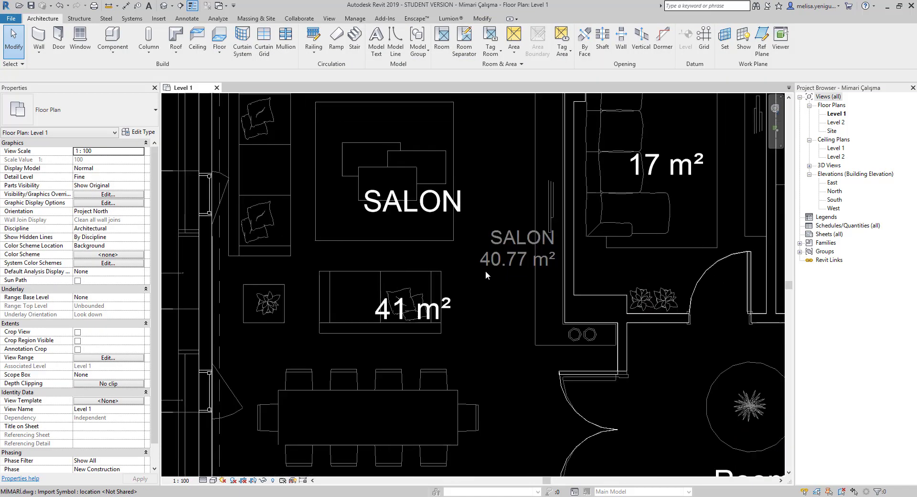
scroll(573, 282, down, 1)
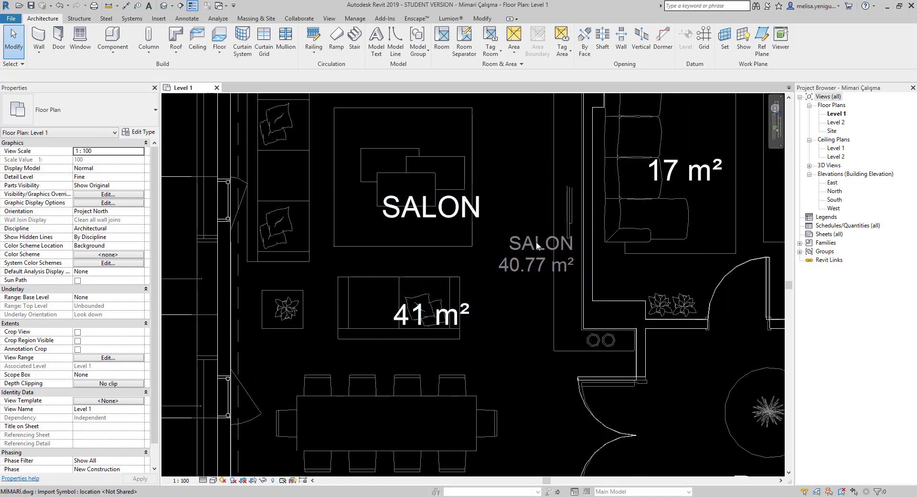
click(474, 213)
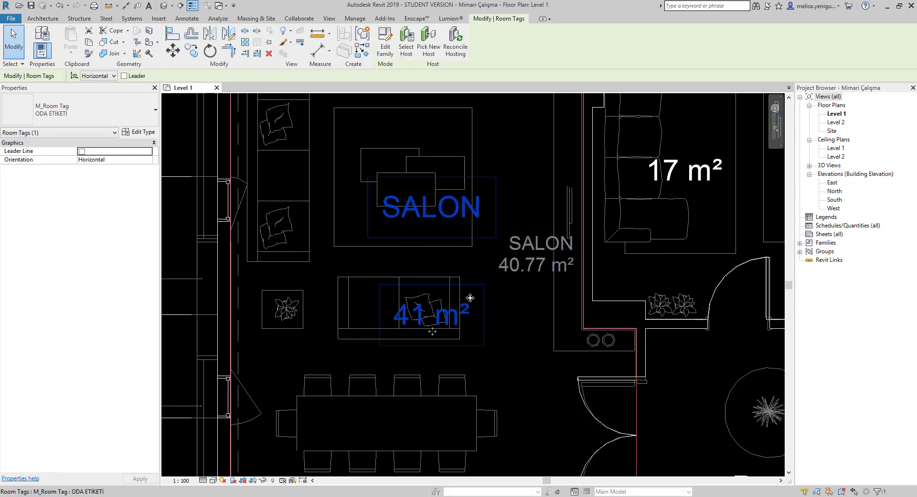
scroll(442, 303, down, 2)
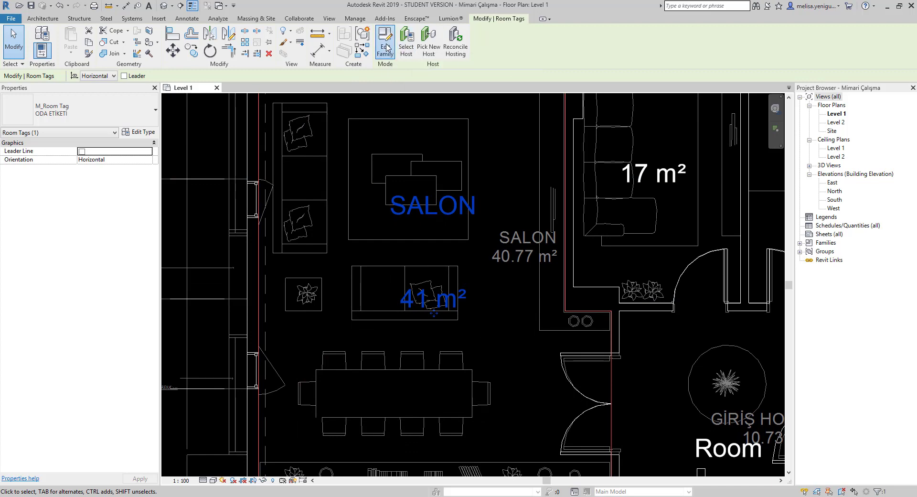
click(386, 47)
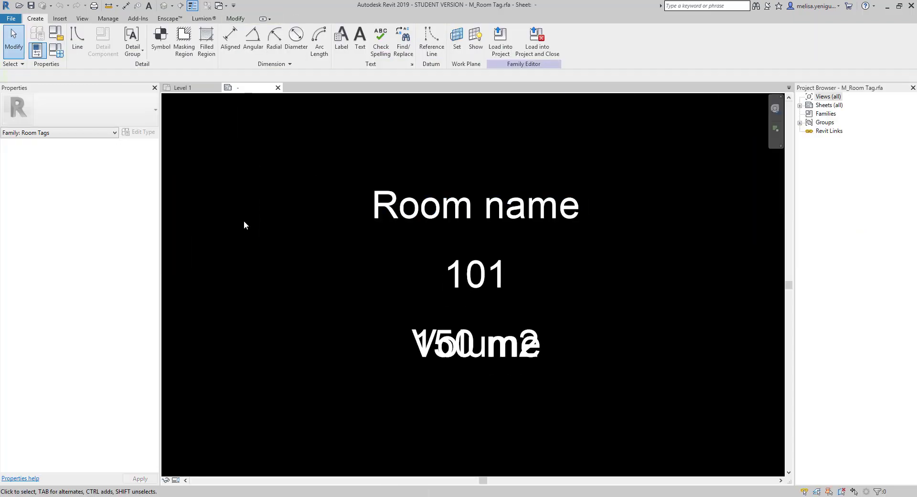
- Move the 101 label, then the Volume label, down below the other labels
scroll(530, 282, down, 1)
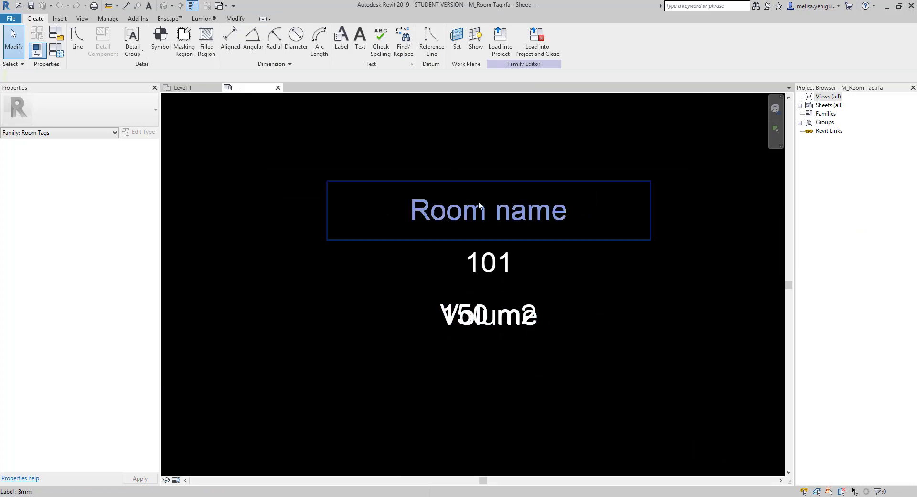
click(524, 210)
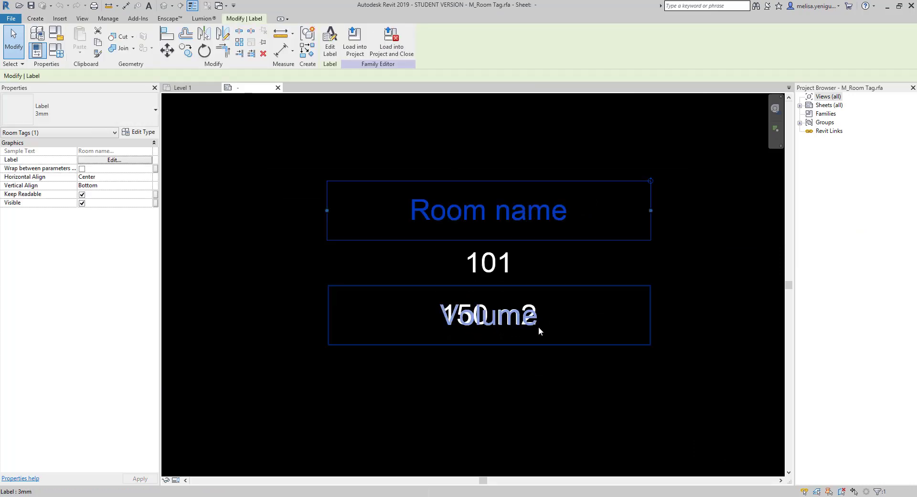
middle_drag(538, 326, 548, 292)
click(504, 236)
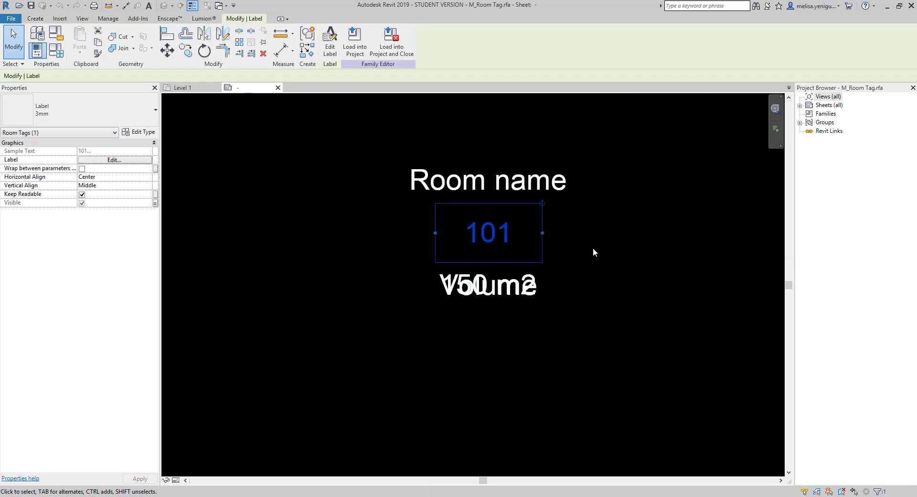
mouse_move(594, 252)
mouse_down()
mouse_move(579, 286)
mouse_move(588, 351)
mouse_up()
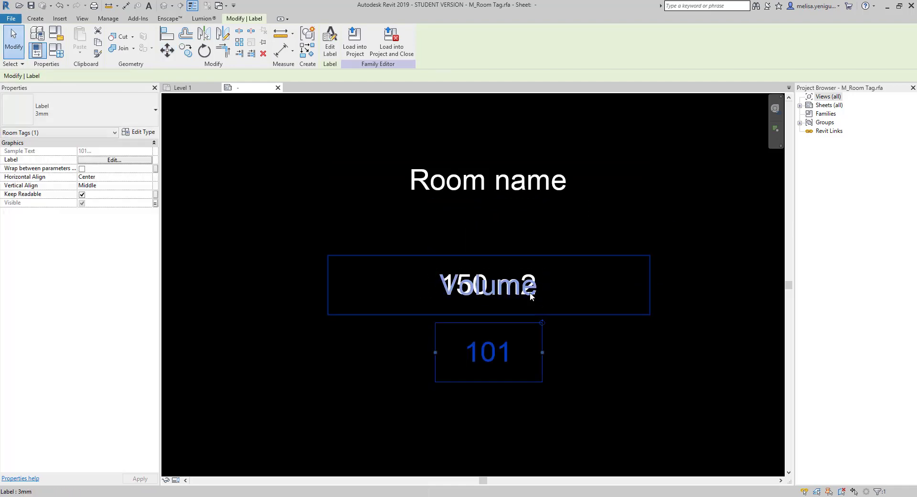
key(Escape)
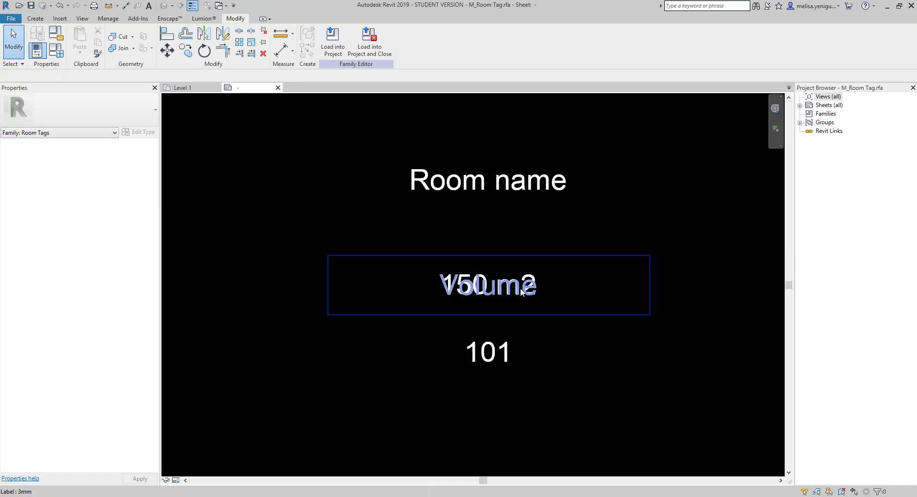
click(545, 299)
key(m)
key(v)
click(688, 282)
click(689, 344)
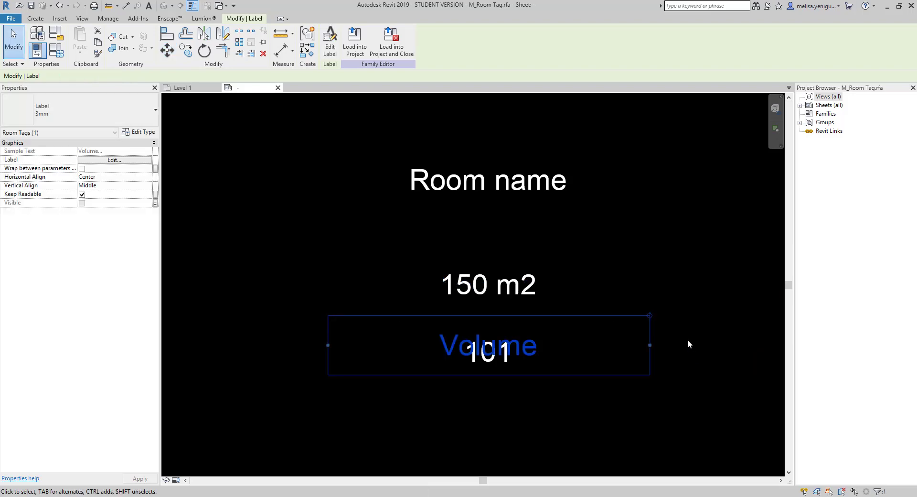
- Place the 150 m2 area label directly under Room name, with Volume beneath it
click(594, 302)
key(m)
key(v)
click(689, 342)
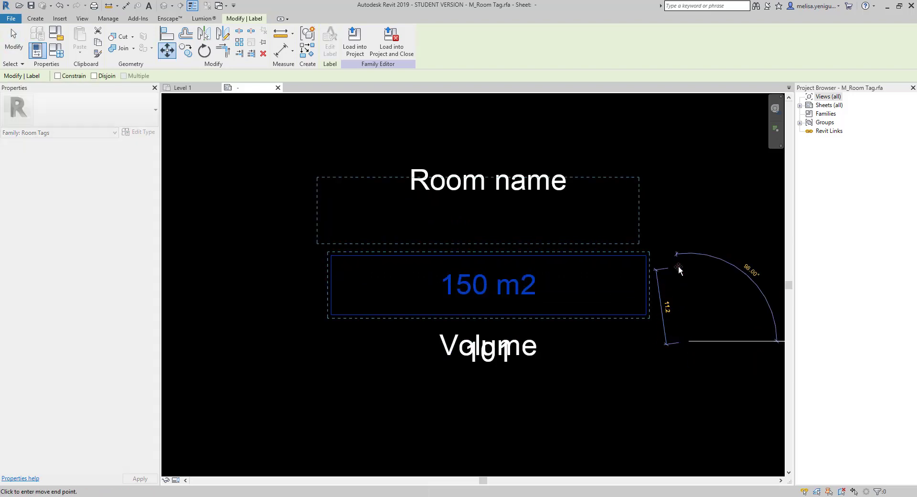
click(689, 263)
drag(562, 316, 470, 361)
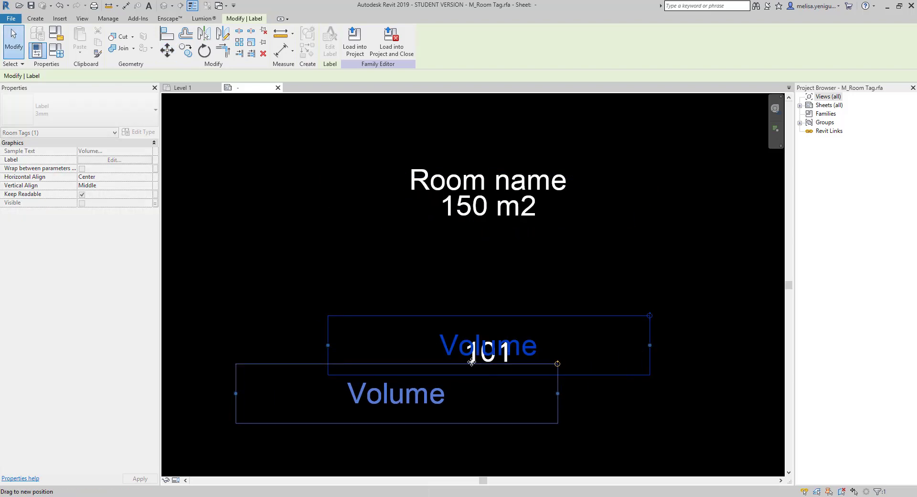
drag(410, 392, 511, 255)
- Move the 101 label up so it sits behind the Volume label
click(535, 363)
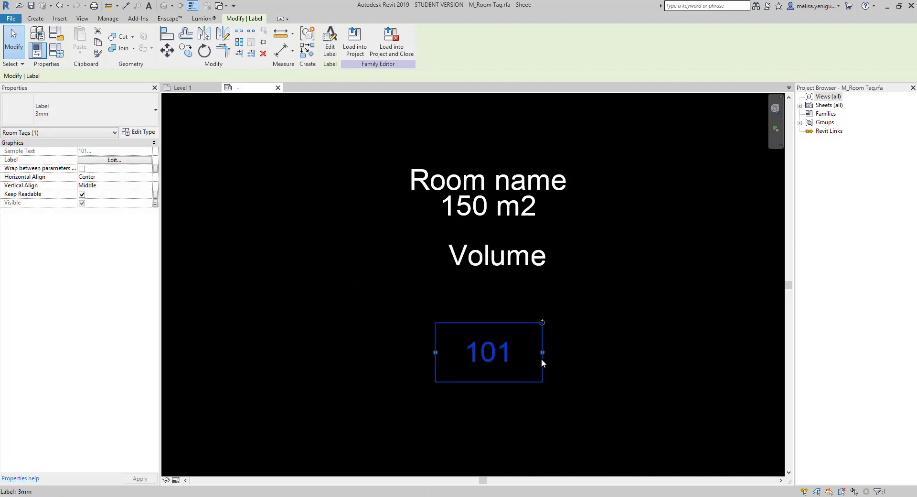
key(m)
key(v)
click(661, 395)
click(661, 297)
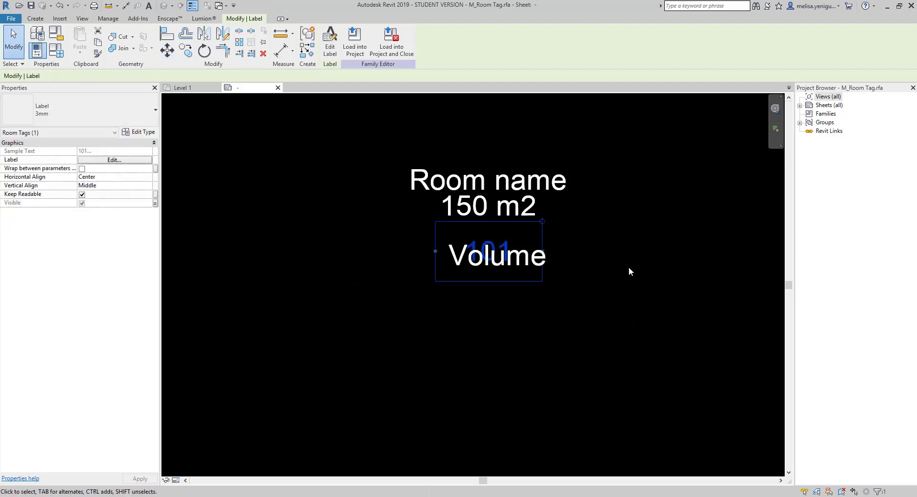
- Select both the Room name and 150 m2 labels
scroll(549, 254, up, 2)
click(533, 246)
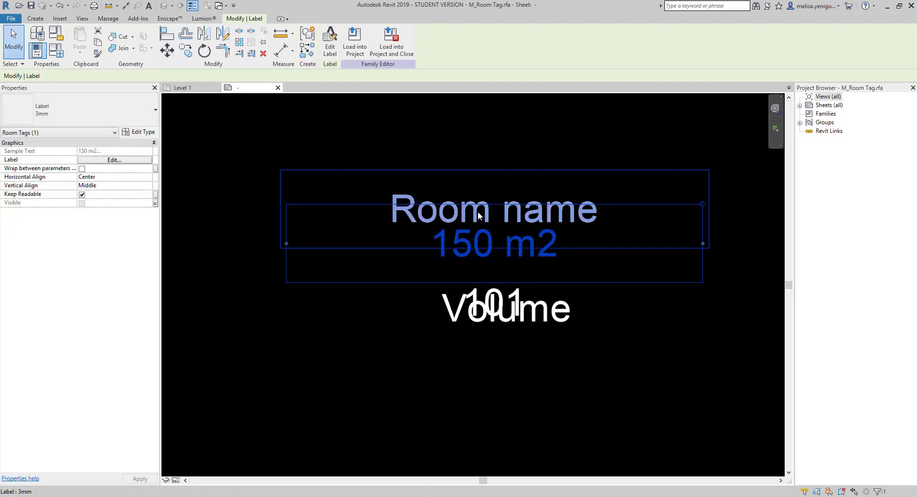
drag(567, 139, 523, 206)
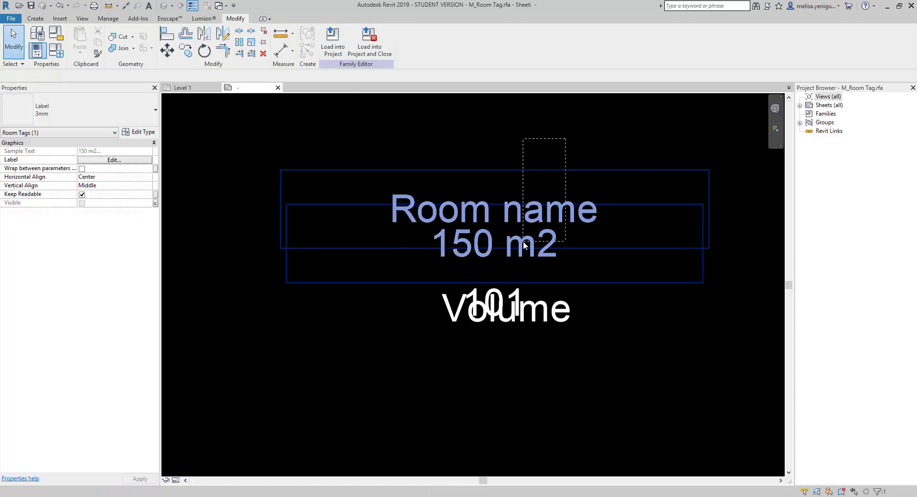
mouse_move(115, 159)
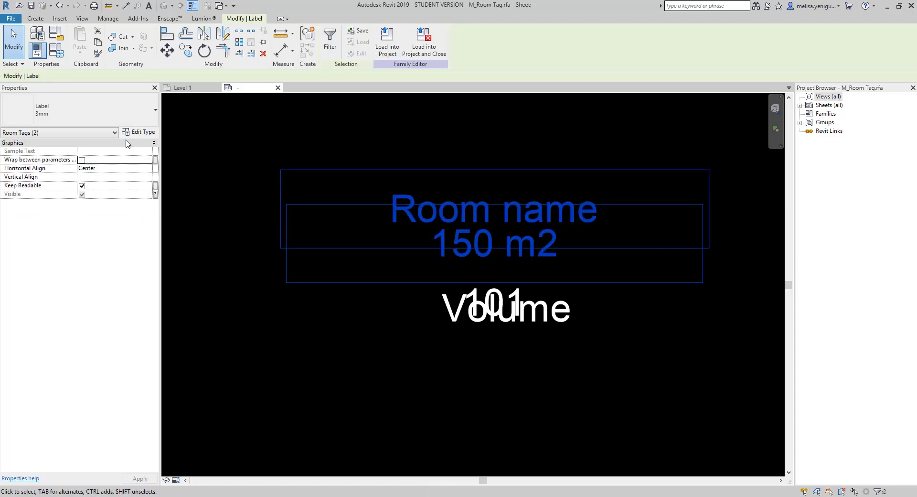
- Duplicate the 3mm label type as '1mm' and set its Text Size to 1 mm
click(142, 136)
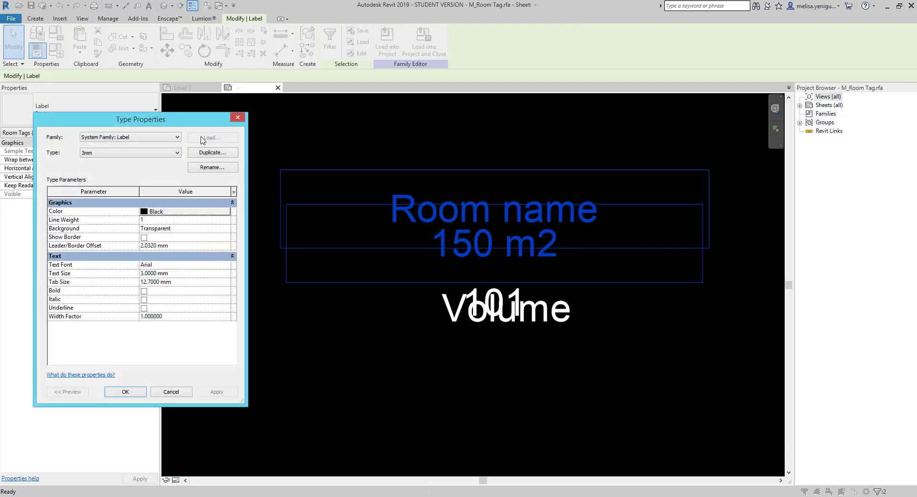
drag(142, 119, 537, 104)
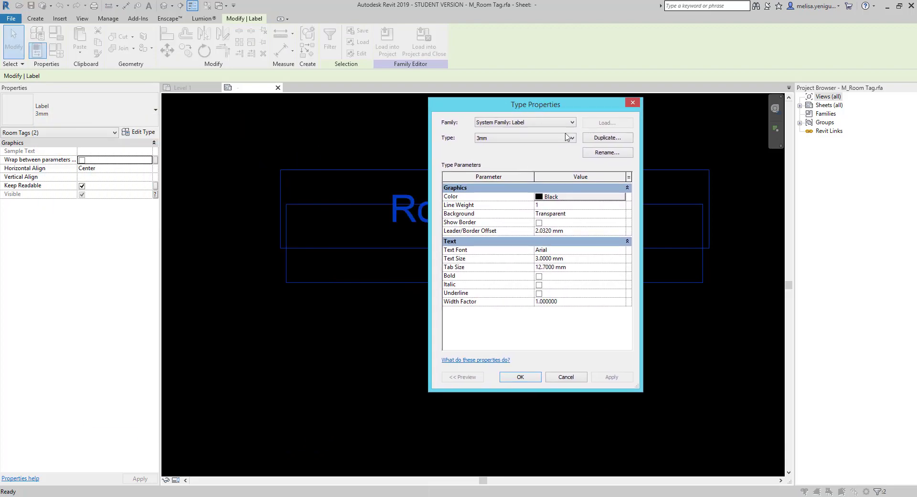
click(607, 138)
text(1)
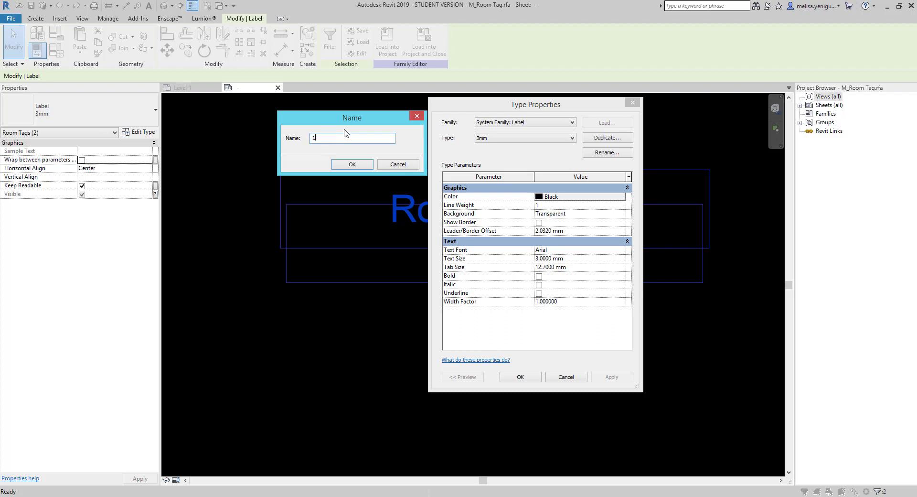
click(351, 164)
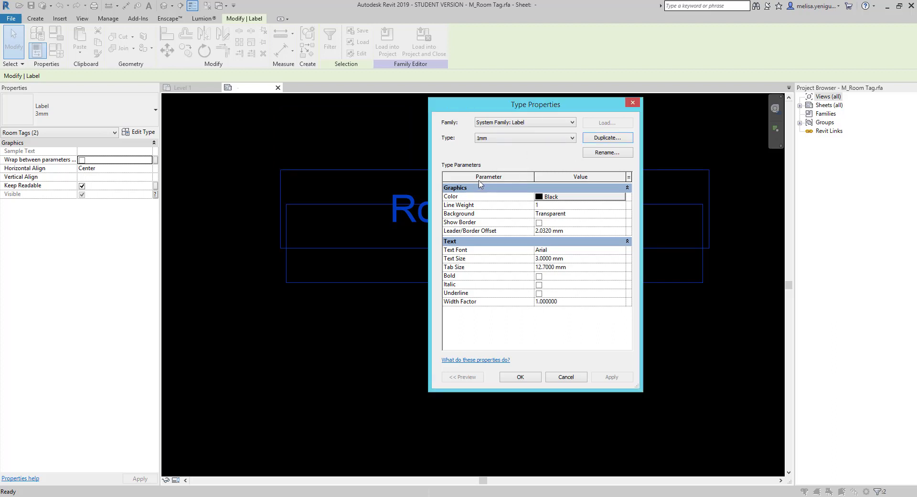
click(591, 261)
text(1.0000)
click(520, 377)
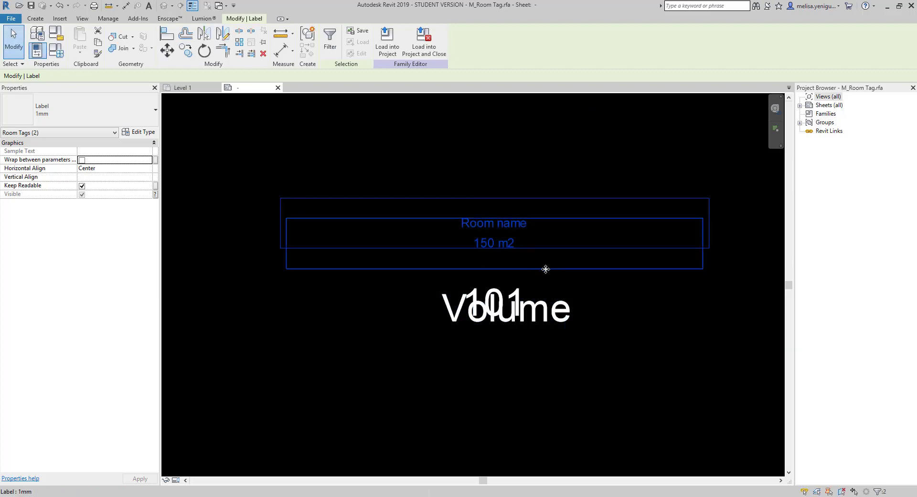
- Recentre the family view on the tag labels
click(501, 275)
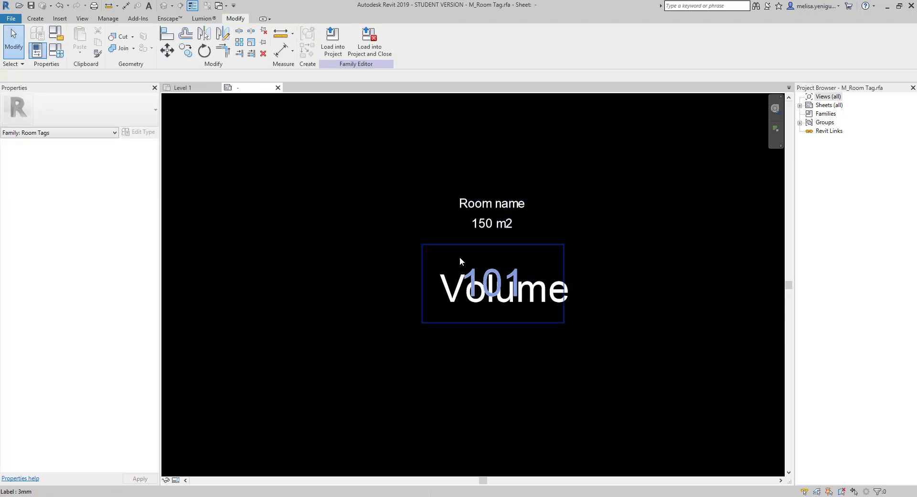
middle_drag(461, 261, 492, 275)
click(323, 175)
middle_drag(308, 186, 293, 192)
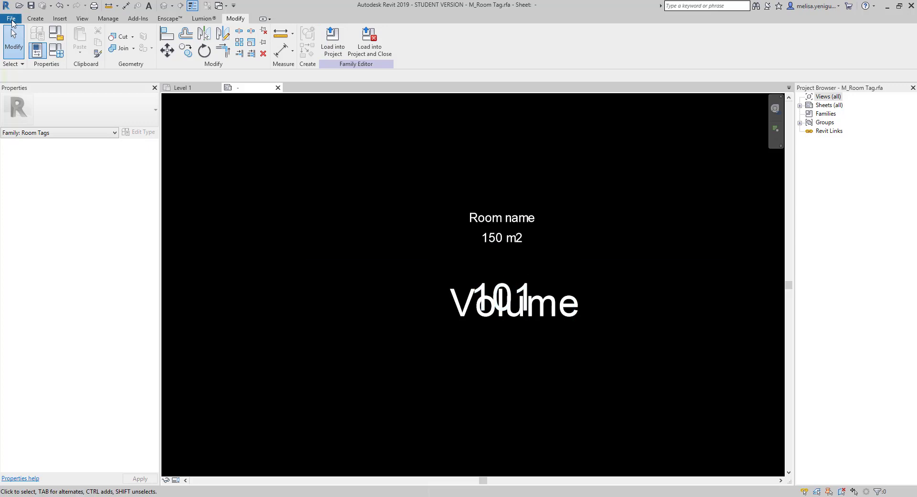
- Shift the Room name and area labels slightly right and load the family into the project
click(11, 18)
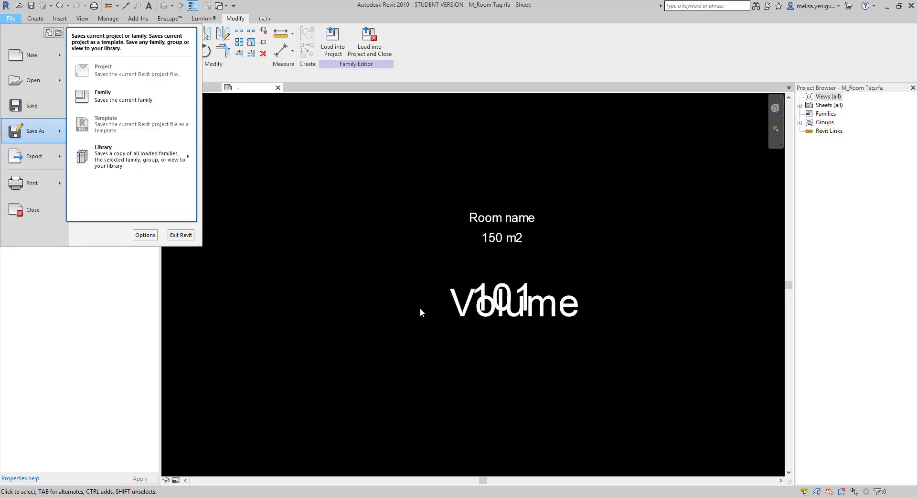
click(482, 334)
click(614, 177)
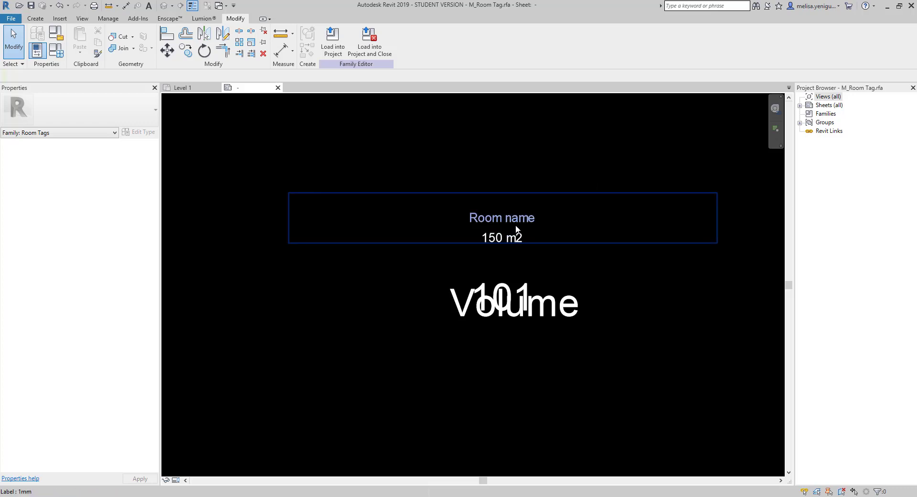
middle_drag(453, 249, 458, 249)
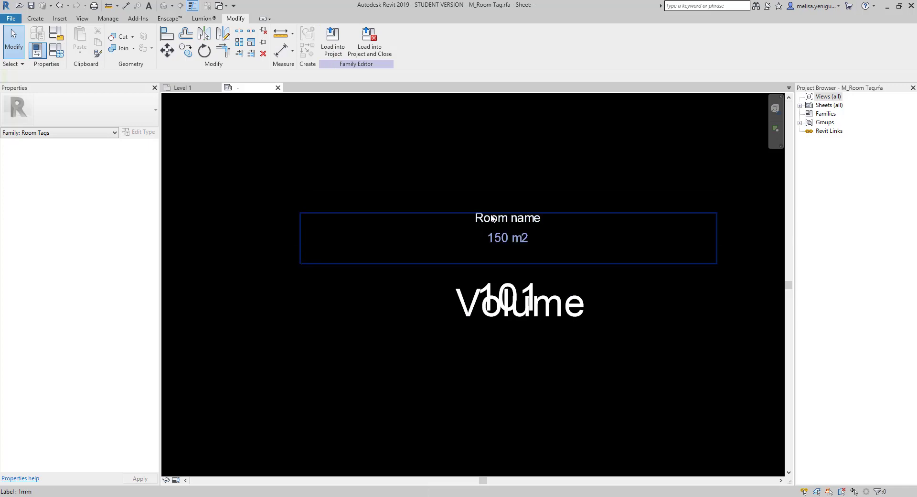
click(334, 45)
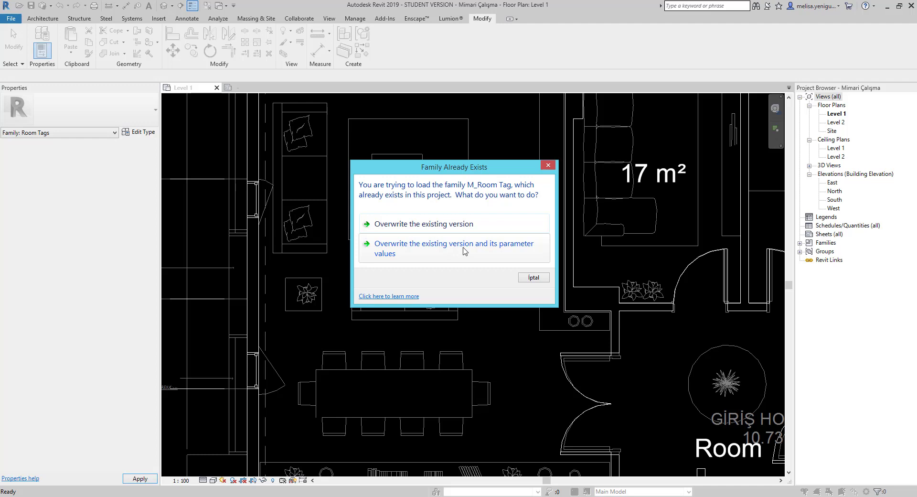
click(463, 247)
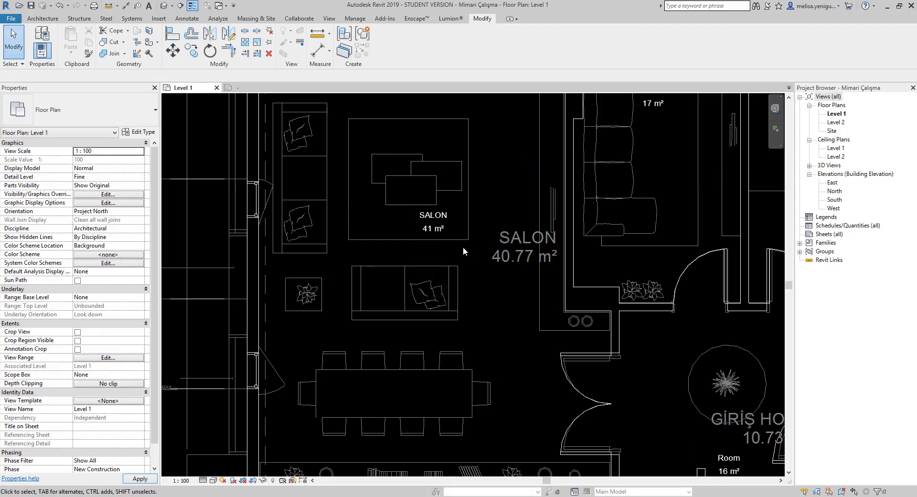
scroll(462, 233, up, 3)
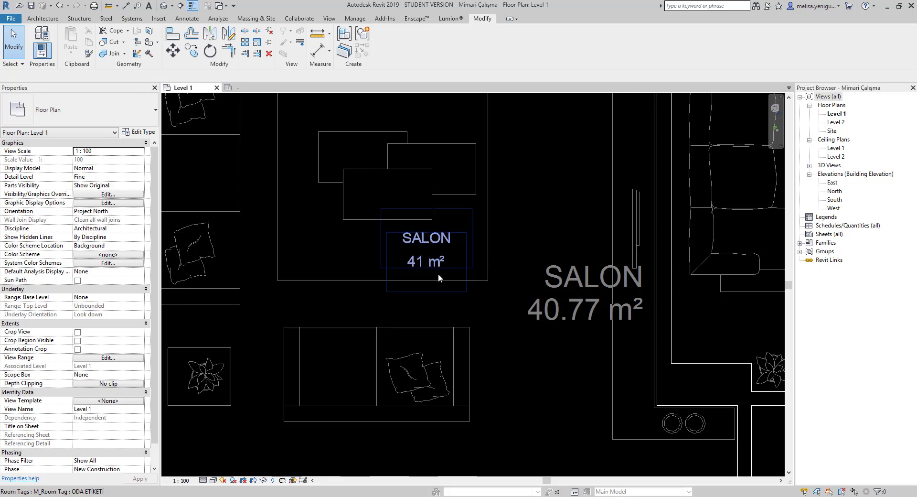
scroll(409, 248, down, 1)
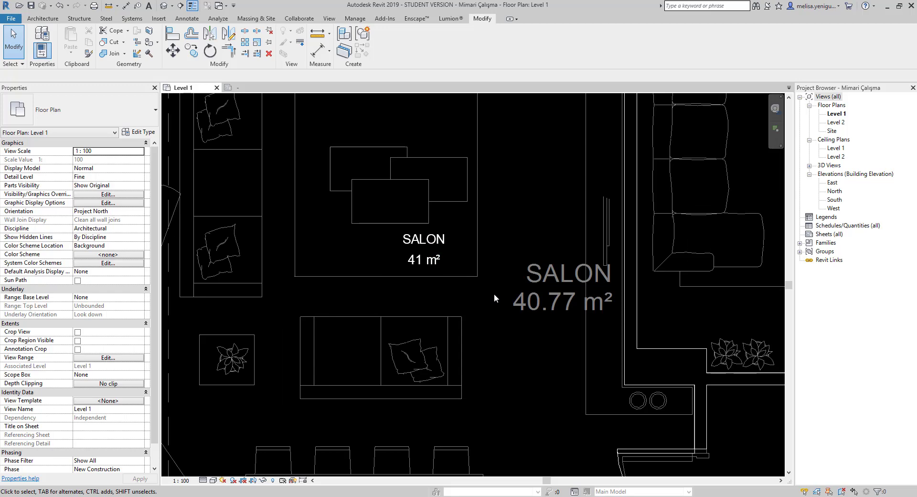
scroll(494, 288, down, 2)
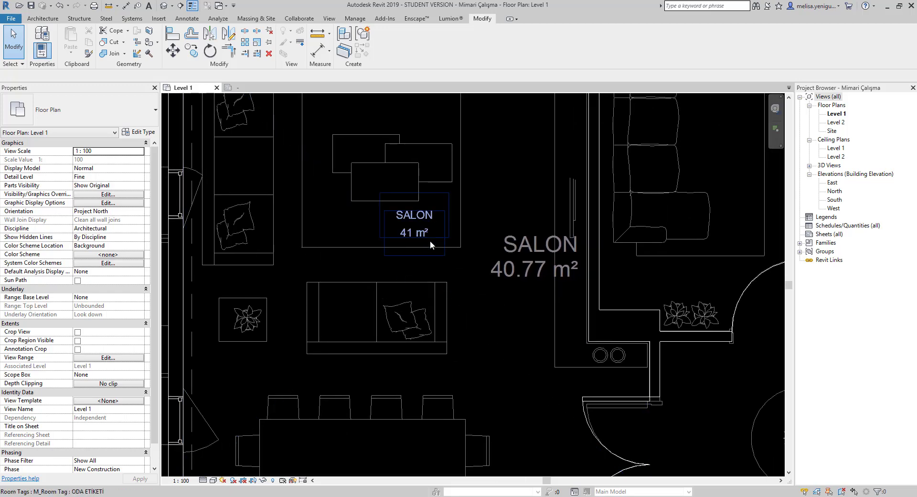
scroll(425, 259, down, 3)
scroll(534, 267, down, 1)
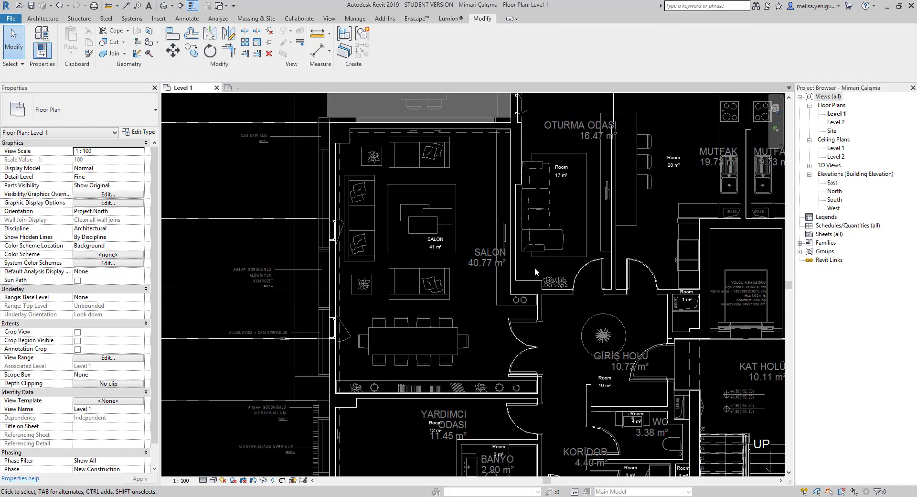
scroll(536, 270, down, 1)
middle_drag(584, 315, 496, 274)
scroll(496, 274, down, 1)
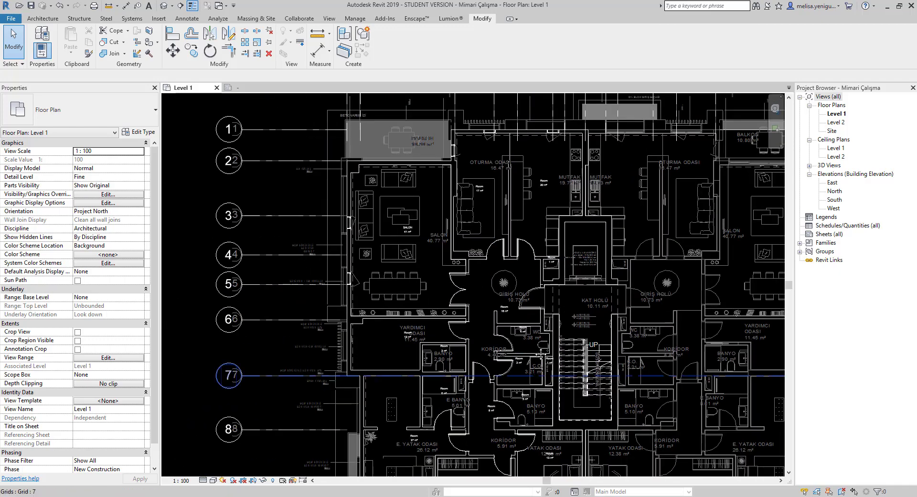
middle_drag(519, 424, 509, 361)
scroll(508, 362, up, 2)
scroll(478, 335, up, 2)
scroll(454, 267, up, 1)
click(457, 260)
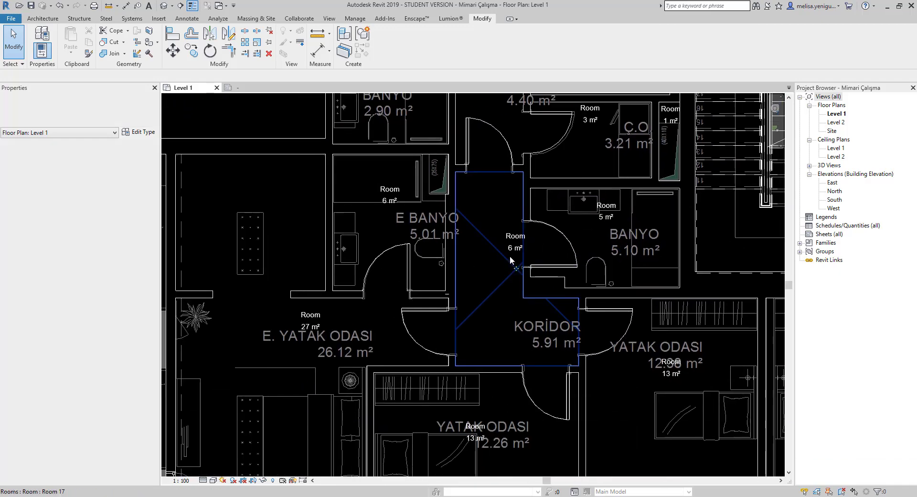
scroll(489, 298, up, 1)
scroll(512, 349, up, 1)
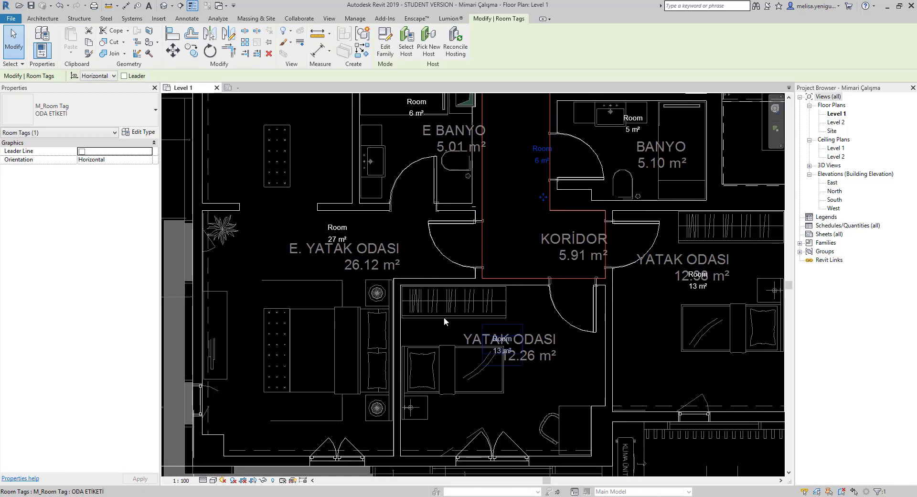
scroll(443, 310, down, 2)
scroll(586, 283, up, 2)
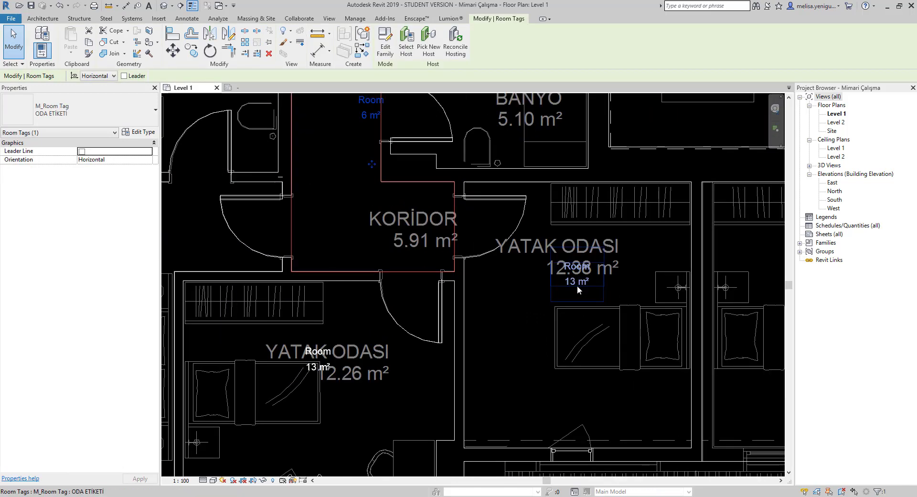
scroll(530, 349, down, 2)
scroll(539, 331, down, 2)
middle_drag(411, 152, 479, 285)
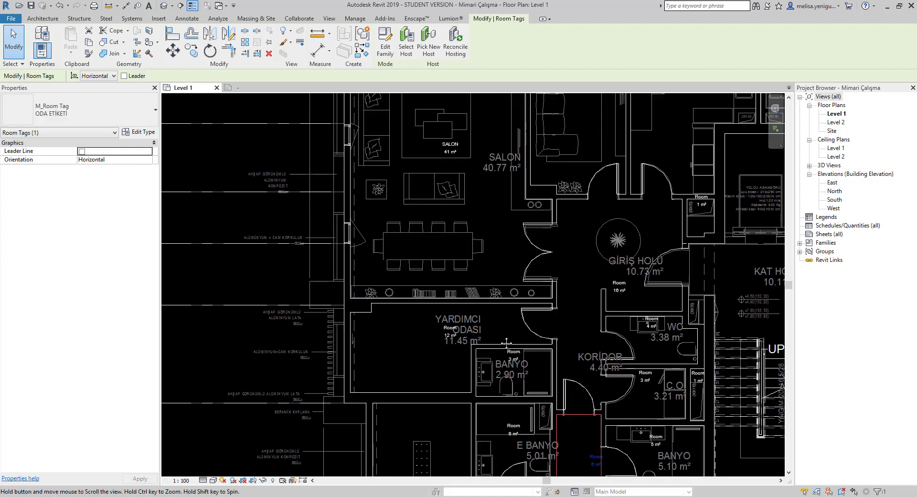
scroll(480, 286, up, 4)
scroll(481, 234, down, 3)
middle_drag(499, 358, 469, 242)
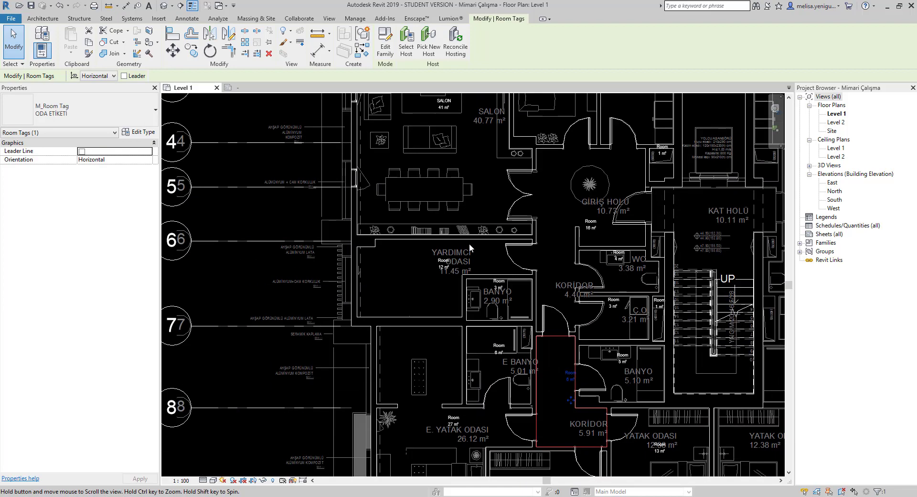
scroll(442, 258, up, 3)
scroll(443, 259, up, 2)
- Rename the auxiliary room's tag to YARDIMCI ODASI
click(445, 249)
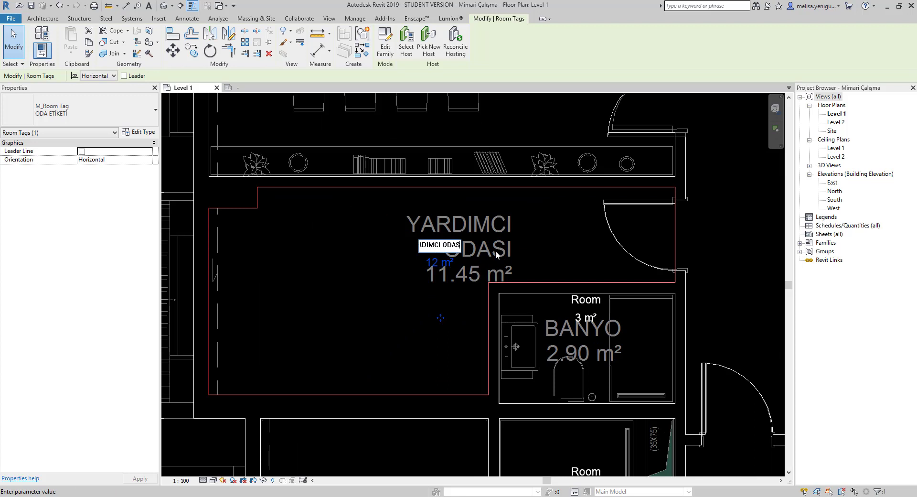
key(Return)
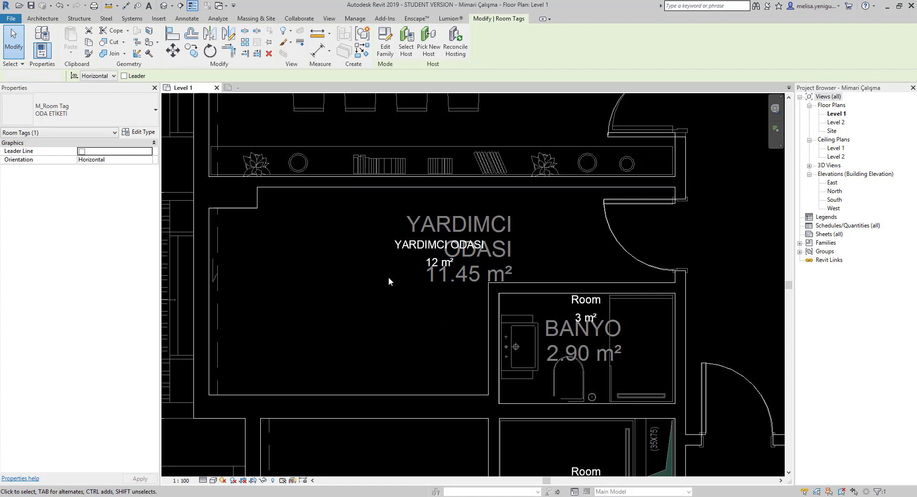
key(Escape)
scroll(469, 224, down, 1)
scroll(541, 267, up, 2)
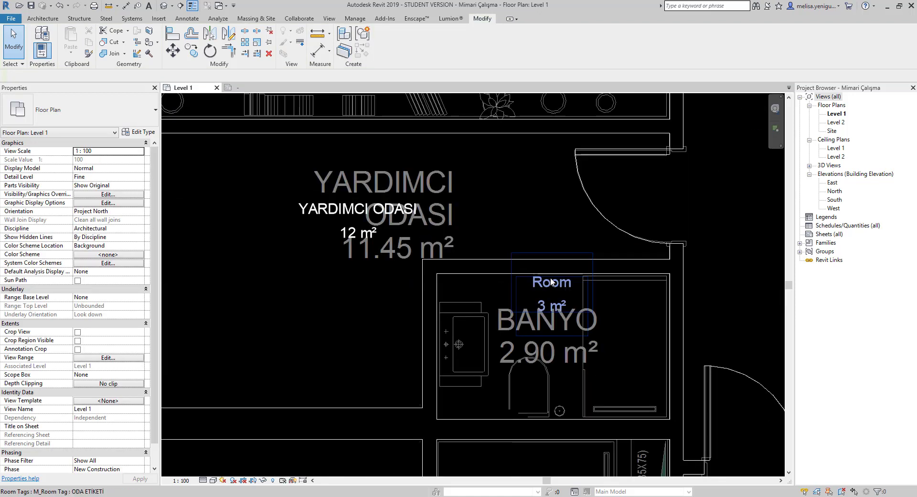
- Rename the bathroom tag to BANYO and move it toward the room centre
double_click(550, 281)
text(BANY)
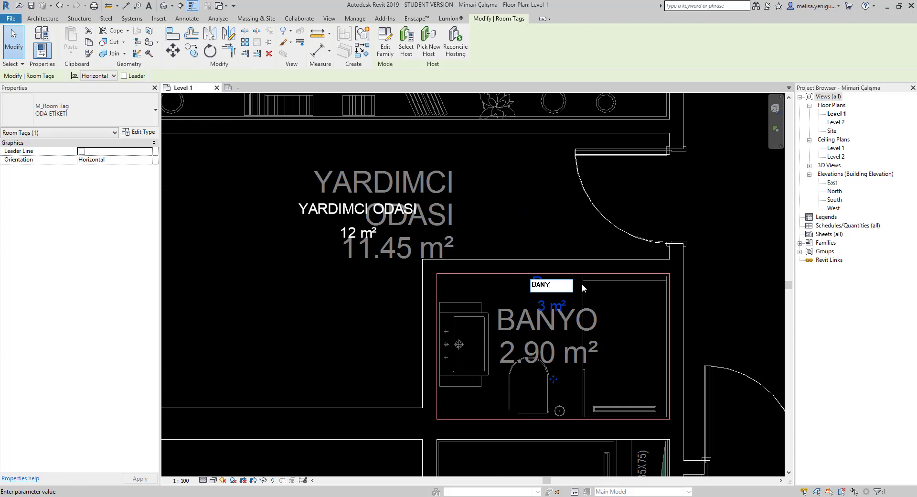
text(O)
key(Return)
double_click(560, 285)
click(594, 291)
middle_drag(578, 292, 570, 258)
click(571, 257)
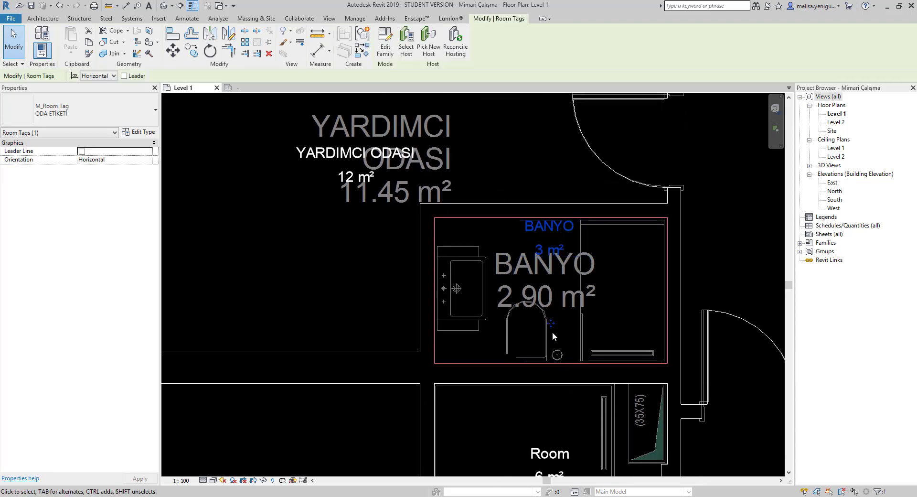
mouse_move(552, 325)
mouse_down()
mouse_move(526, 371)
mouse_move(536, 369)
mouse_up()
click(549, 191)
- Move the en-suite bathroom's tag lower in the room and rename it E.BANYO
scroll(535, 371, down, 3)
middle_drag(536, 371, 574, 265)
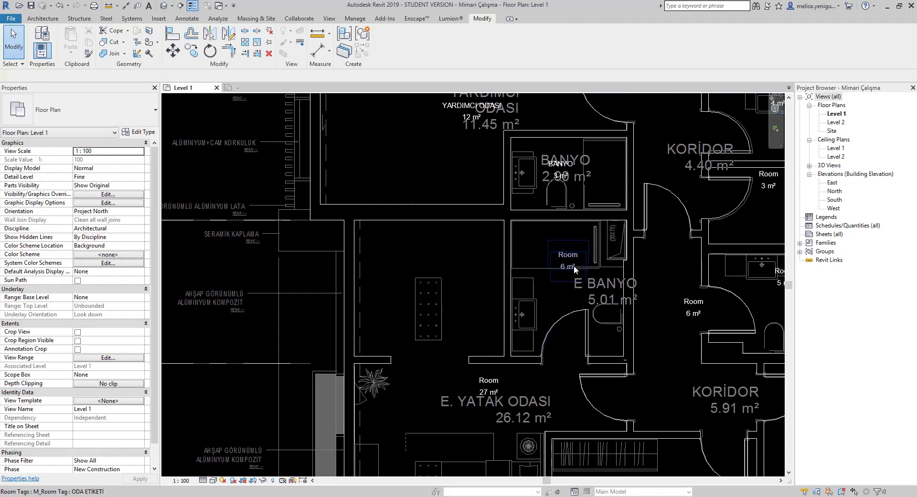
scroll(575, 265, up, 3)
click(567, 243)
drag(563, 343, 553, 417)
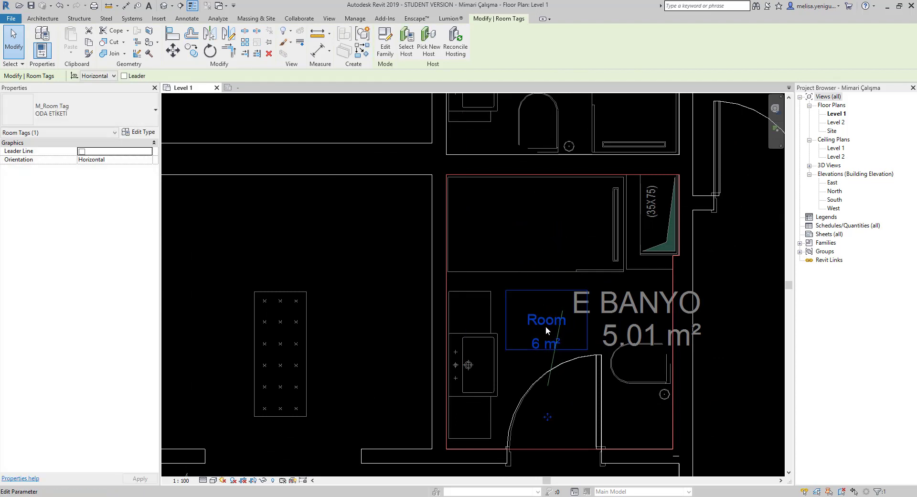
click(545, 323)
text(E.BANYO)
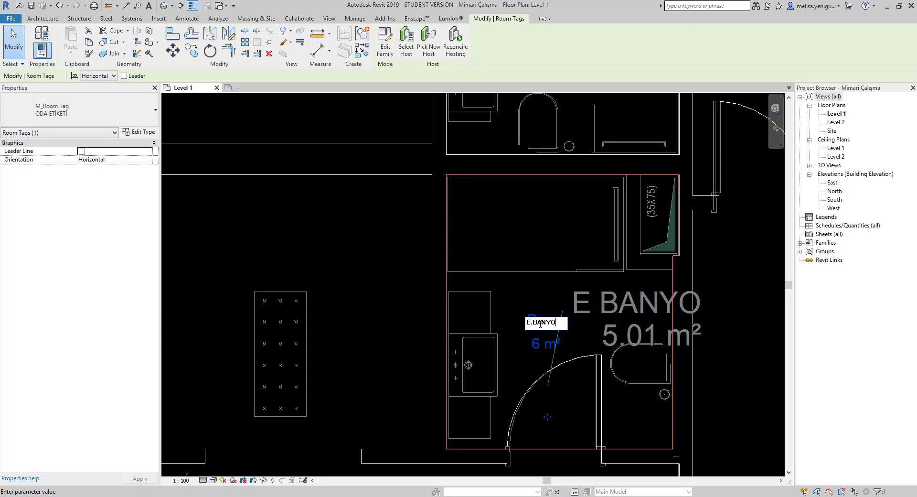
key(Return)
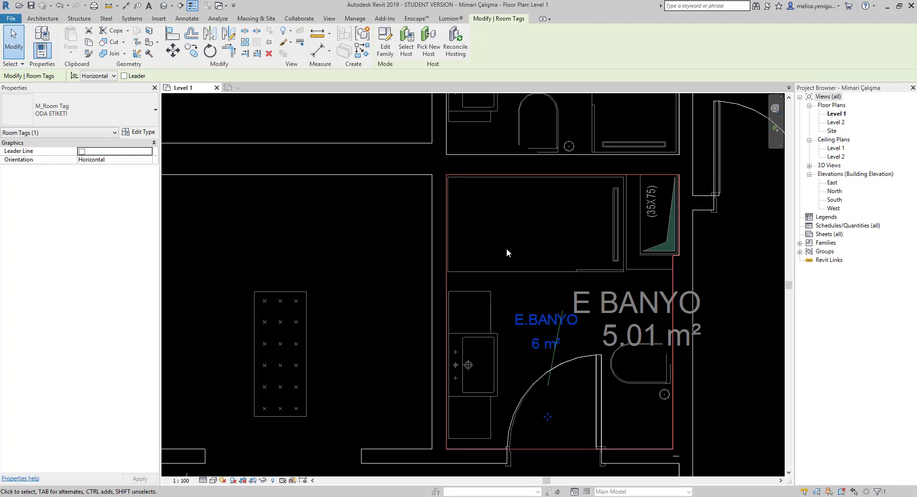
- Rename the master bedroom's 27 m² tag to E.YATAK ODASI
scroll(507, 248, down, 3)
click(470, 215)
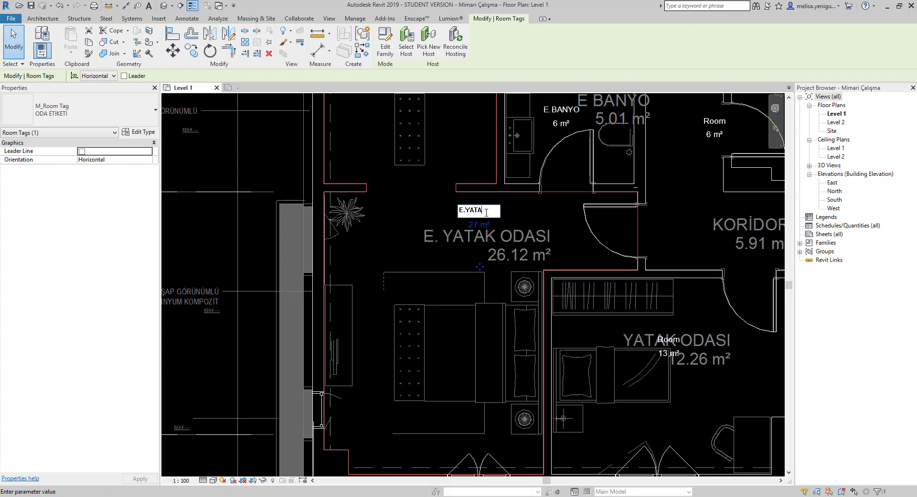
text(K ODASI)
key(Return)
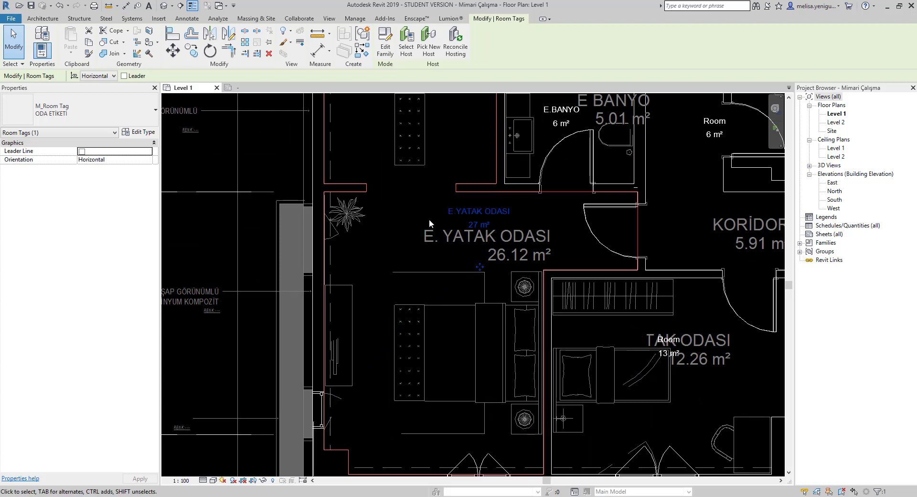
scroll(429, 219, down, 2)
scroll(627, 261, down, 2)
scroll(548, 279, up, 3)
- Rename the lower bedroom's tag to YATAK ODASI
click(548, 277)
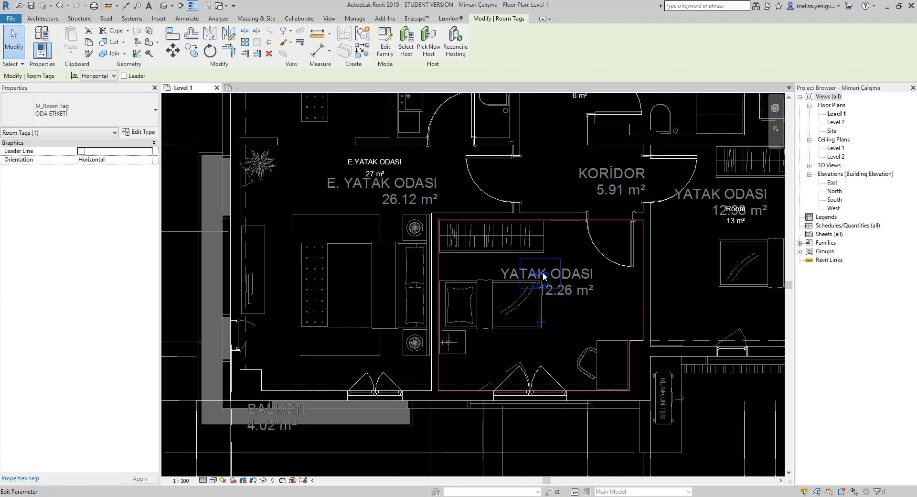
click(540, 273)
text(YATAK ODASI)
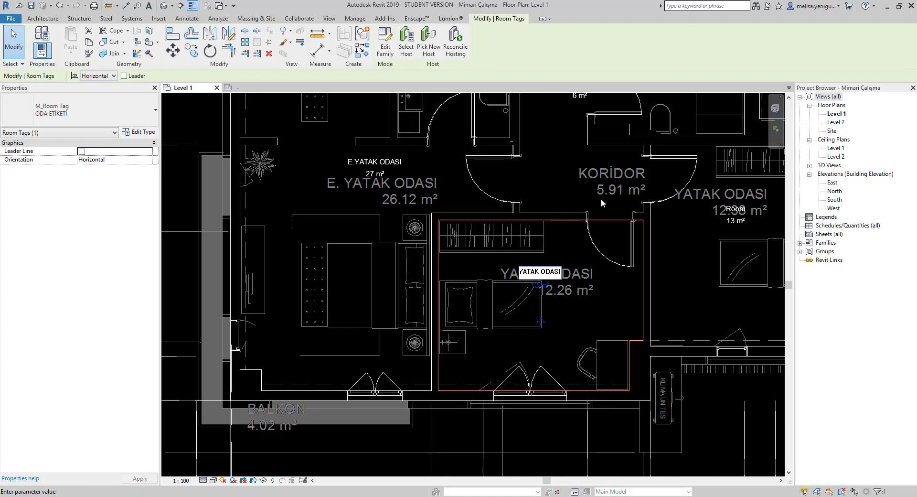
key(Return)
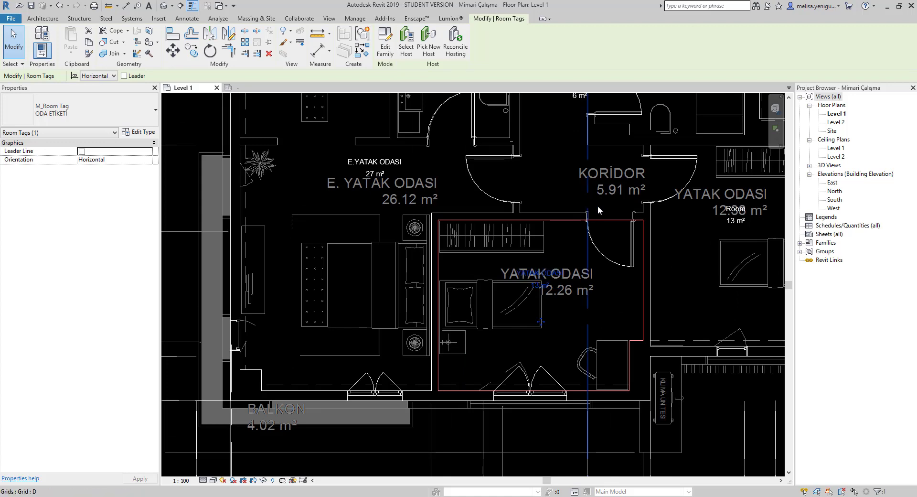
scroll(550, 282, down, 2)
scroll(573, 256, up, 3)
- Rename the right bedroom's tag to YATAK ODASI as well
click(572, 255)
click(569, 248)
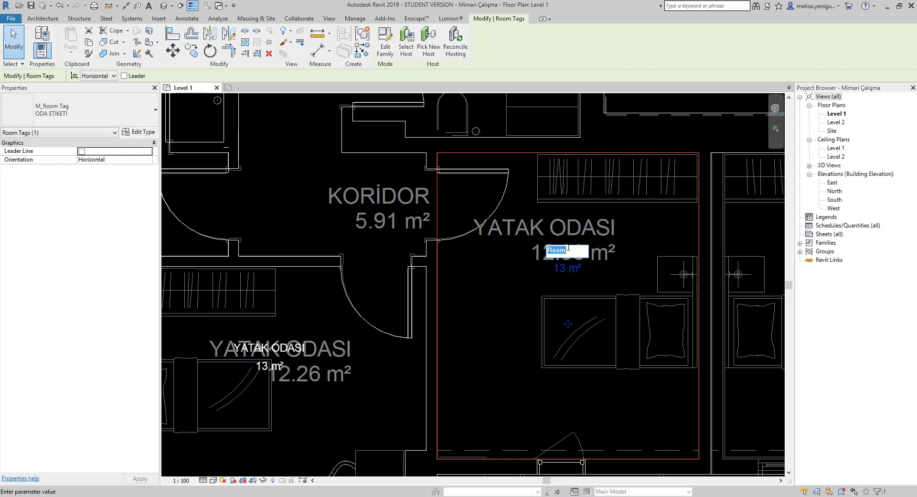
text(YATAK)
text( ODASI)
key(Return)
scroll(596, 262, down, 2)
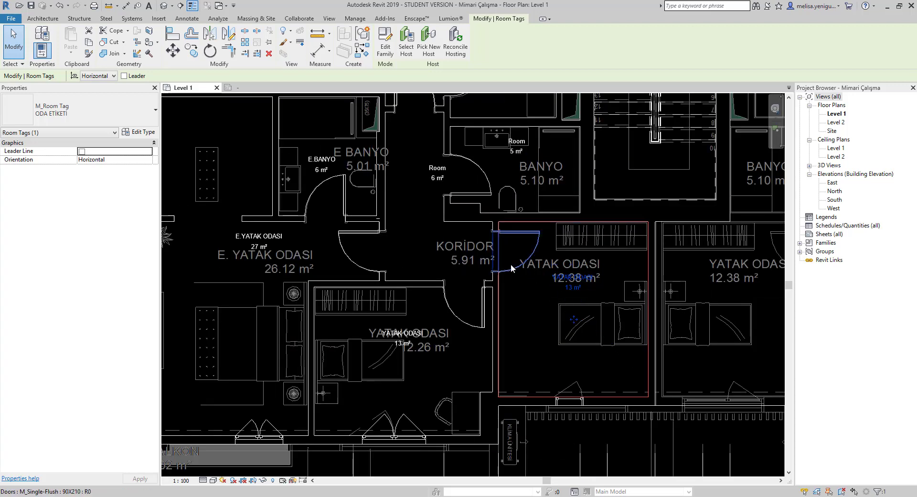
scroll(450, 182, down, 1)
- Rename the corridor tag to KORİDOR and move it lower in the corridor
click(447, 180)
click(443, 179)
text(K)
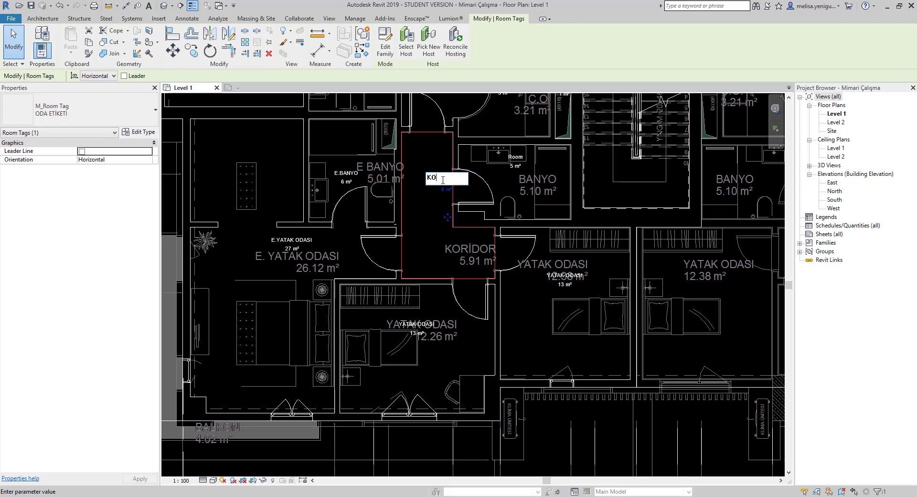
text(ORİD)
key(Return)
scroll(456, 221, up, 2)
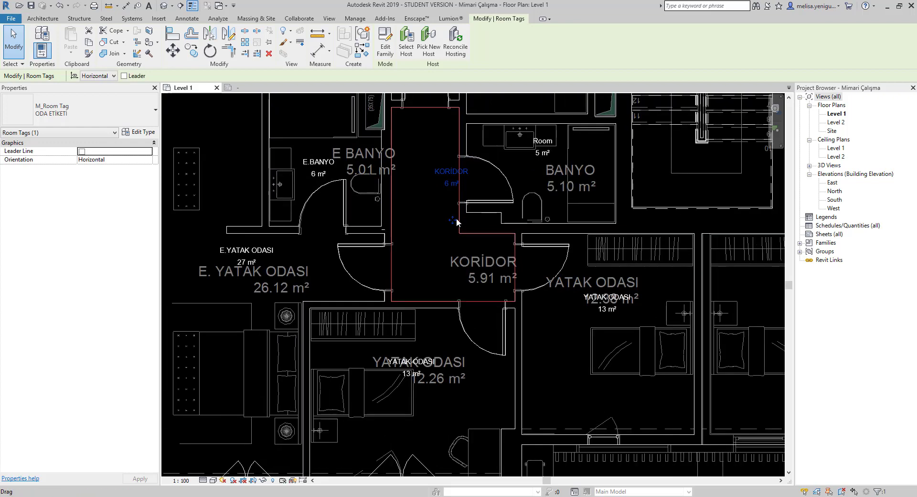
drag(449, 234, 422, 270)
- Confirm the BANYO tag label and place the tag inside the bathroom
middle_drag(543, 144, 496, 239)
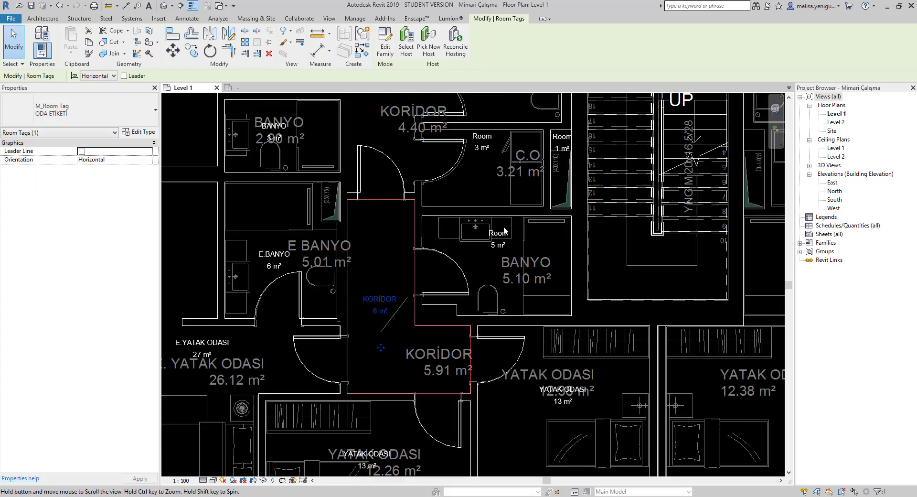
double_click(497, 237)
text(BANYO)
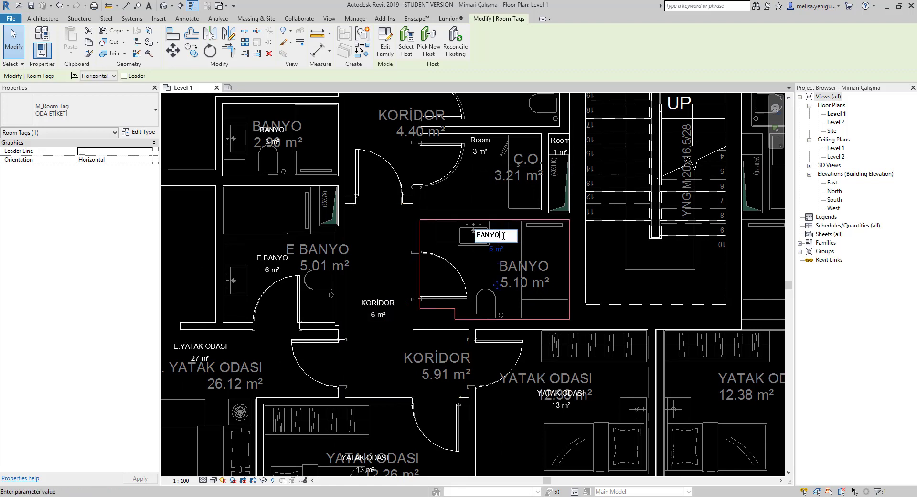
key(Return)
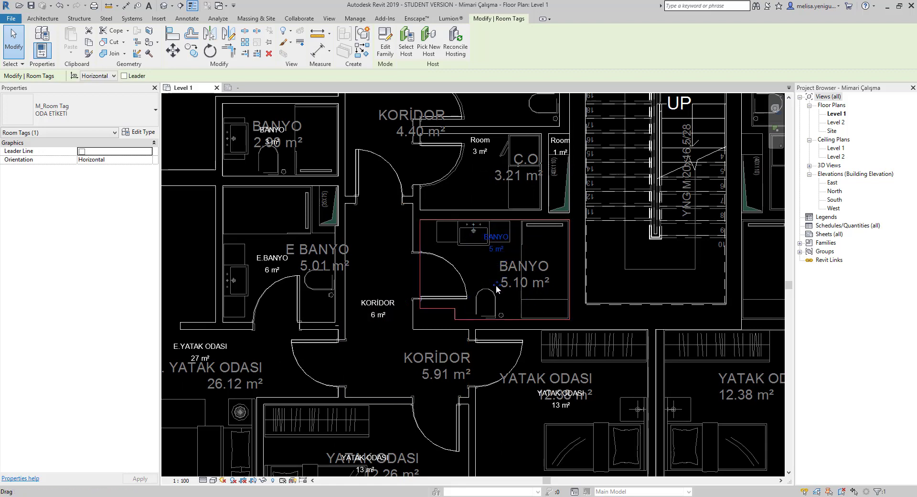
drag(487, 310, 488, 311)
middle_drag(468, 162, 509, 250)
- Move the 3 m² room tag into its small room and relabel it Ç.O
click(524, 242)
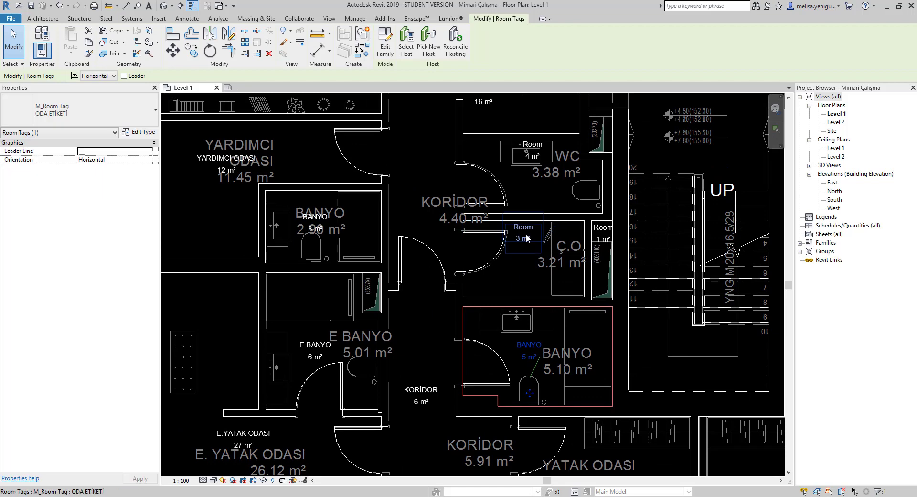
scroll(525, 242, up, 1)
scroll(525, 242, up, 1)
drag(524, 287, 518, 309)
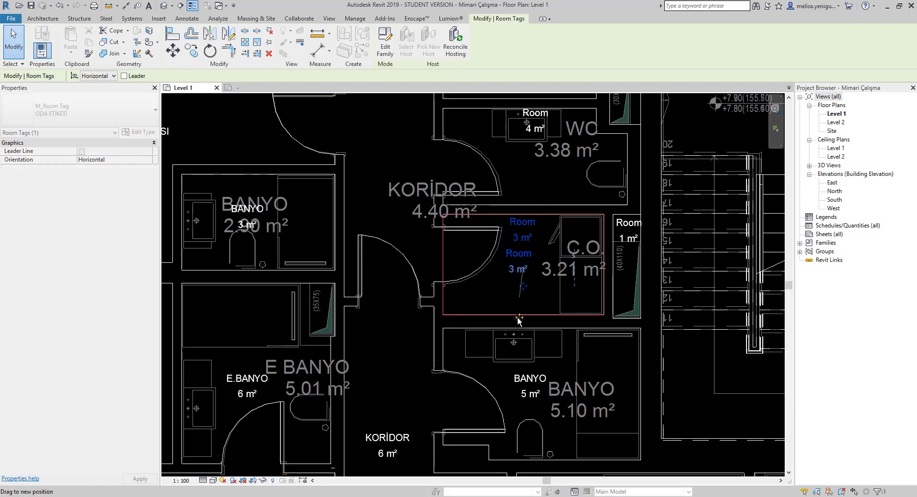
click(515, 253)
text(Ç.O.)
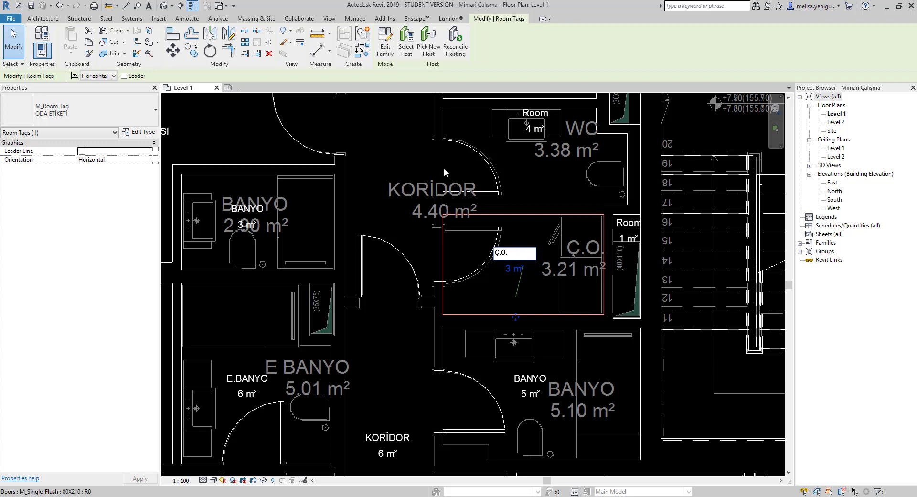
key(Return)
scroll(509, 311, down, 3)
click(509, 311)
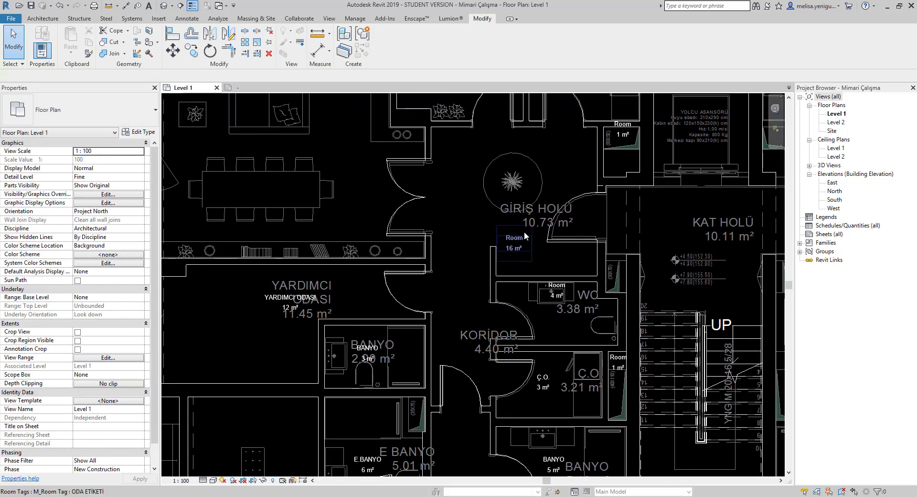
middle_drag(524, 231, 539, 248)
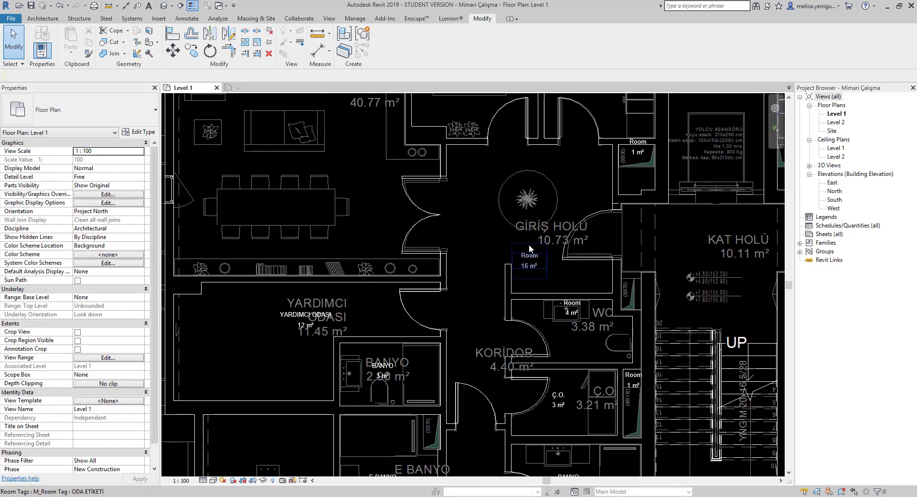
middle_drag(560, 187, 580, 218)
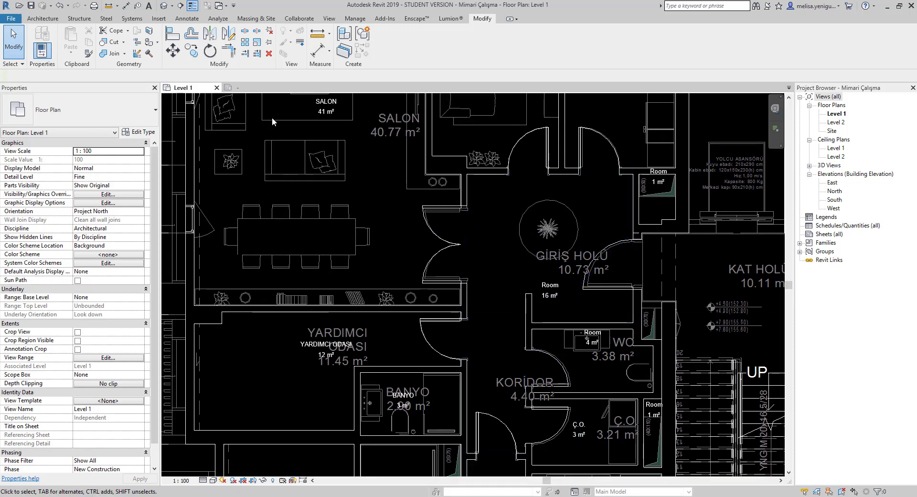
- Draw a room separation line across the entrance hall opening
click(42, 18)
click(464, 41)
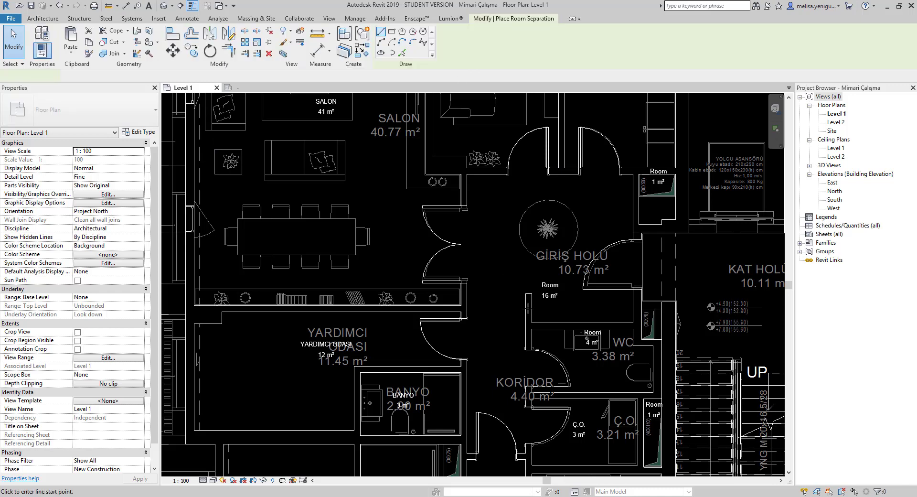
click(529, 292)
click(465, 293)
key(Escape)
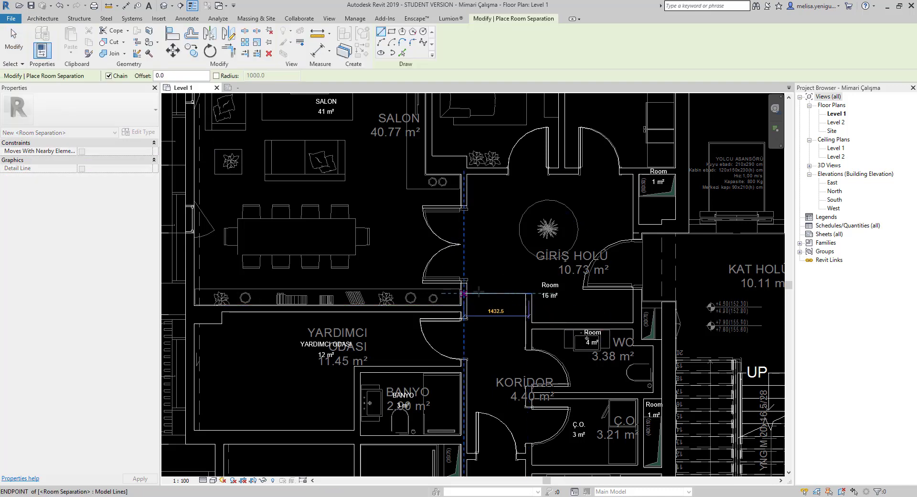
key(Escape)
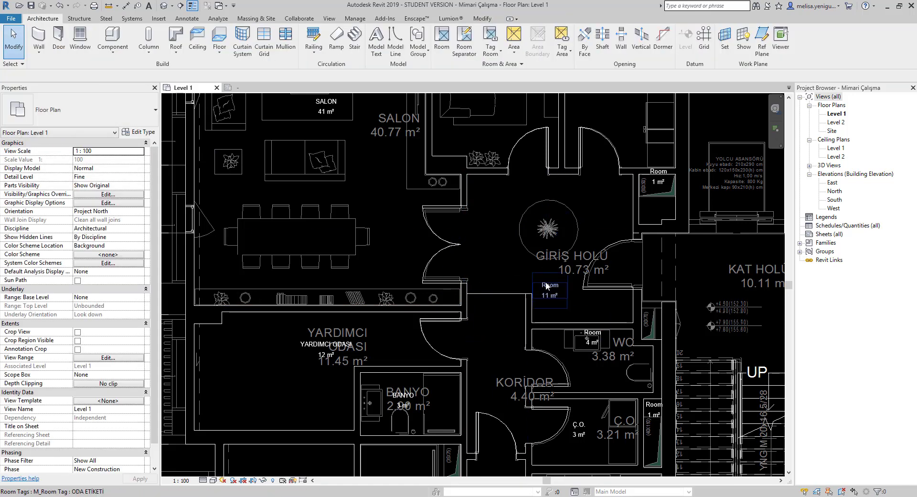
- Check the hall room's extent, then place a new room in the entrance hall with RM
click(550, 287)
key(Escape)
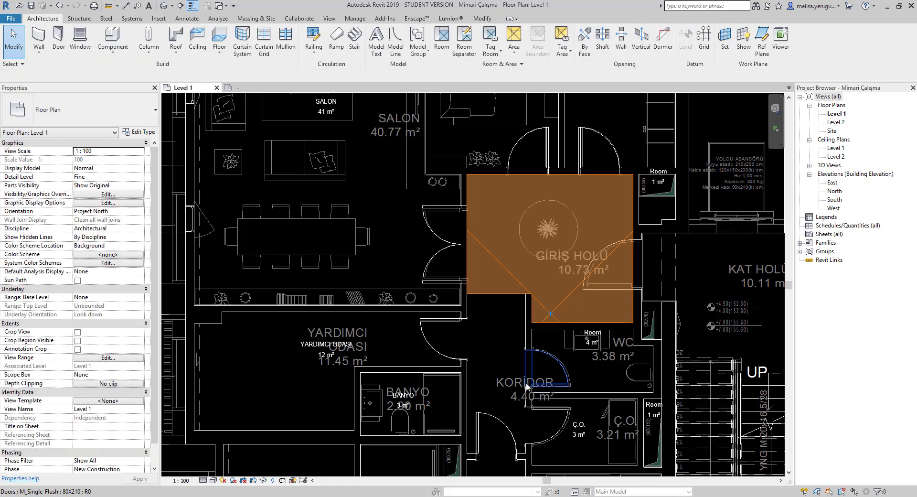
click(550, 267)
key(Escape)
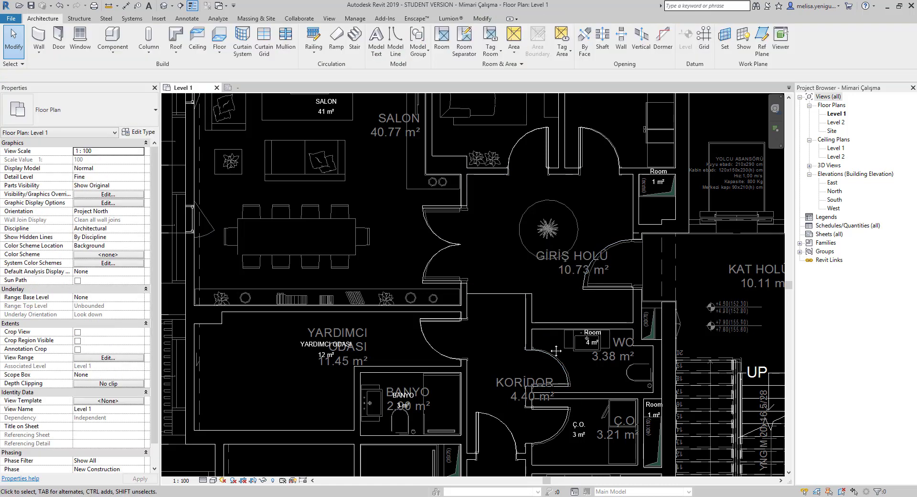
mouse_move(608, 251)
middle_down()
mouse_move(522, 285)
mouse_move(454, 200)
middle_up()
key(r)
key(m)
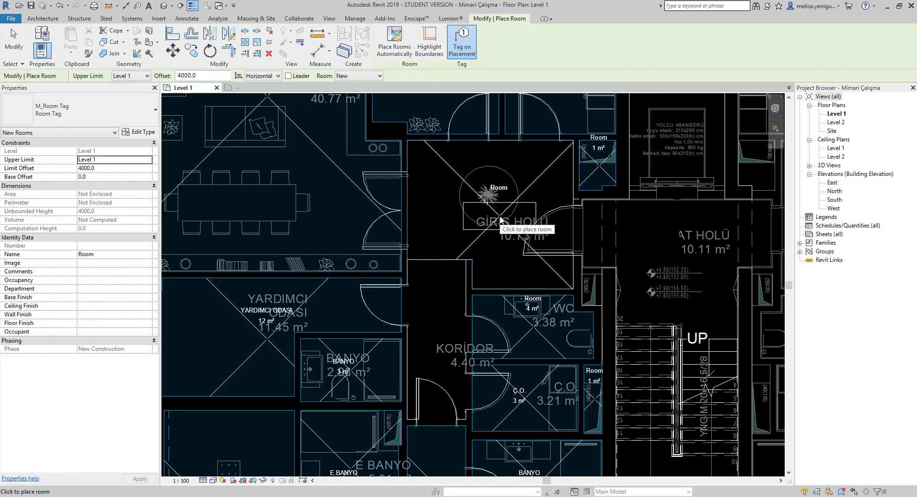
click(501, 221)
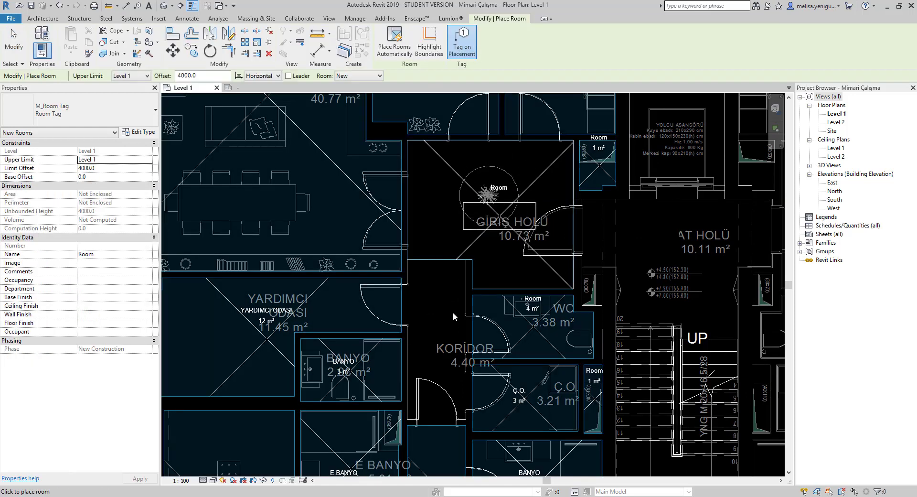
- Place a room in the corridor and switch both new room tags to ODA ETİKETİ
click(442, 335)
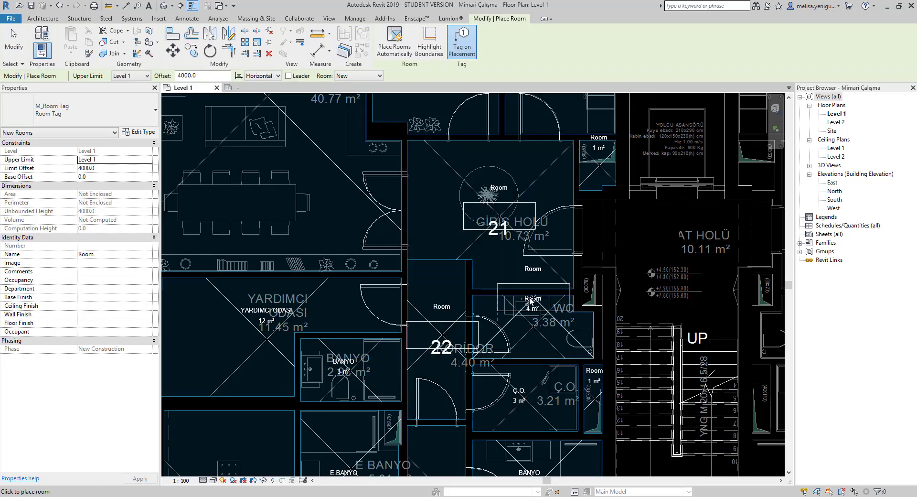
key(Escape)
click(498, 232)
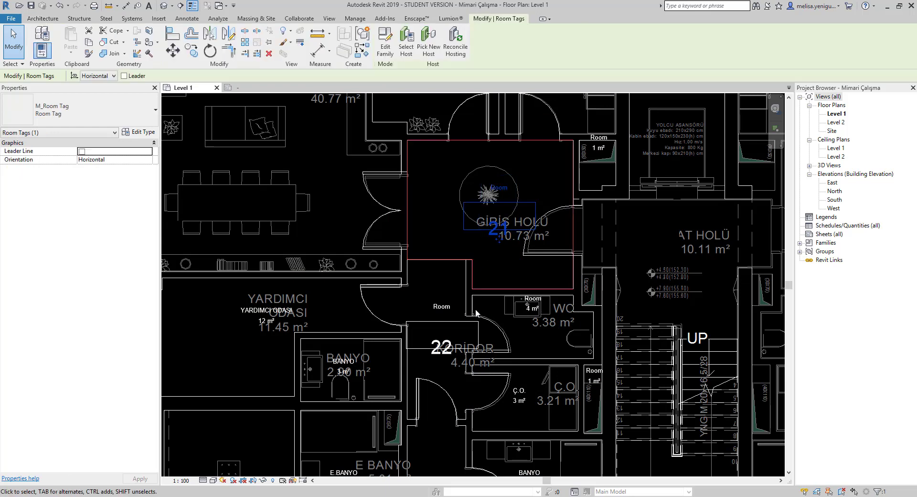
ctrl+click(441, 337)
click(76, 110)
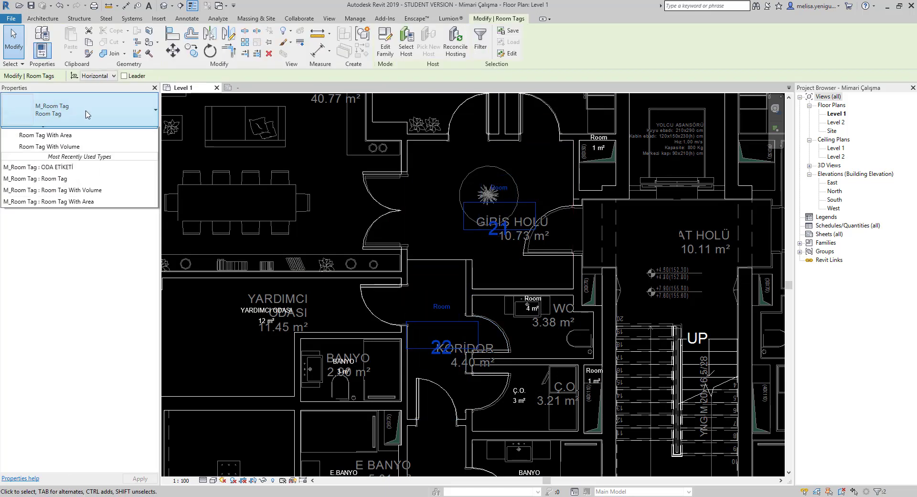
scroll(76, 167, up, 2)
click(53, 153)
click(521, 264)
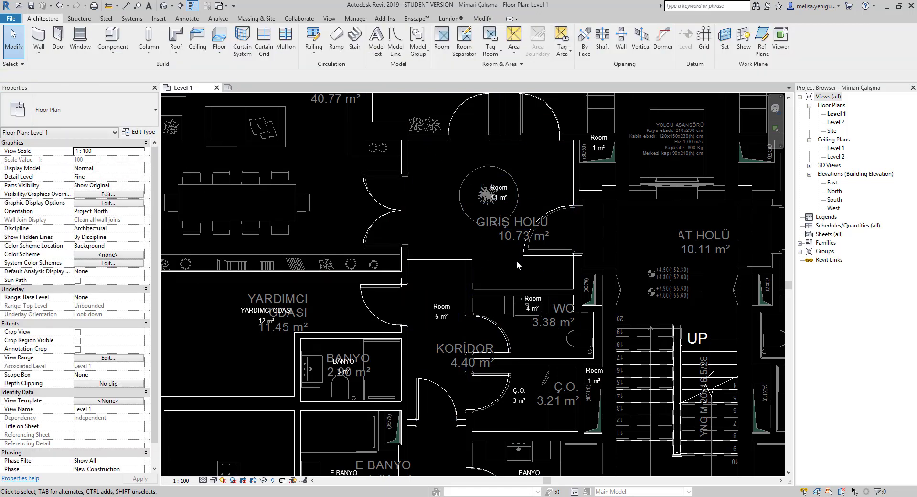
- Rename the corridor room tag to KORİDOR
scroll(466, 254, up, 3)
double_click(467, 254)
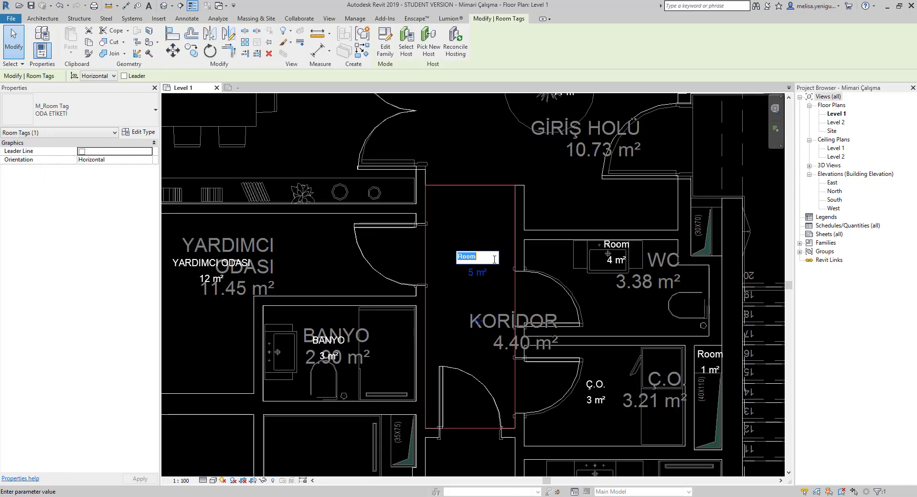
text(KORİDO)
key(Return)
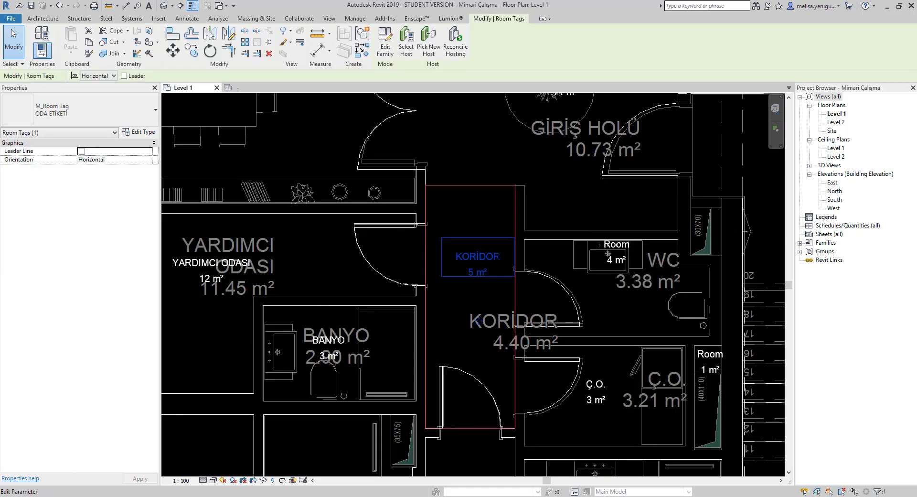
scroll(509, 271, down, 2)
scroll(554, 199, up, 2)
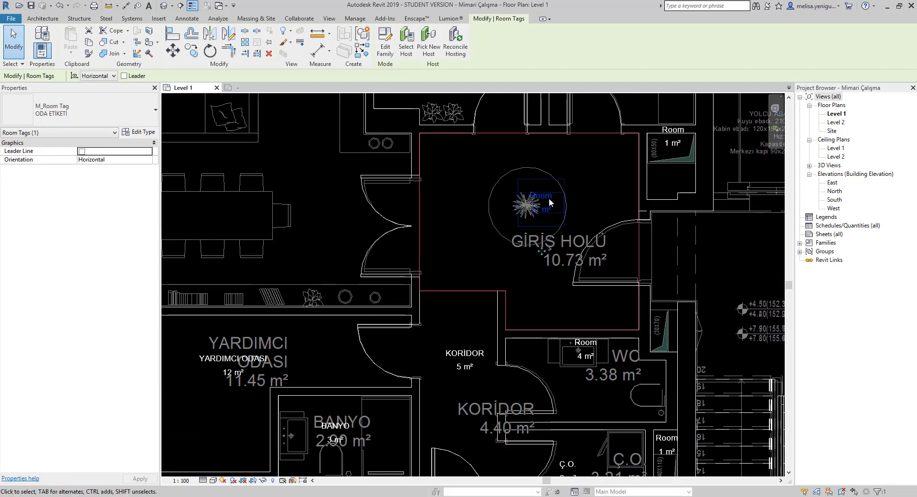
- Rename the entrance hall room tag to GİRİŞ HOLÜ
double_click(556, 201)
text(GİRİŞ)
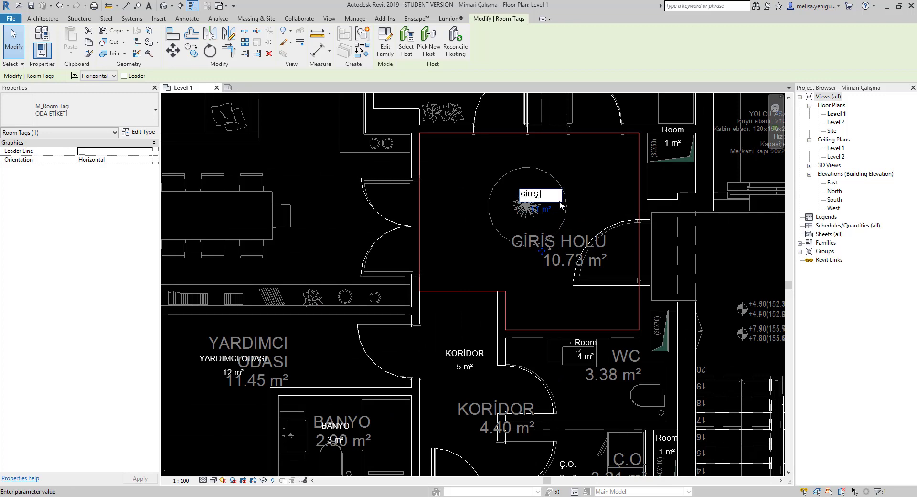
key(Return)
scroll(595, 171, down, 2)
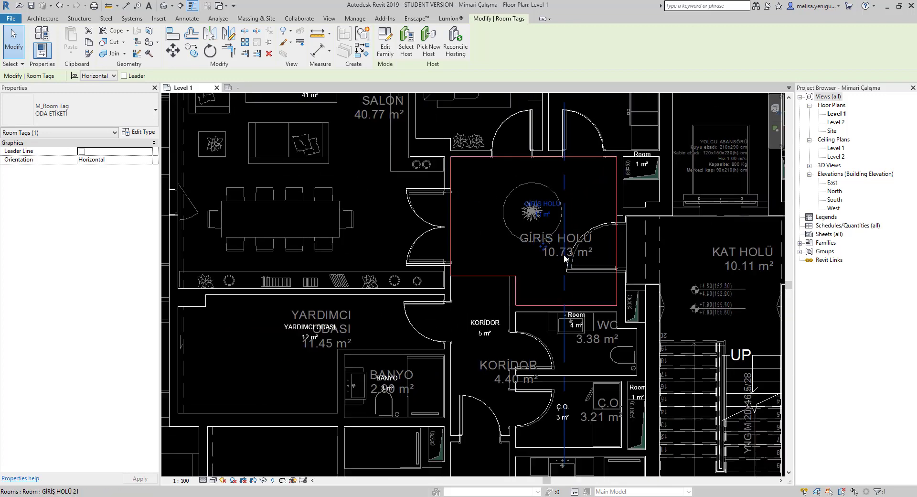
scroll(601, 354, up, 2)
double_click(566, 252)
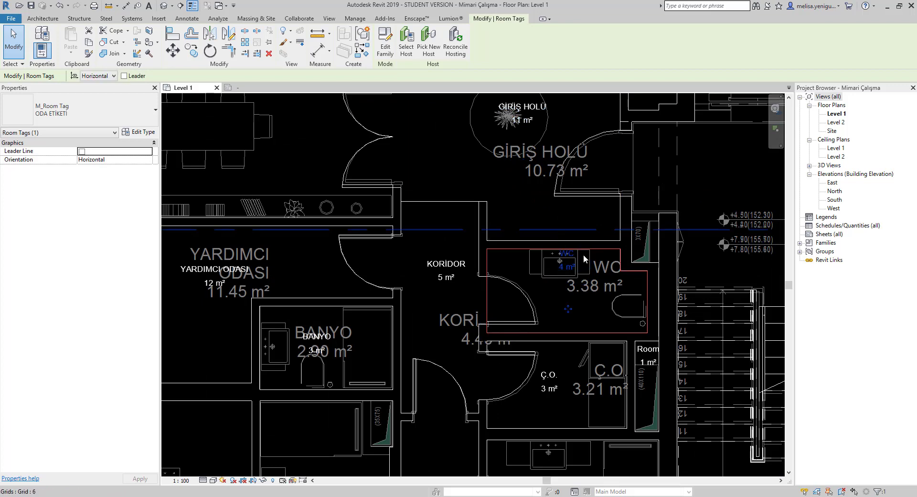
- Move the WC room tag slightly lower inside the WC
click(584, 255)
drag(571, 326, 571, 333)
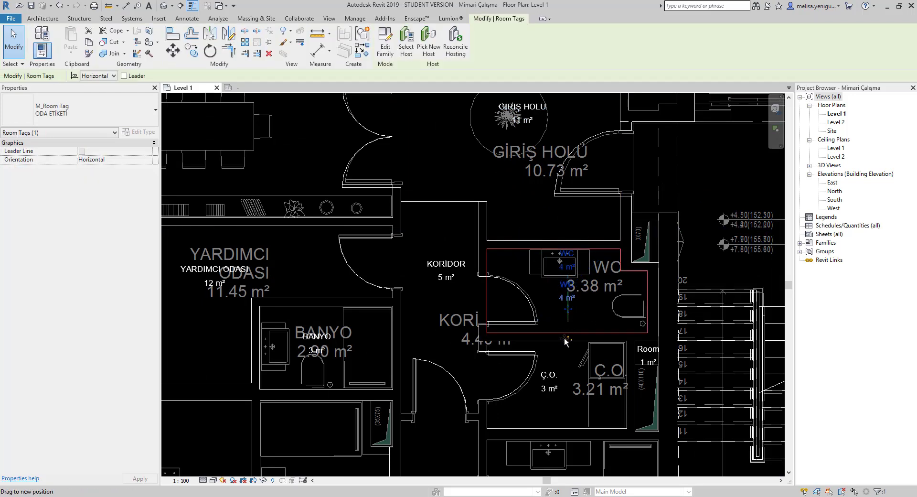
click(545, 215)
- Delete the stray 'Room 1 m²' tag beside the elevator shaft
scroll(597, 325, down, 2)
scroll(601, 324, down, 2)
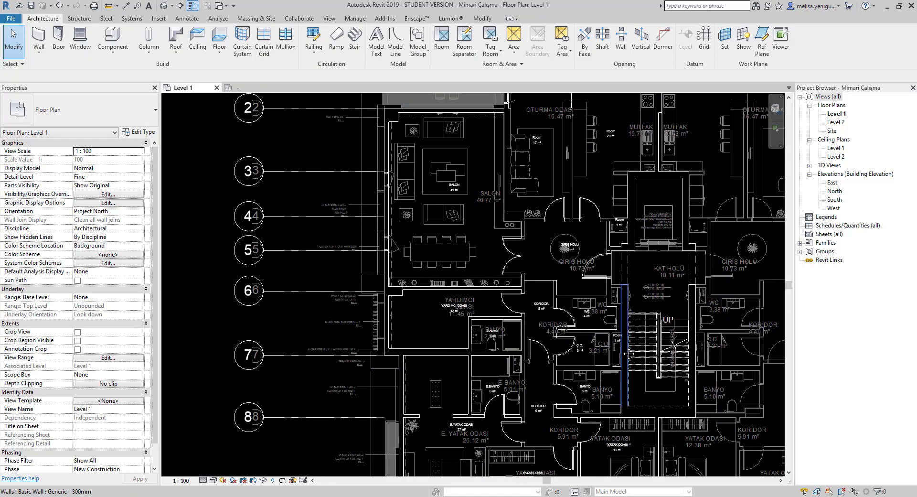
middle_drag(601, 325, 647, 240)
ctrl+scroll(559, 329, up, 2)
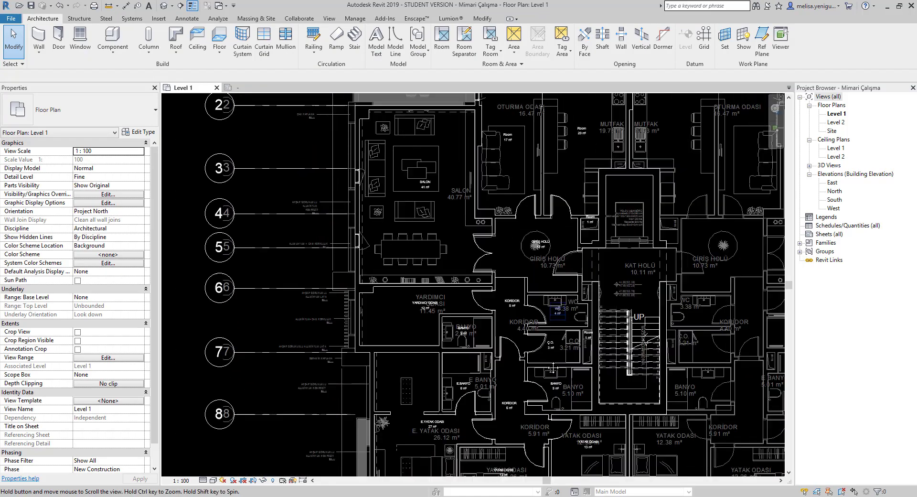
ctrl+scroll(573, 296, up, 2)
scroll(587, 270, up, 1)
scroll(586, 270, down, 1)
scroll(586, 270, up, 5)
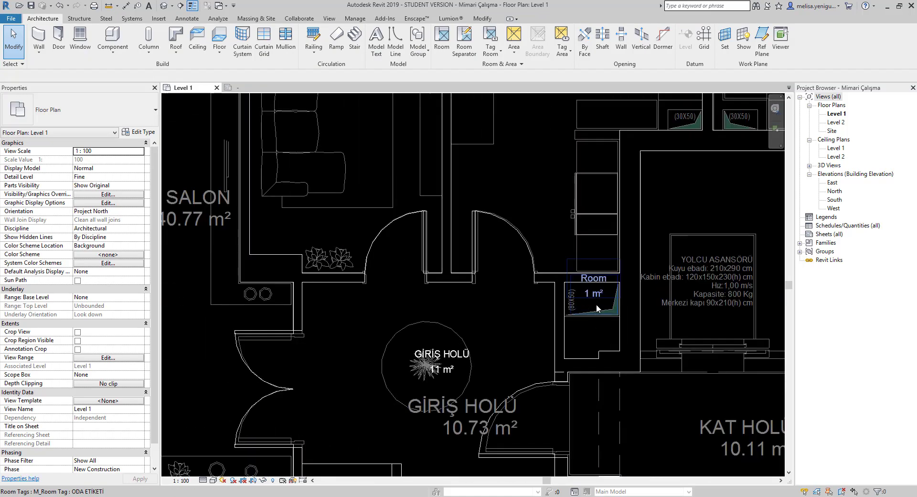
click(598, 294)
key(Delete)
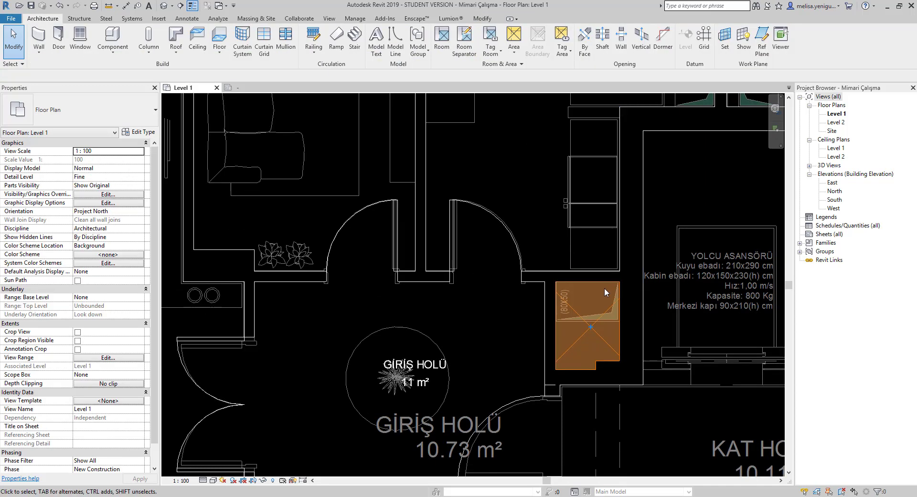
click(607, 334)
click(626, 296)
- Delete the living room–kitchen separator and accept the multiple-rooms warning, making OTURMA ODASI 38 m²
scroll(626, 296, down, 2)
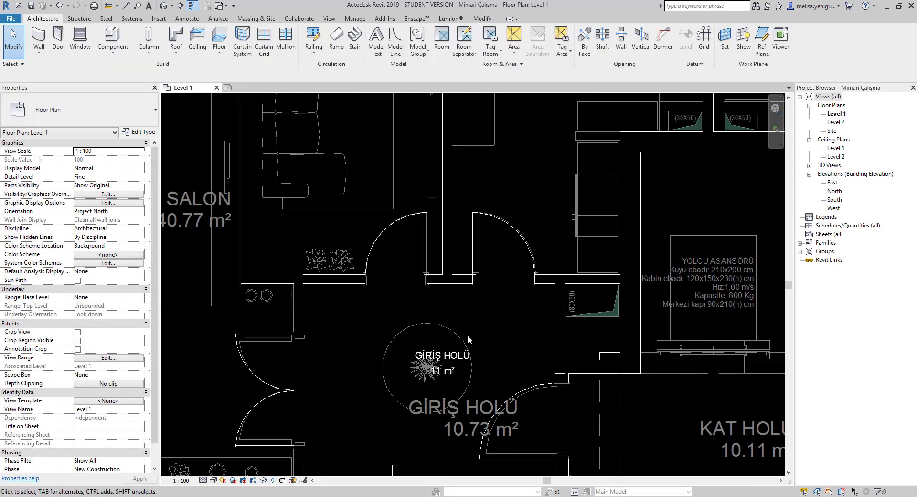
scroll(468, 335, down, 2)
scroll(598, 322, down, 2)
scroll(560, 244, up, 1)
scroll(560, 244, up, 2)
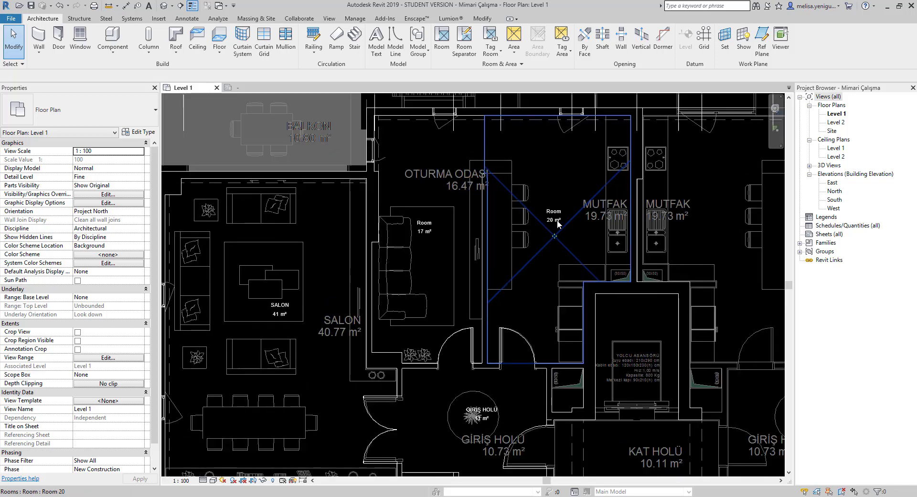
scroll(564, 196, down, 1)
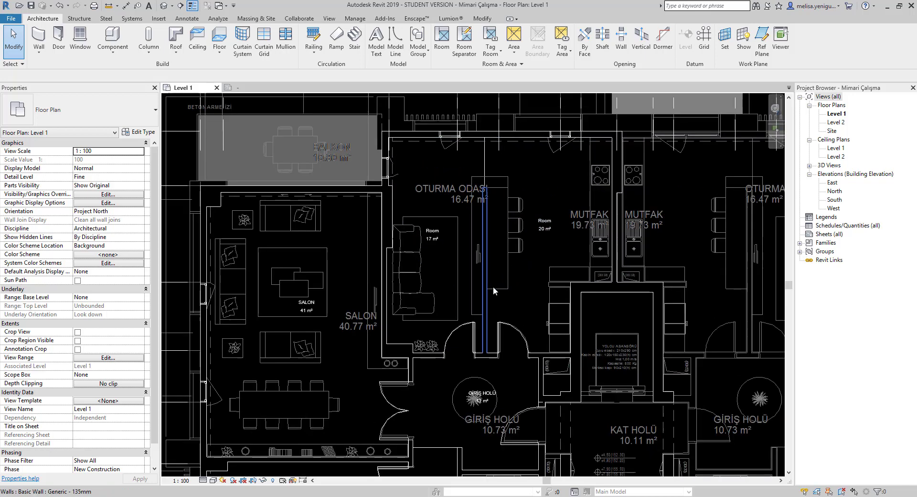
scroll(549, 215, down, 1)
click(488, 205)
key(Delete)
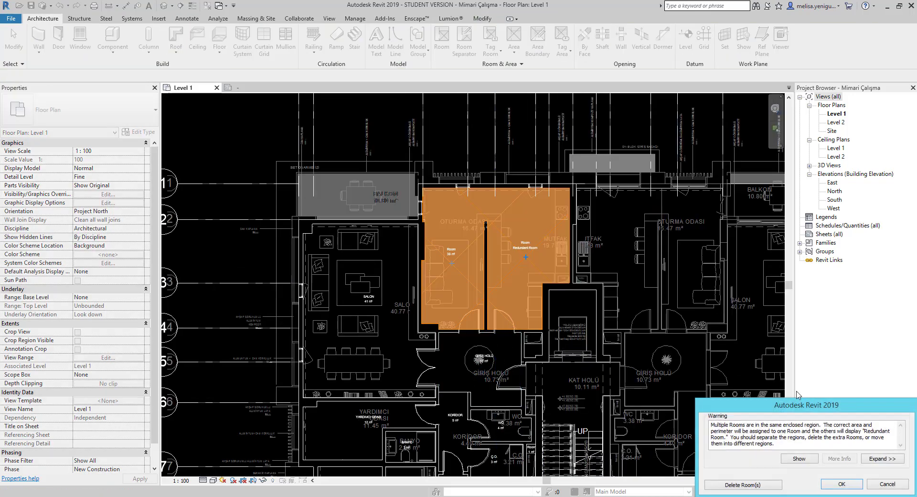
click(849, 480)
scroll(492, 193, up, 2)
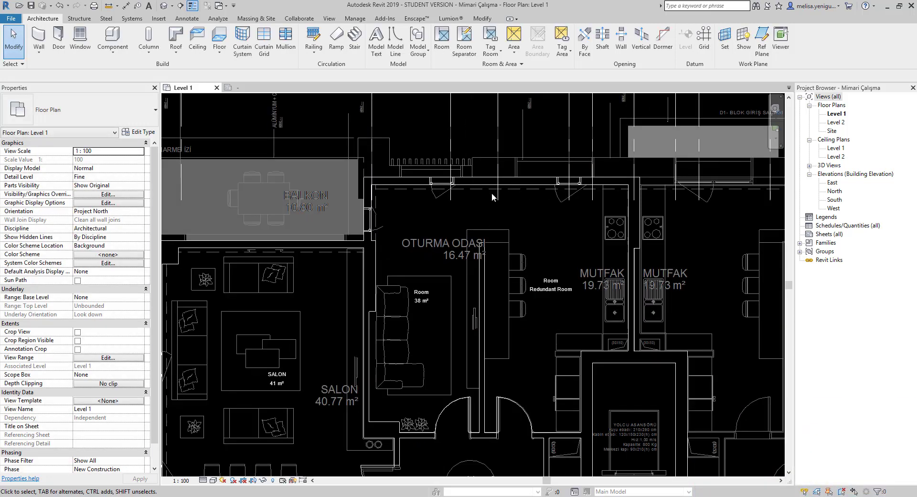
click(559, 292)
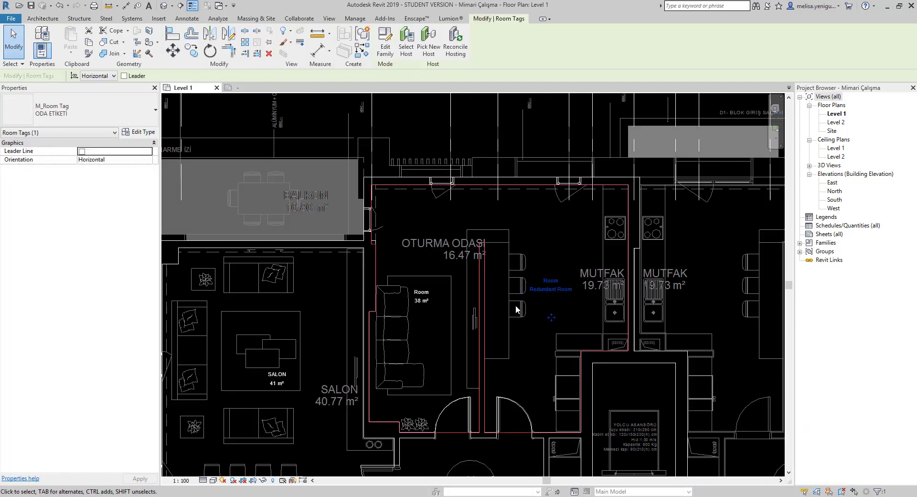
scroll(547, 296, up, 2)
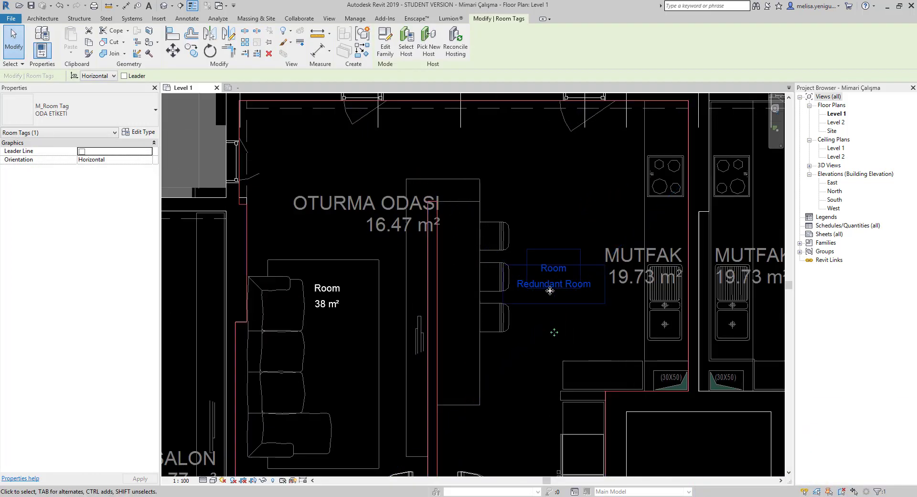
key(Escape)
scroll(565, 291, down, 5)
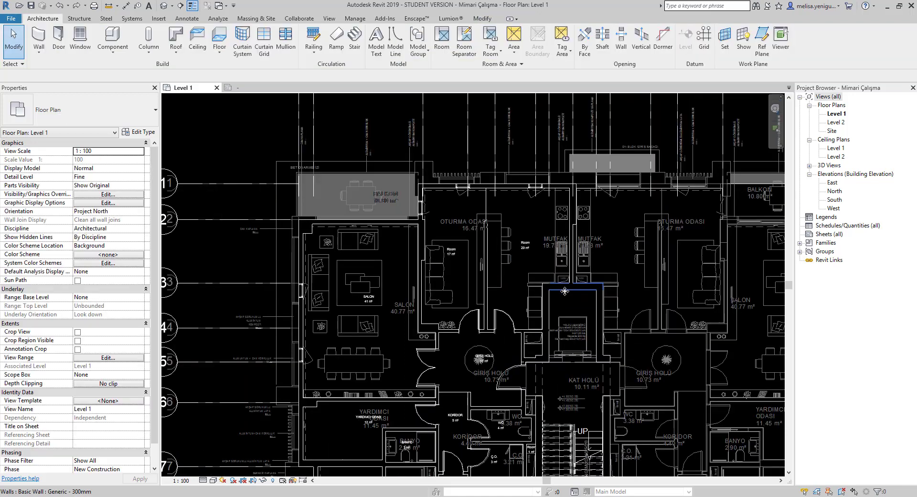
scroll(500, 242, up, 1)
scroll(501, 242, up, 3)
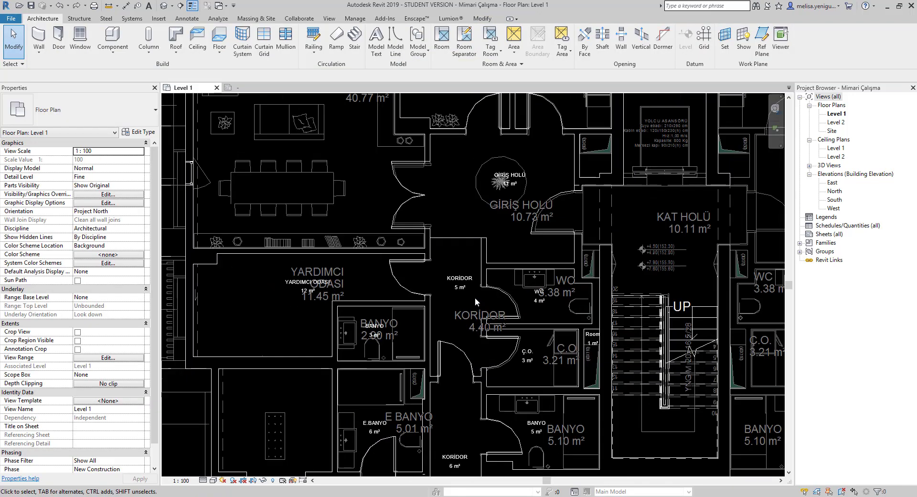
scroll(533, 308, down, 1)
scroll(526, 317, down, 1)
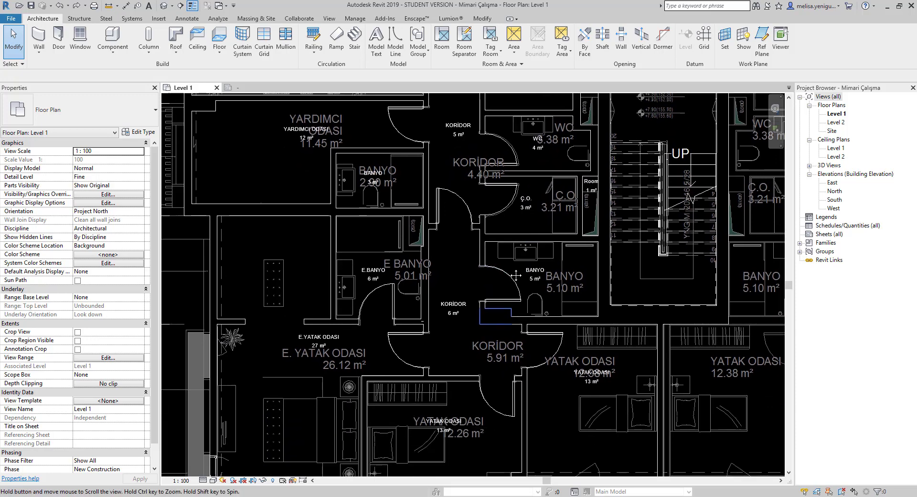
scroll(504, 367, down, 1)
scroll(504, 368, down, 2)
scroll(513, 319, up, 1)
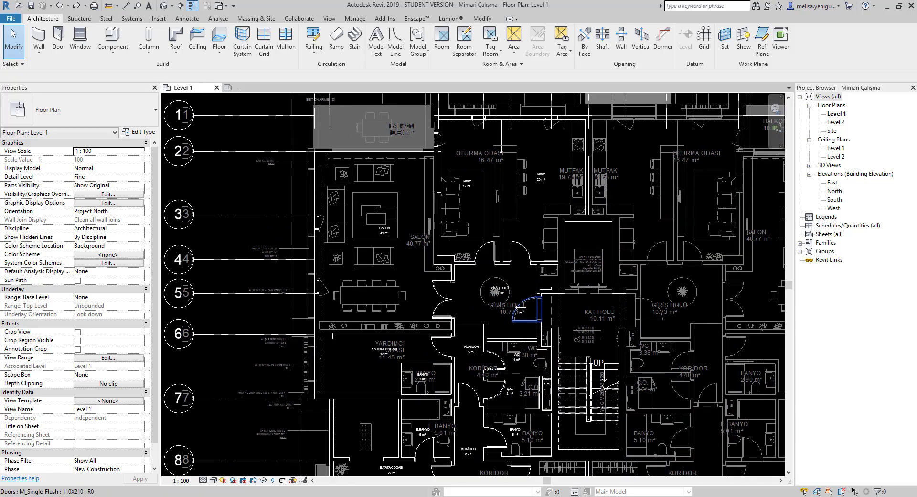
scroll(511, 311, up, 1)
scroll(549, 282, up, 3)
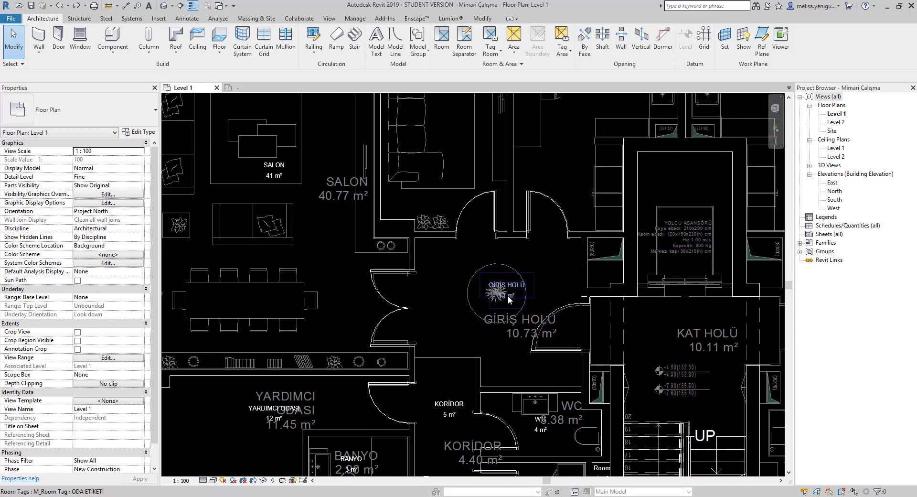
scroll(525, 282, up, 3)
scroll(515, 283, up, 2)
click(534, 286)
scroll(507, 248, down, 2)
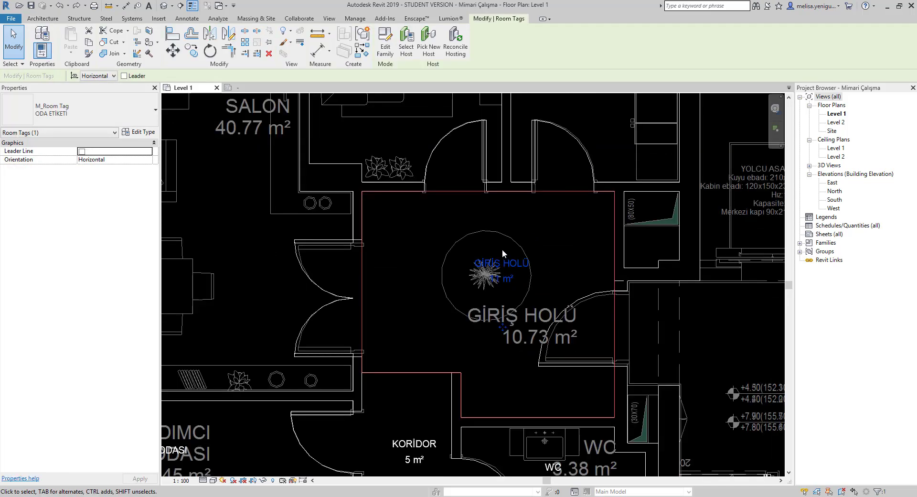
scroll(502, 249, down, 1)
key(Escape)
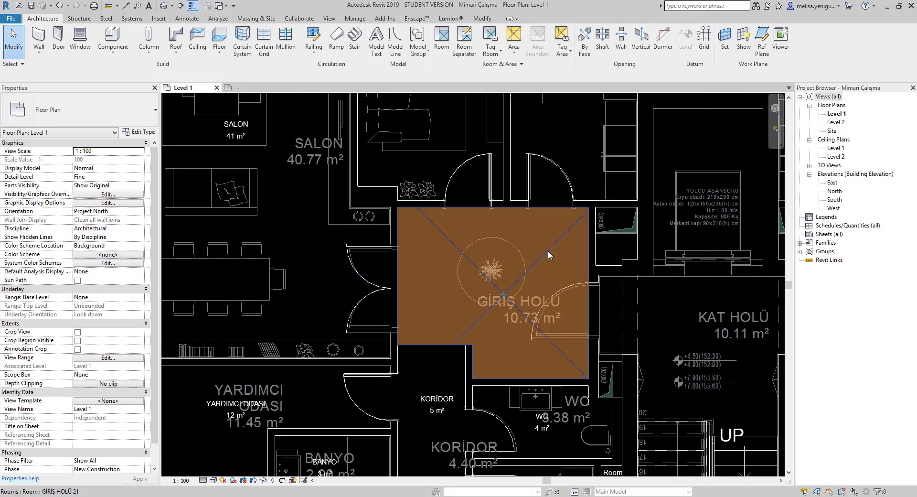
- Select the GİRİŞ HOLÜ entrance hall and place a room tag on it
click(549, 248)
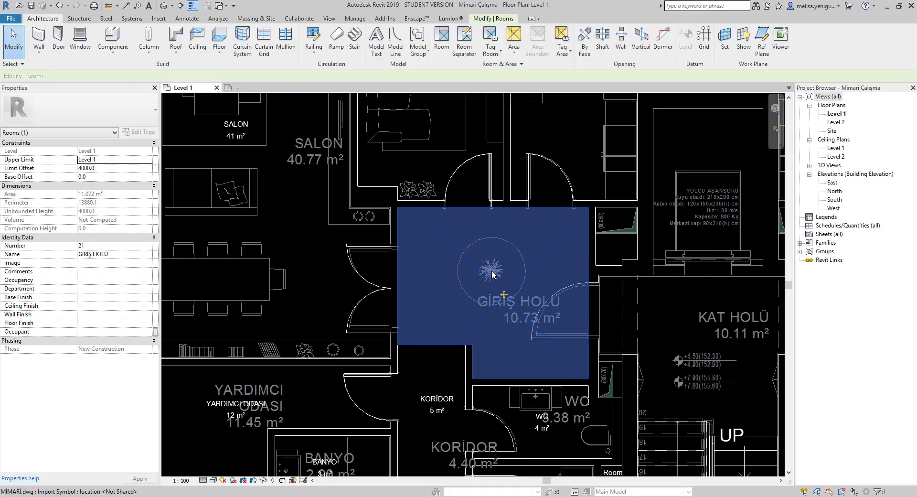
click(534, 277)
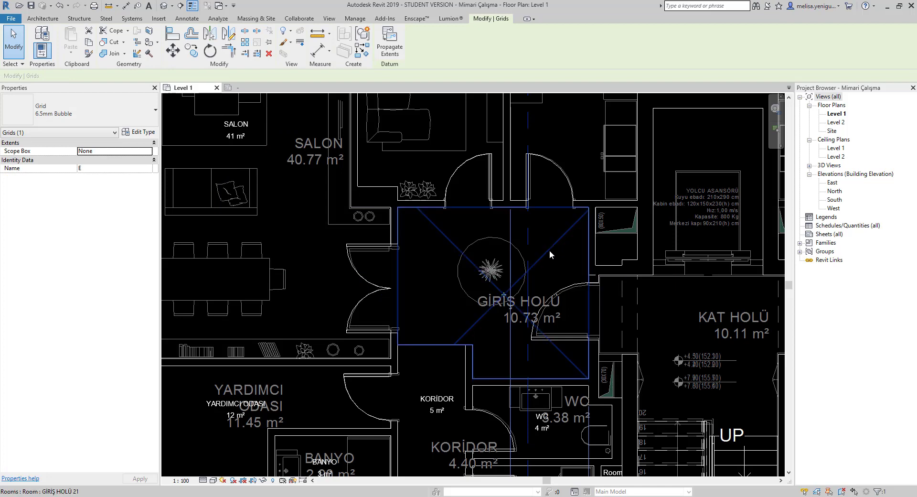
click(549, 251)
click(56, 18)
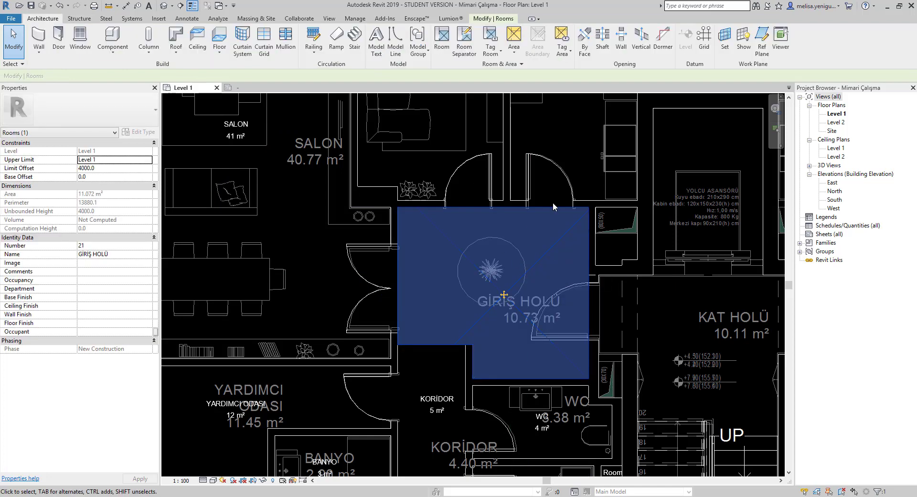
click(489, 37)
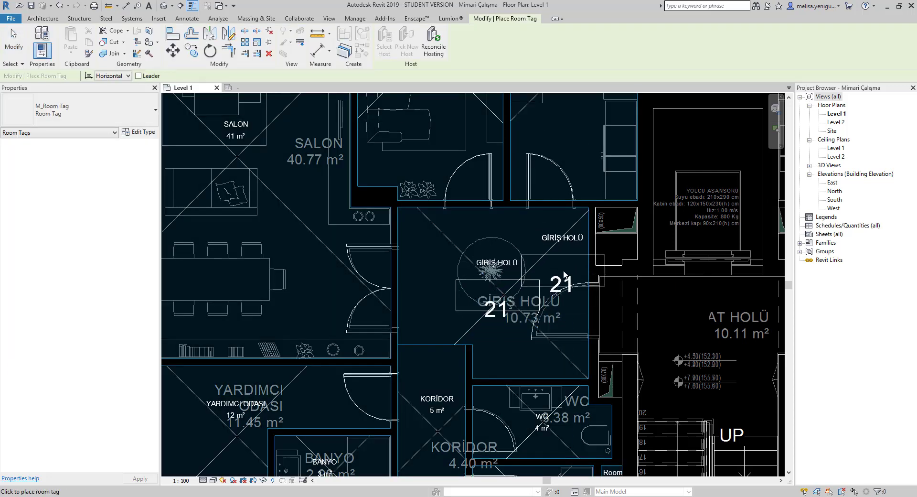
key(Escape)
key(Escape)
- Change the new tag to the ODA ETİKETİ type, showing GİRİŞ HOLÜ 11 m²
click(536, 283)
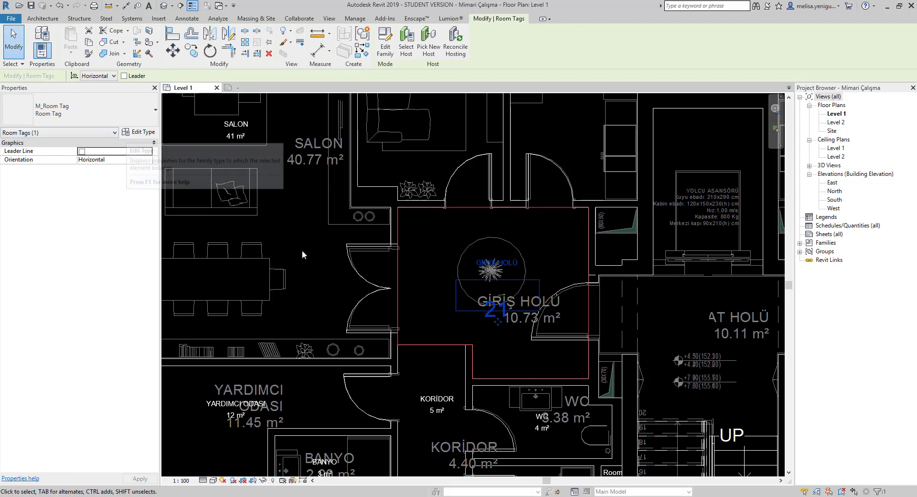
click(76, 110)
click(64, 157)
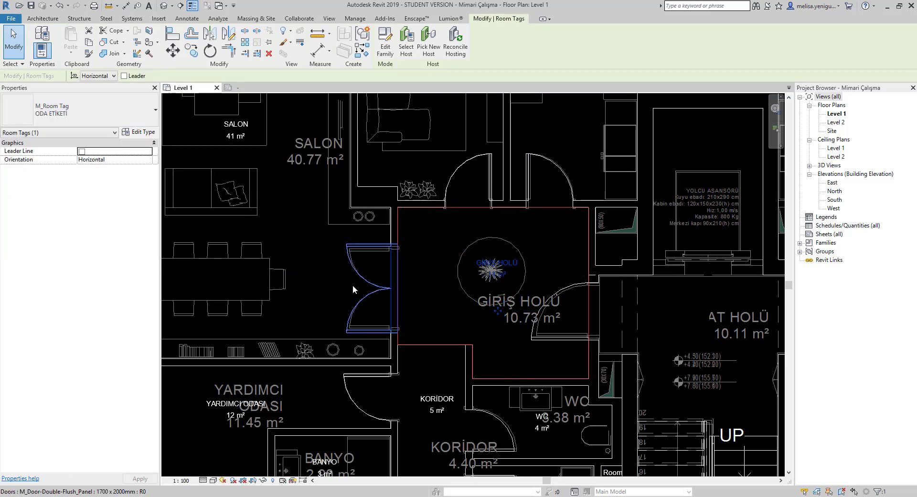
click(518, 264)
scroll(521, 266, up, 3)
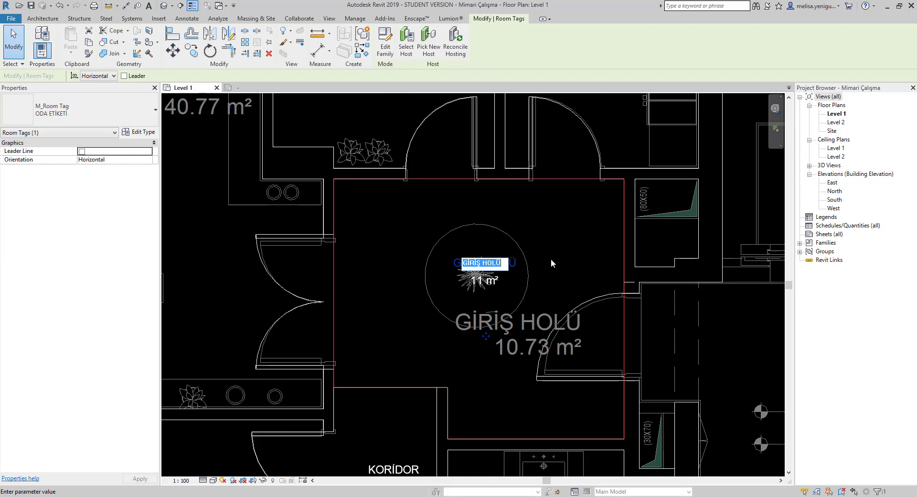
scroll(549, 260, up, 2)
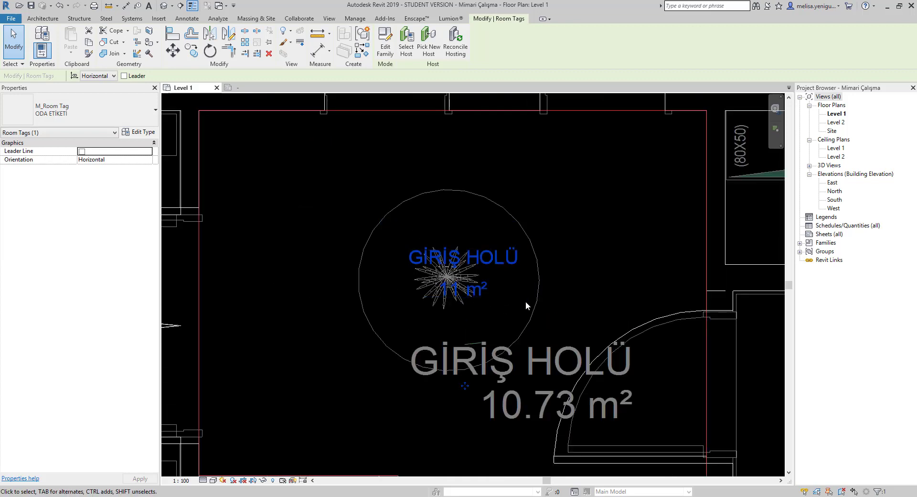
scroll(511, 282, down, 1)
scroll(512, 283, down, 1)
click(572, 229)
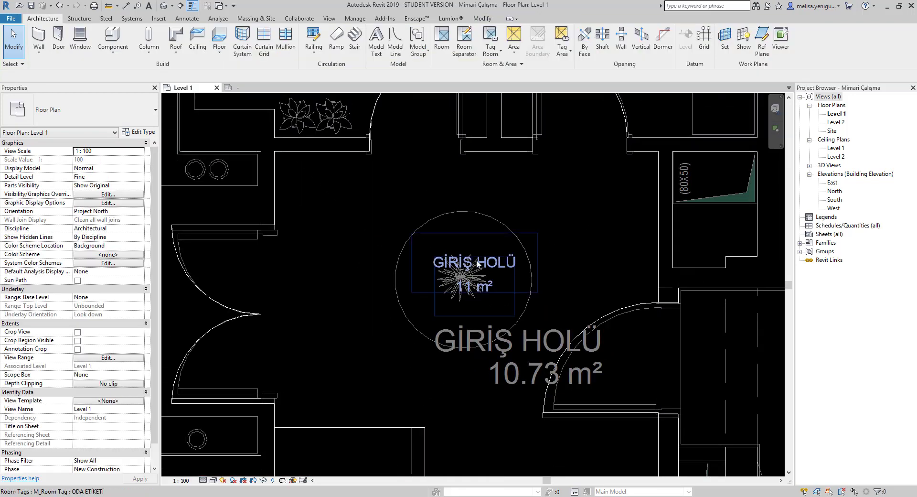
scroll(565, 260, down, 2)
scroll(549, 310, down, 2)
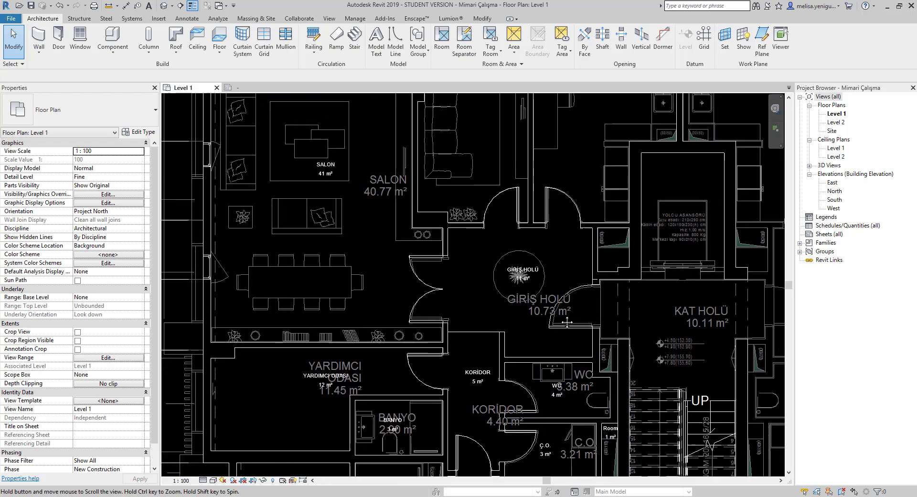
scroll(544, 324, down, 2)
mouse_move(533, 357)
middle_down()
mouse_move(551, 318)
mouse_move(574, 305)
mouse_move(515, 273)
mouse_move(529, 303)
middle_up()
scroll(586, 329, down, 1)
scroll(586, 328, down, 1)
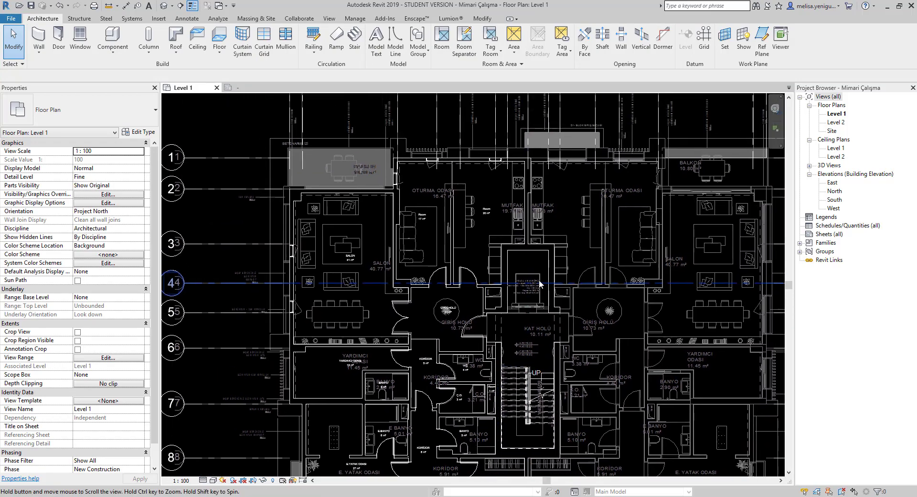